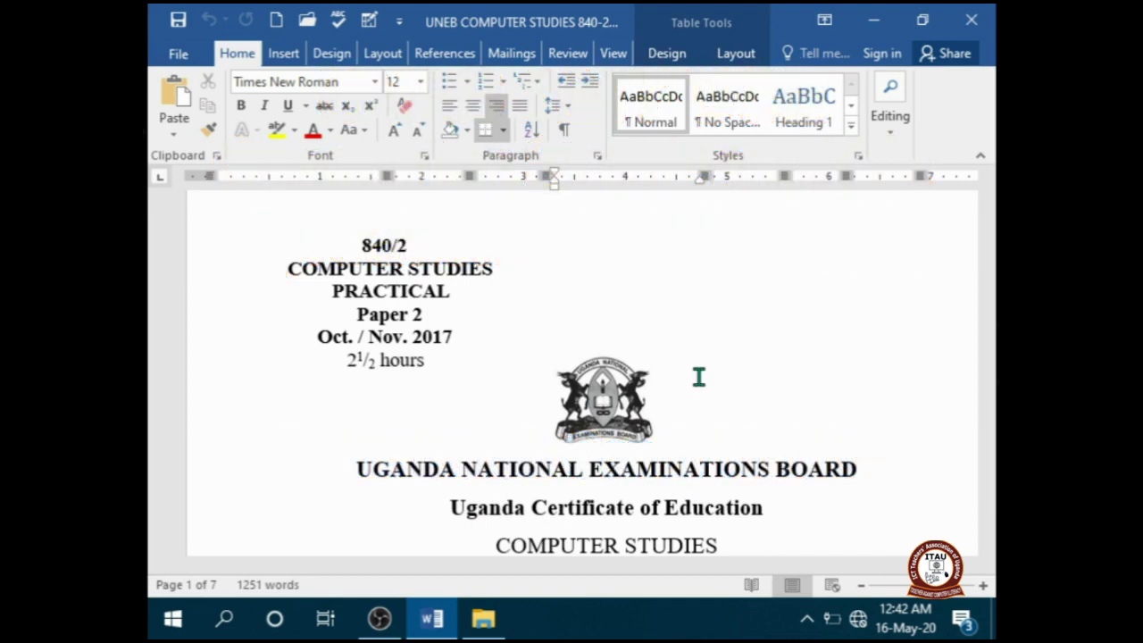
- Scroll the Word exam paper to page 3's Otuke staff wages table and its spreadsheet questions
drag(988, 215, 988, 294)
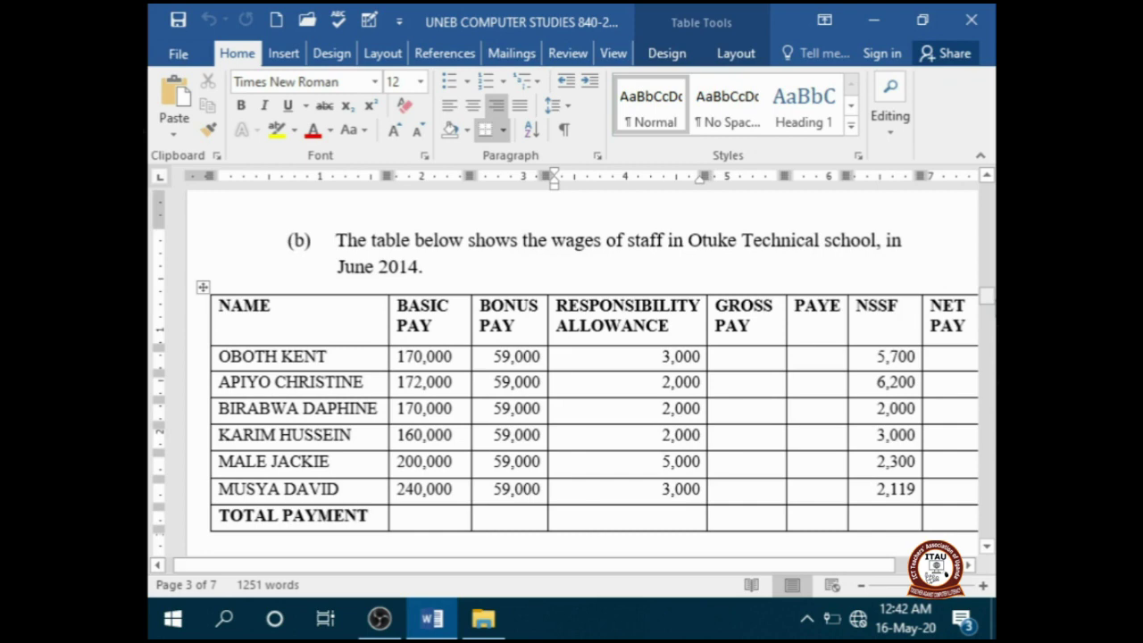
click(662, 461)
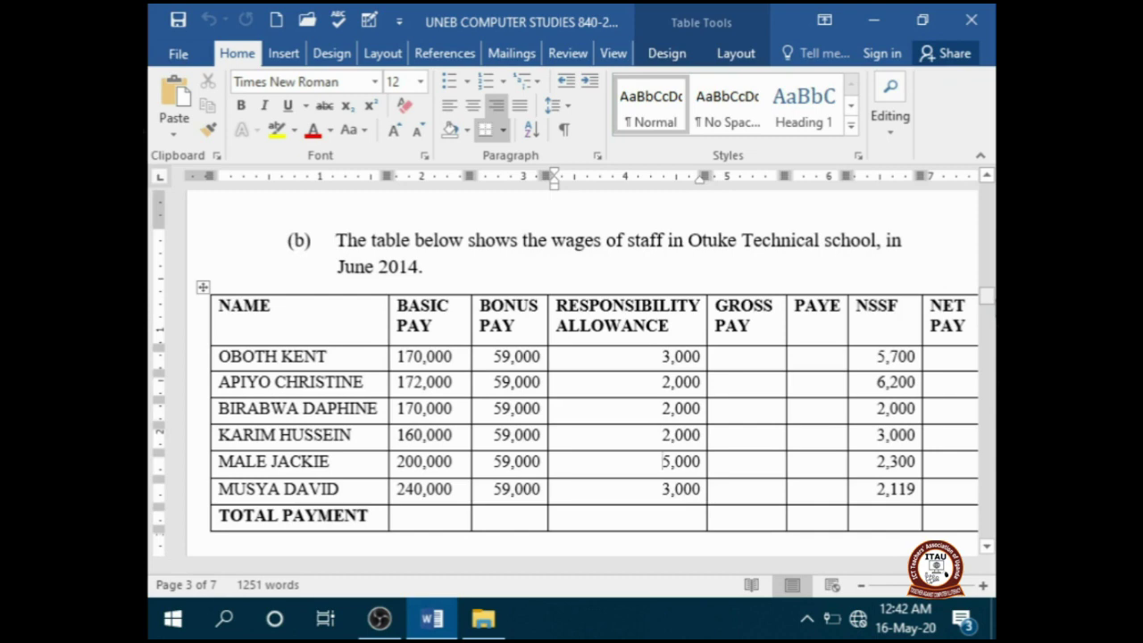
drag(987, 295, 988, 314)
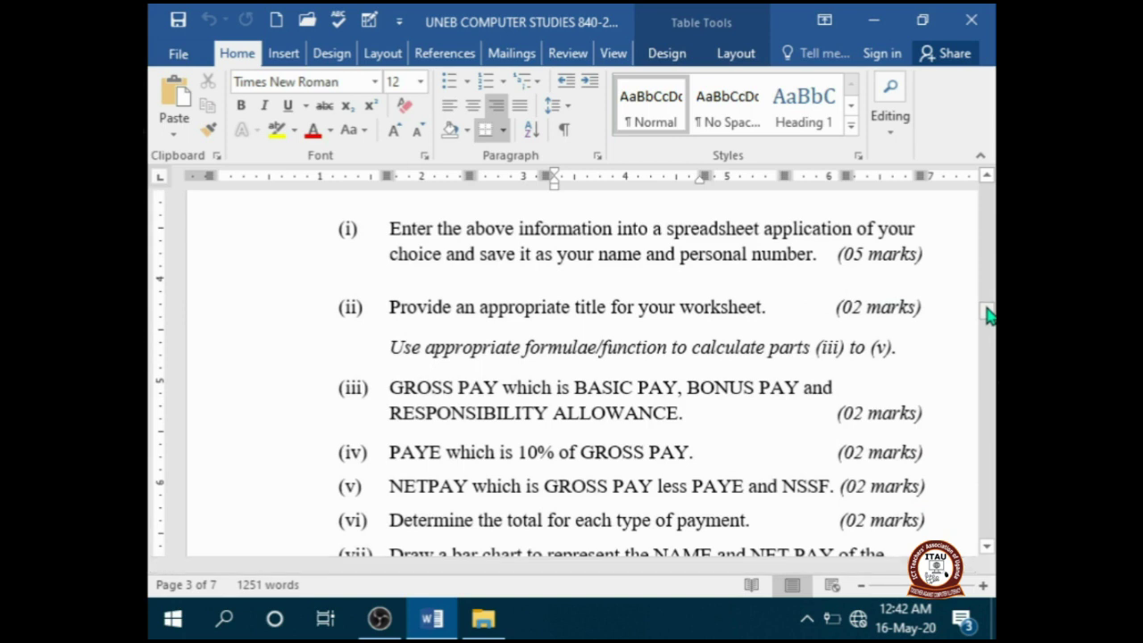
drag(988, 315, 989, 298)
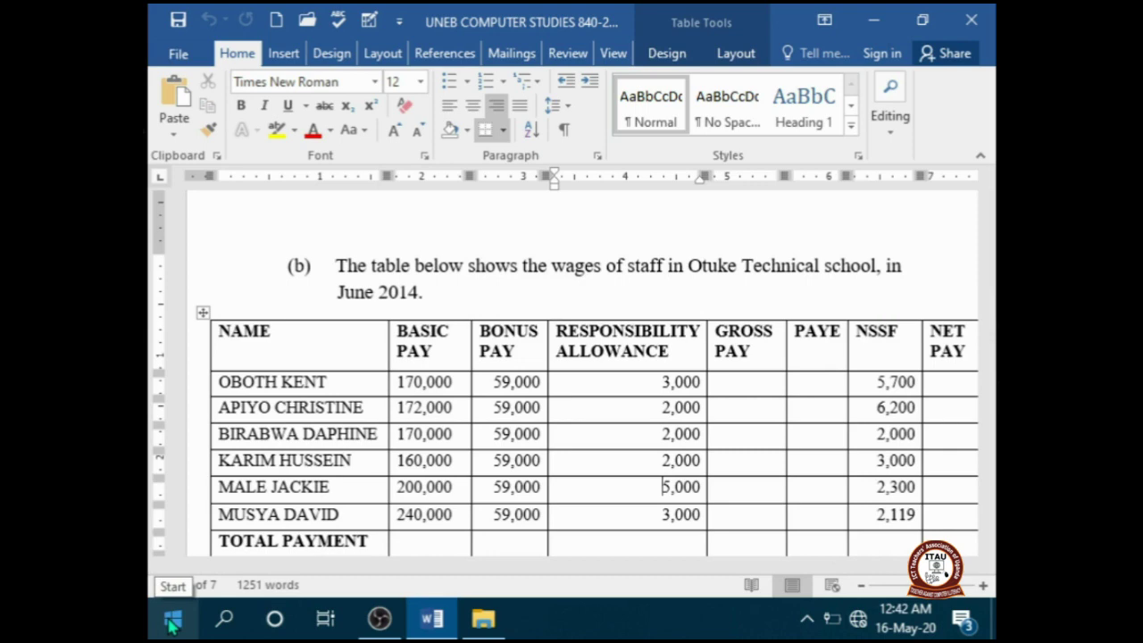
- Launch Excel 2016 from Start and create a blank workbook, Book1
click(172, 625)
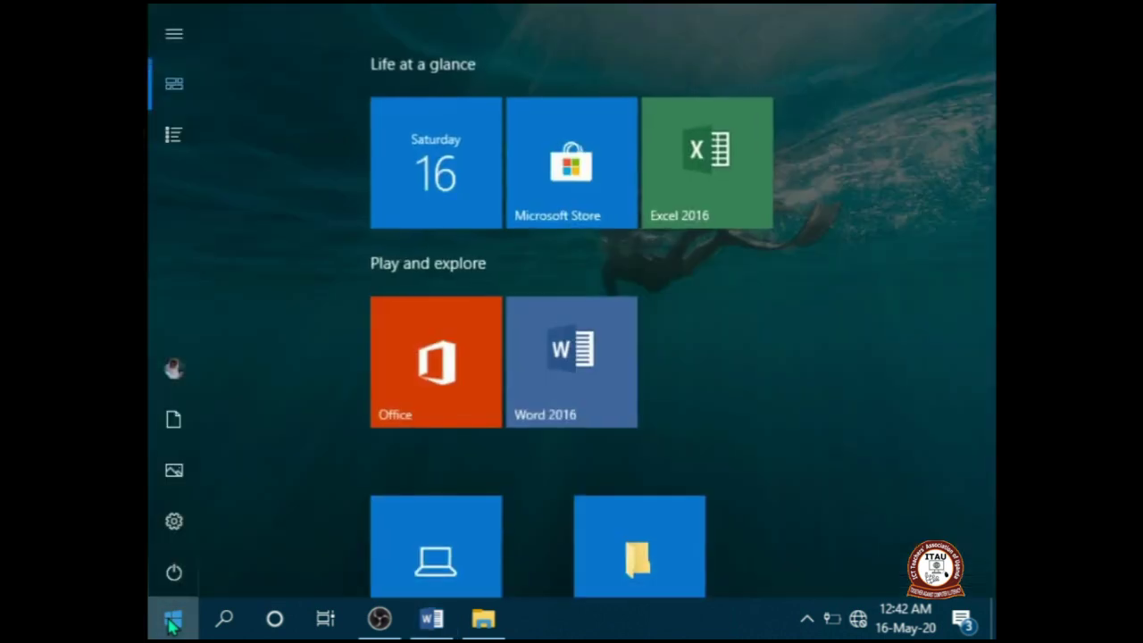
click(676, 204)
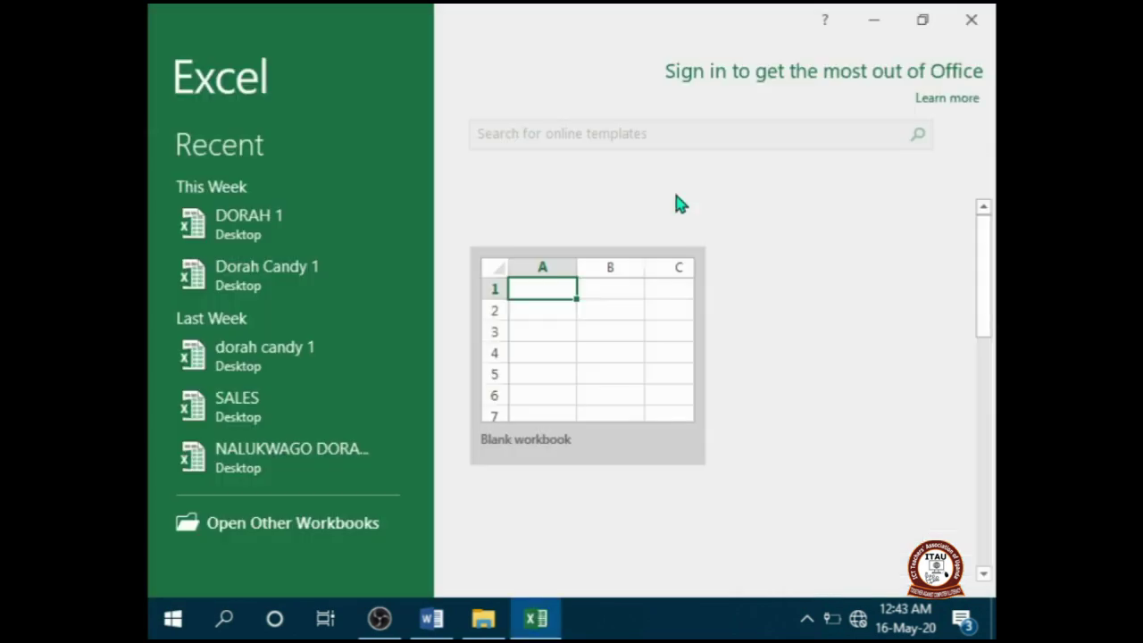
click(594, 348)
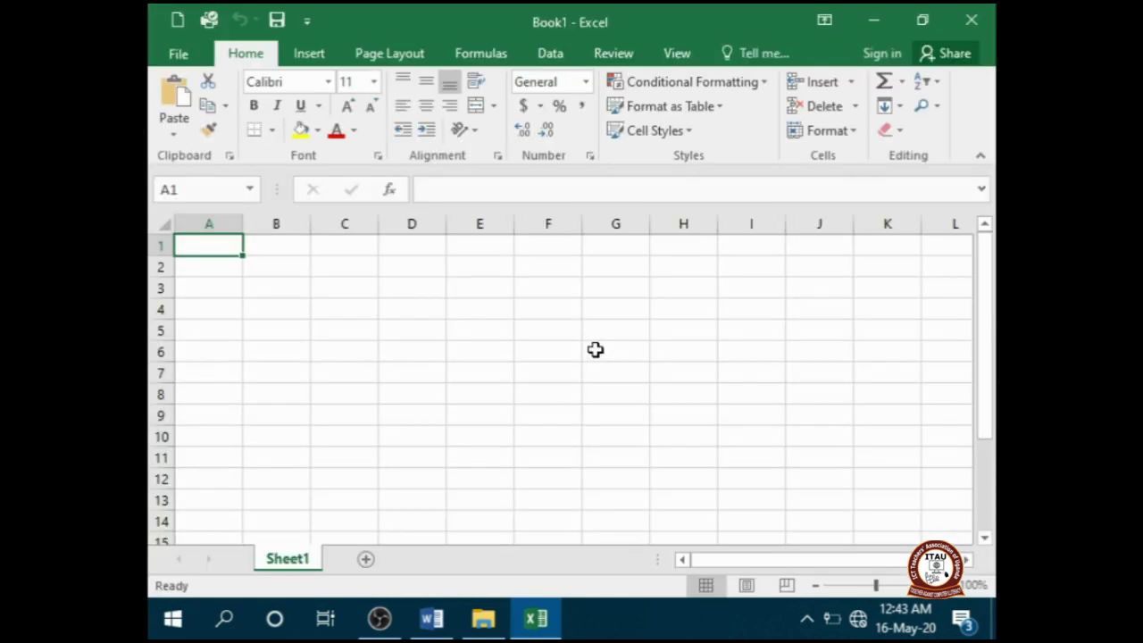
click(433, 619)
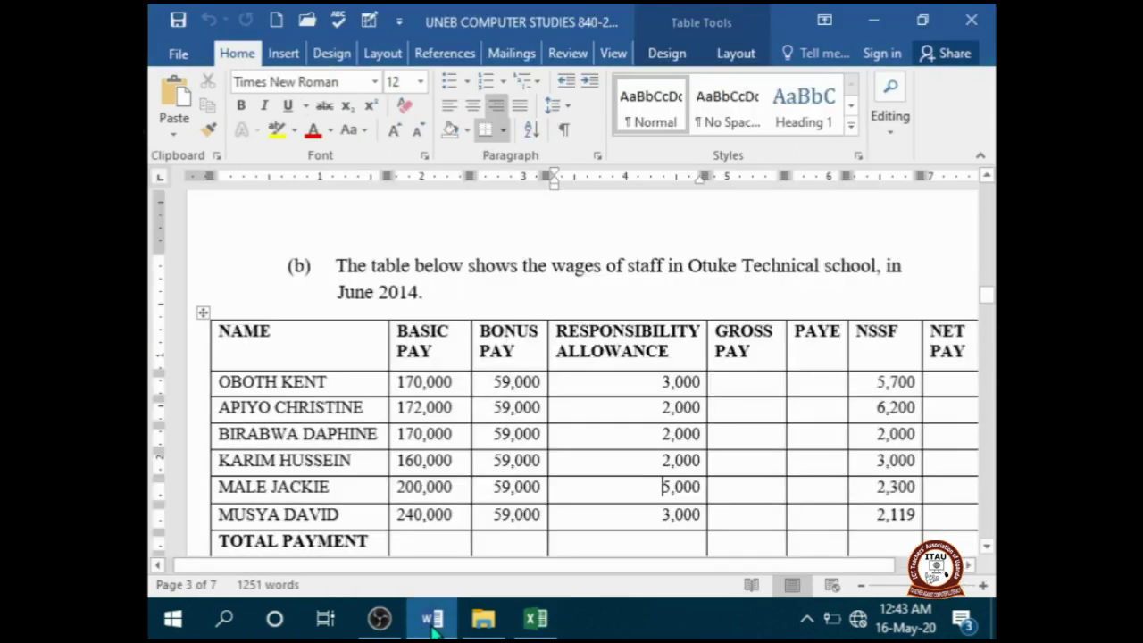
mouse_move(518, 632)
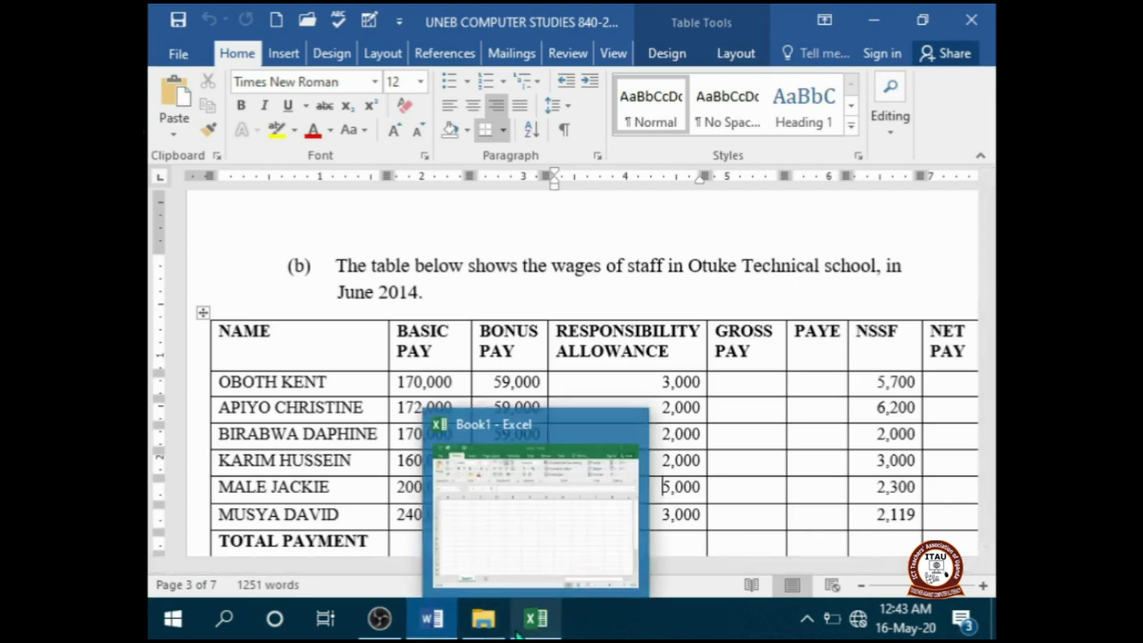
click(518, 632)
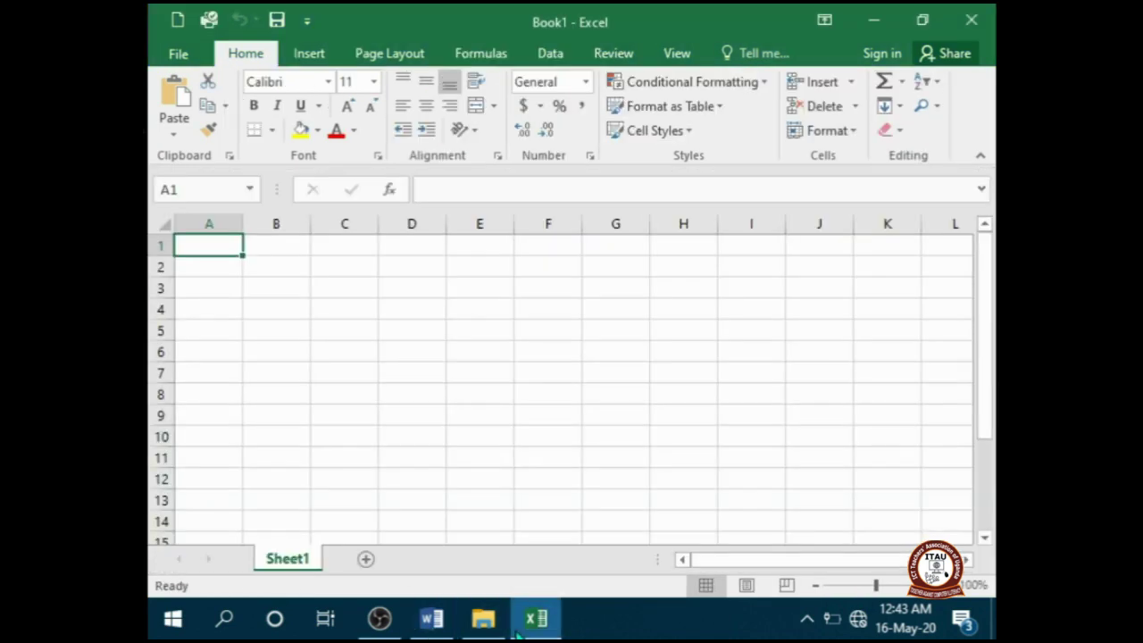
- Enter headings NAME, BASIC PAY, BONUS PAY and RESPONSIBILITY ALLOWANCE in A1:D1
text(NAME)
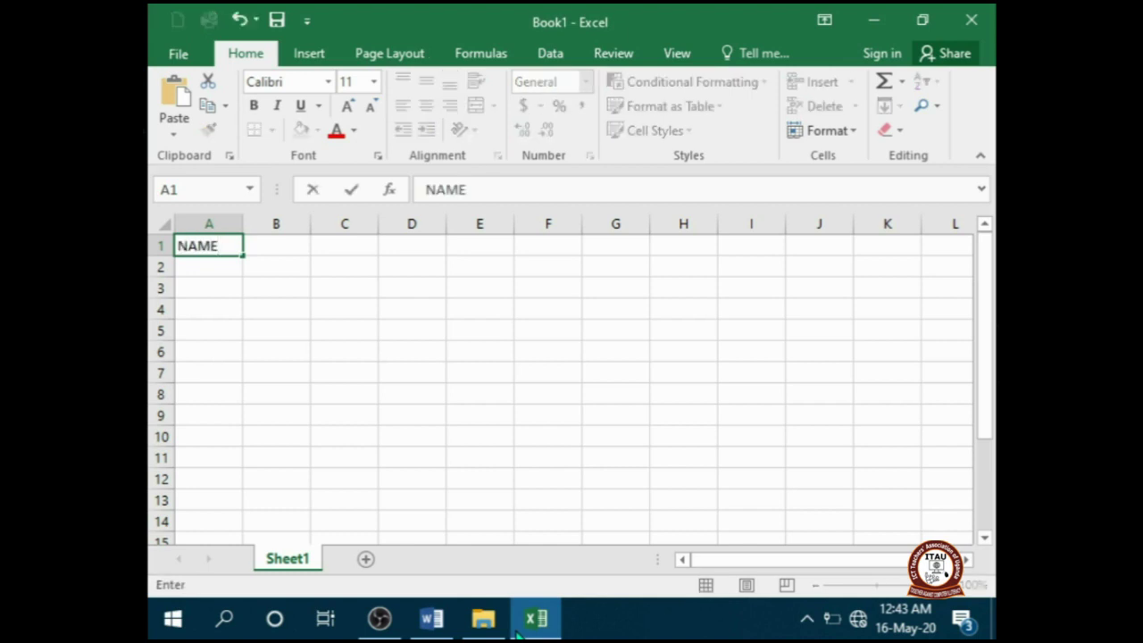
key(Tab)
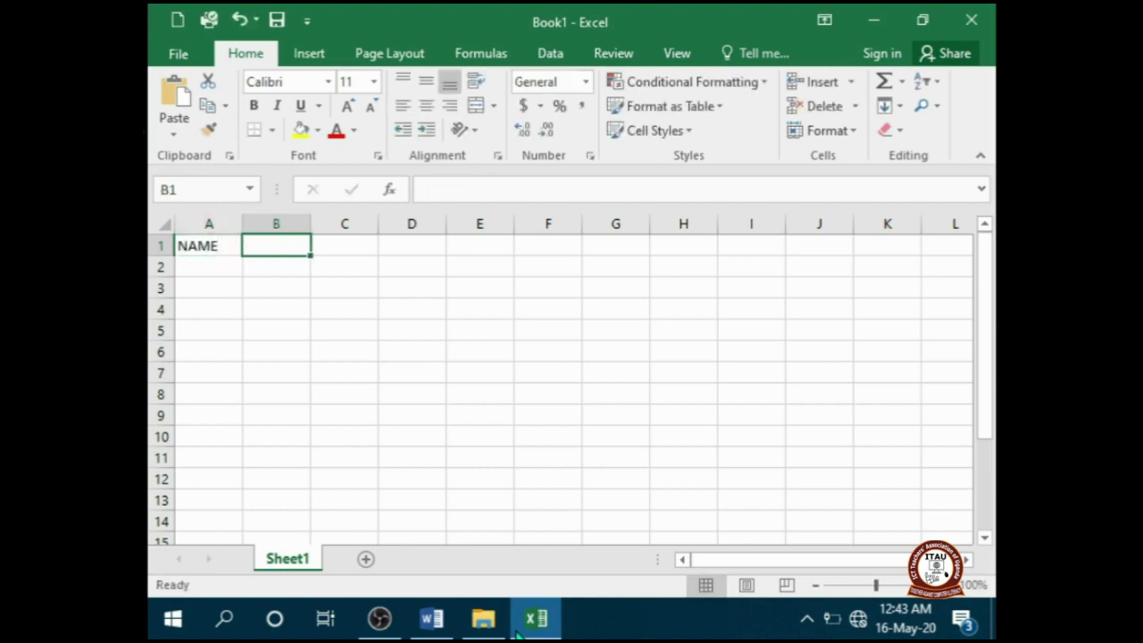
text(BASIC)
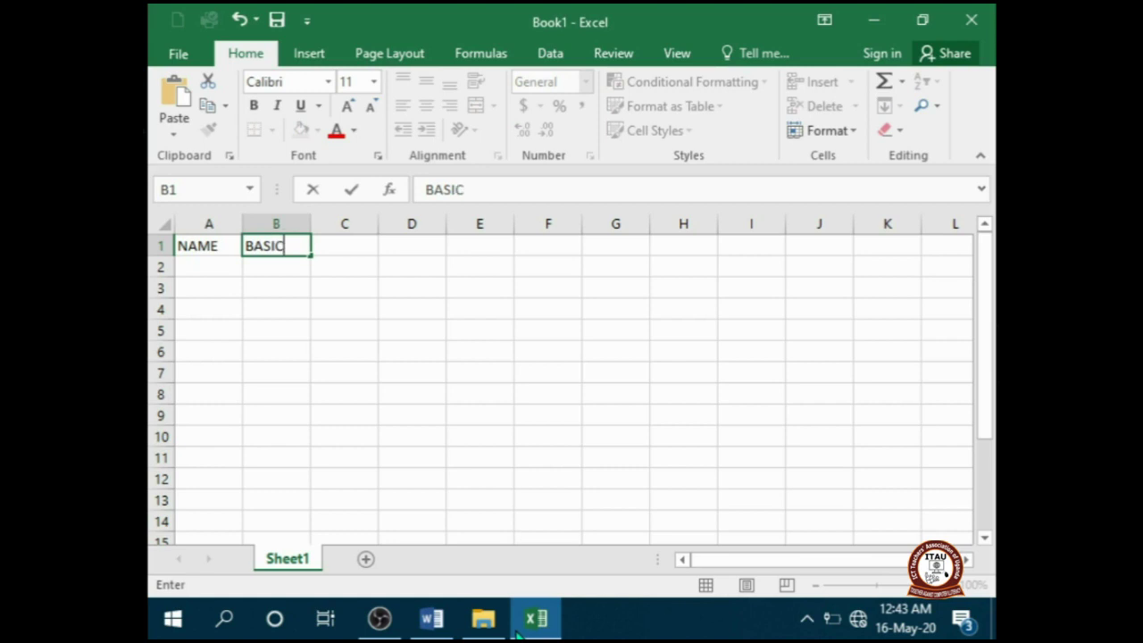
text( PAY)
key(Tab)
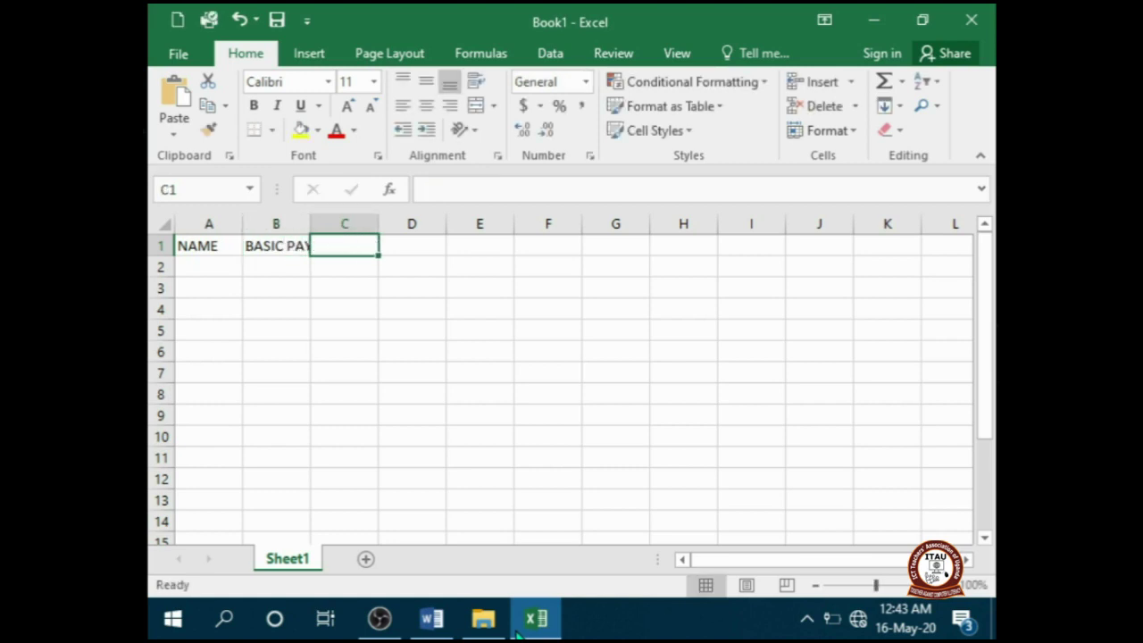
text(B)
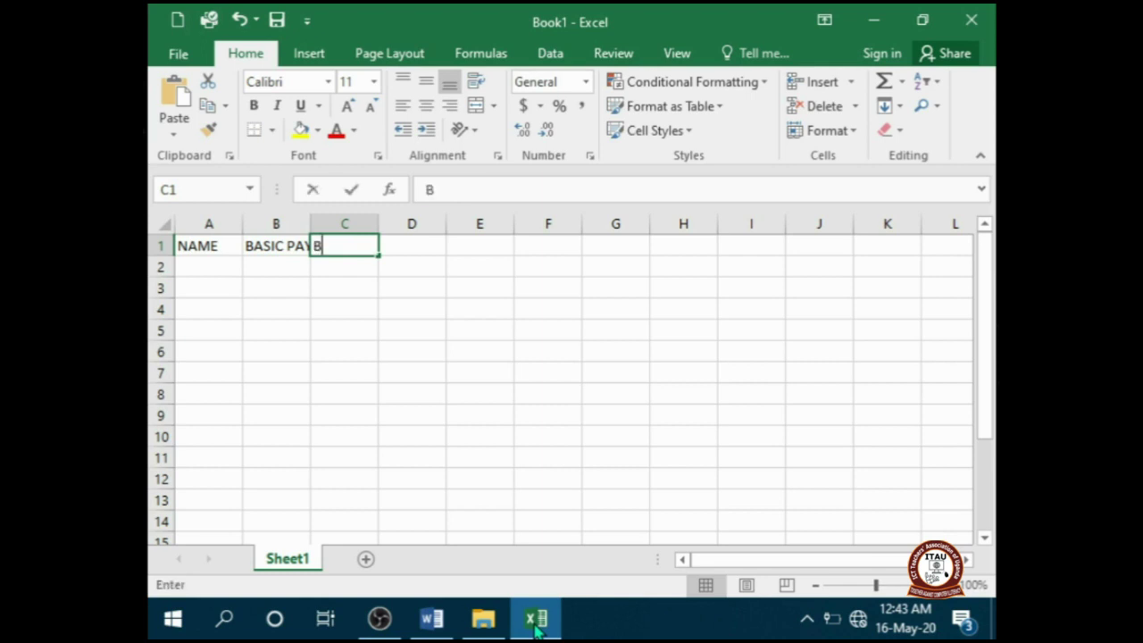
text(ONUS PAY)
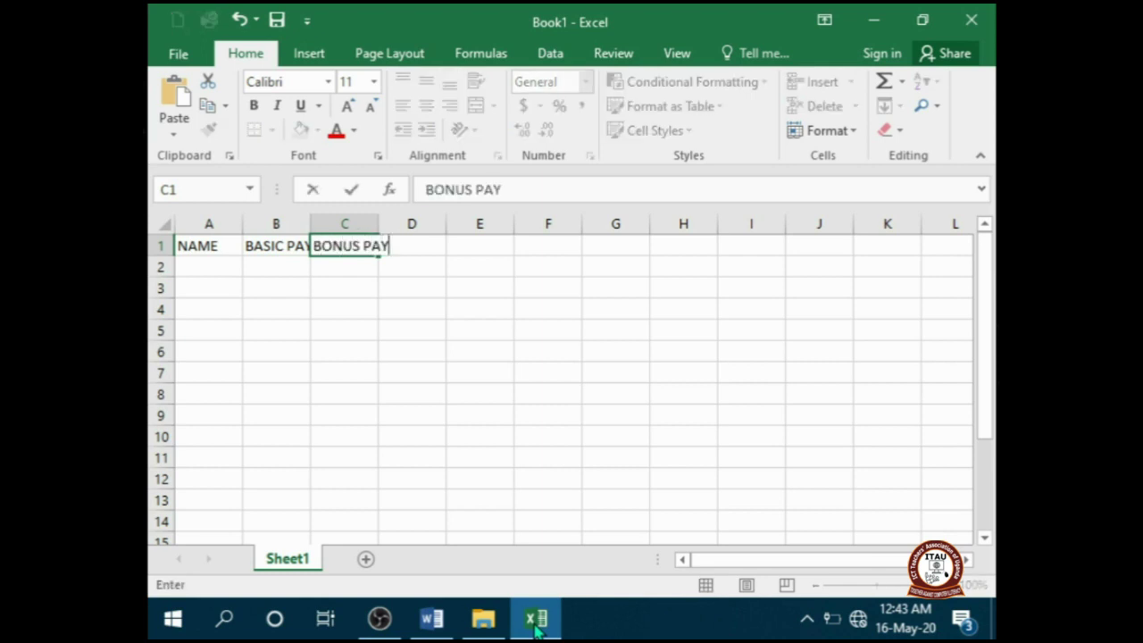
key(Tab)
text(RESPON)
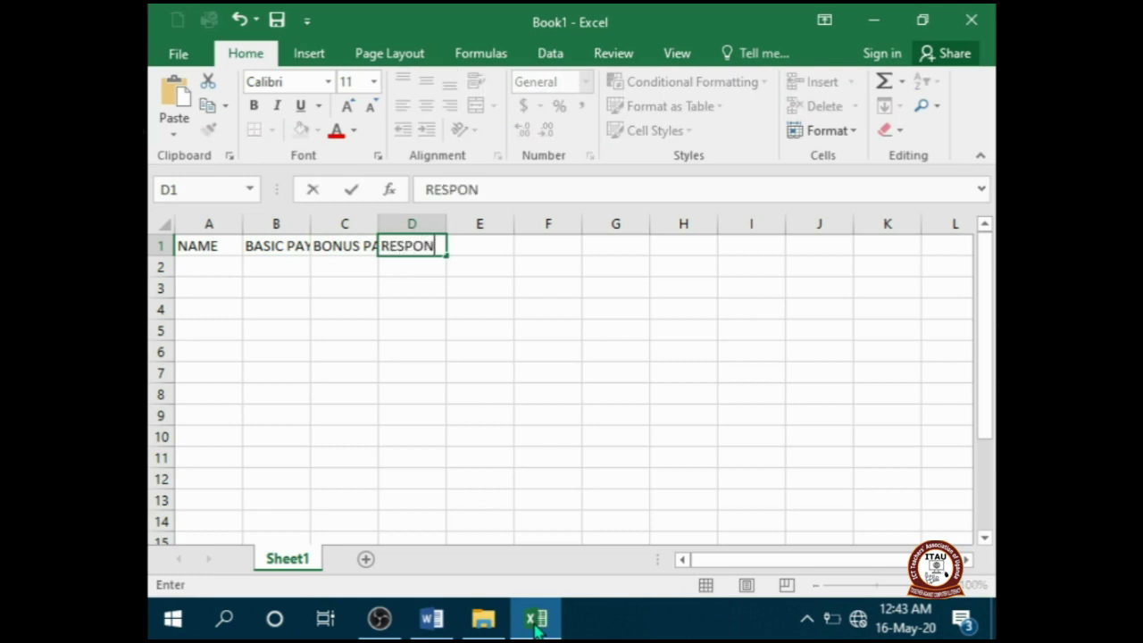
text(SIBILITY)
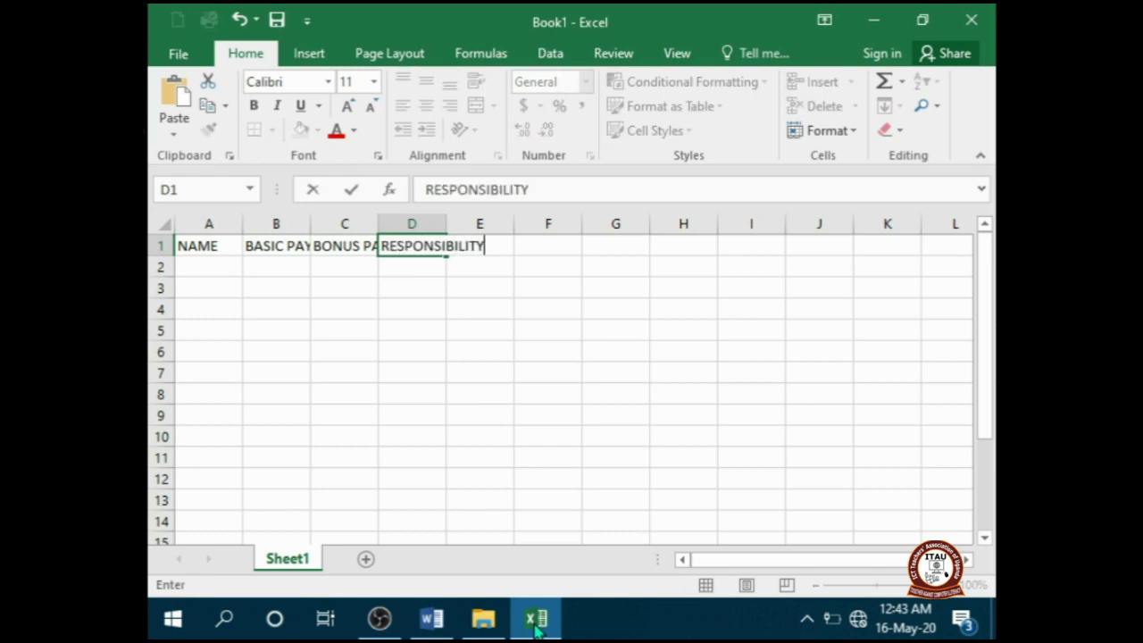
text( ALLO)
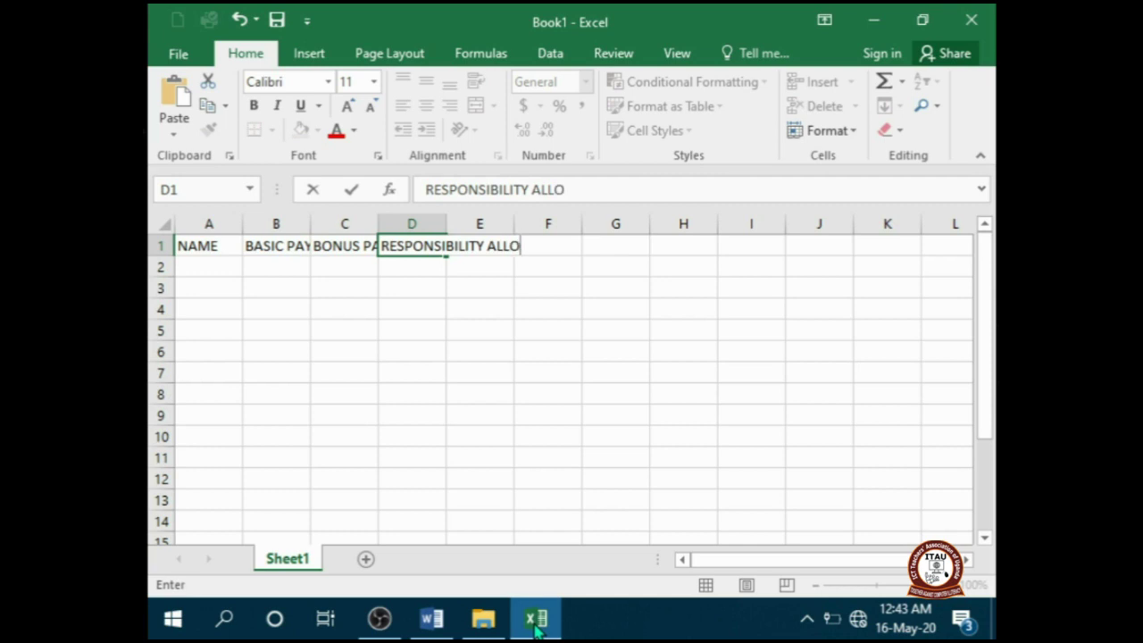
text(WANCE)
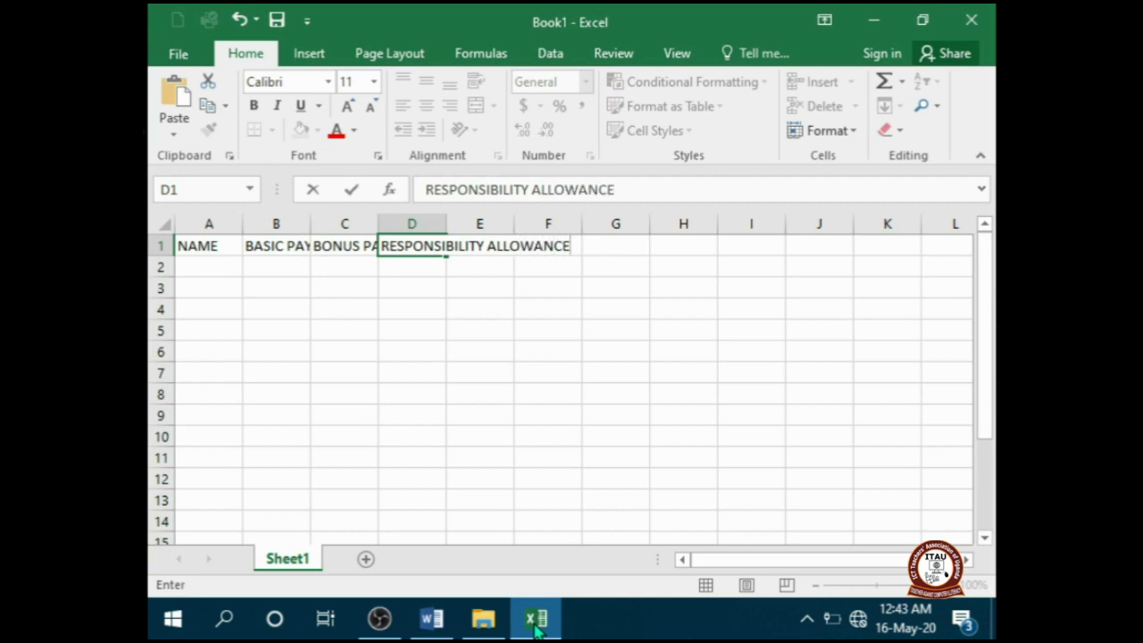
key(Tab)
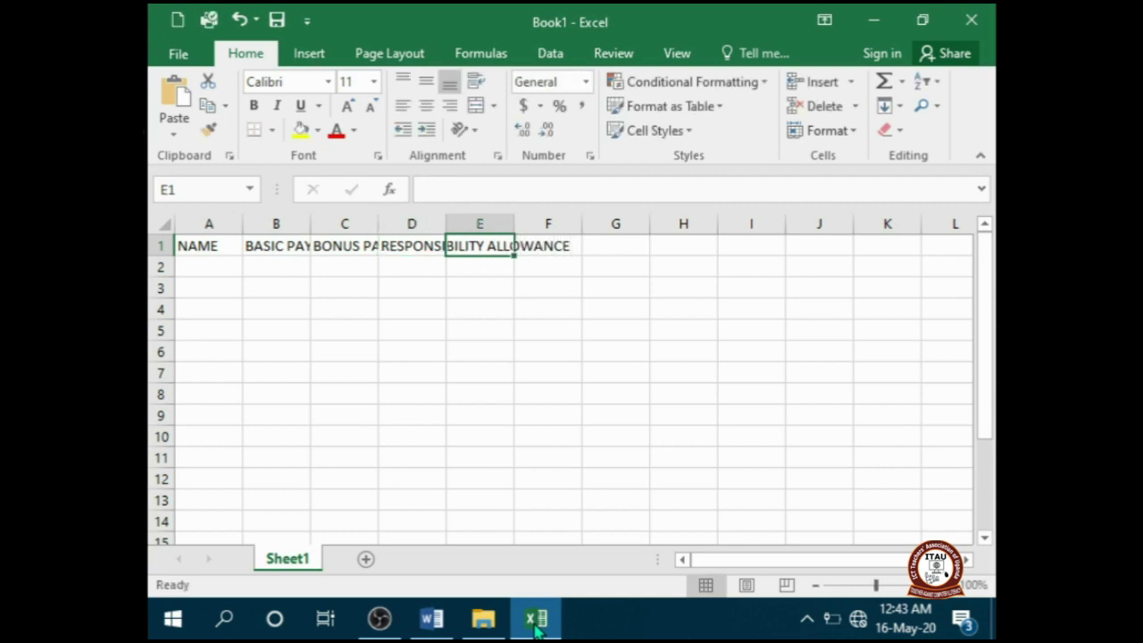
- Enter headings GROSS PAY, PAYE, NSSF and NET PAY in E1:H1, checking the Word table
text(GROO)
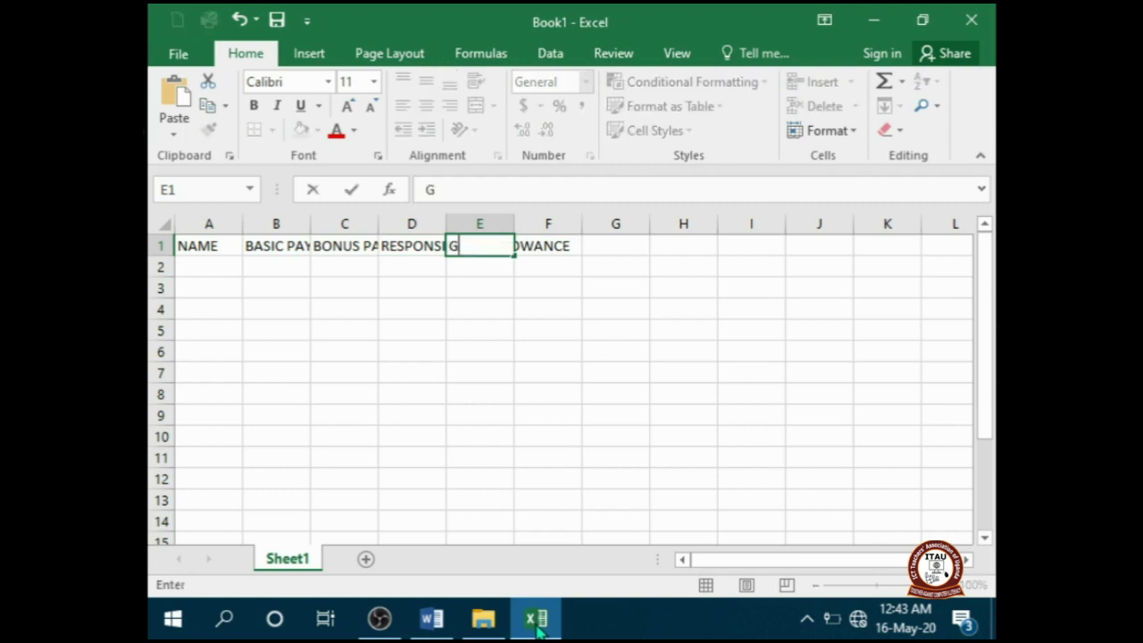
key(BackSpace)
text(SS PAY)
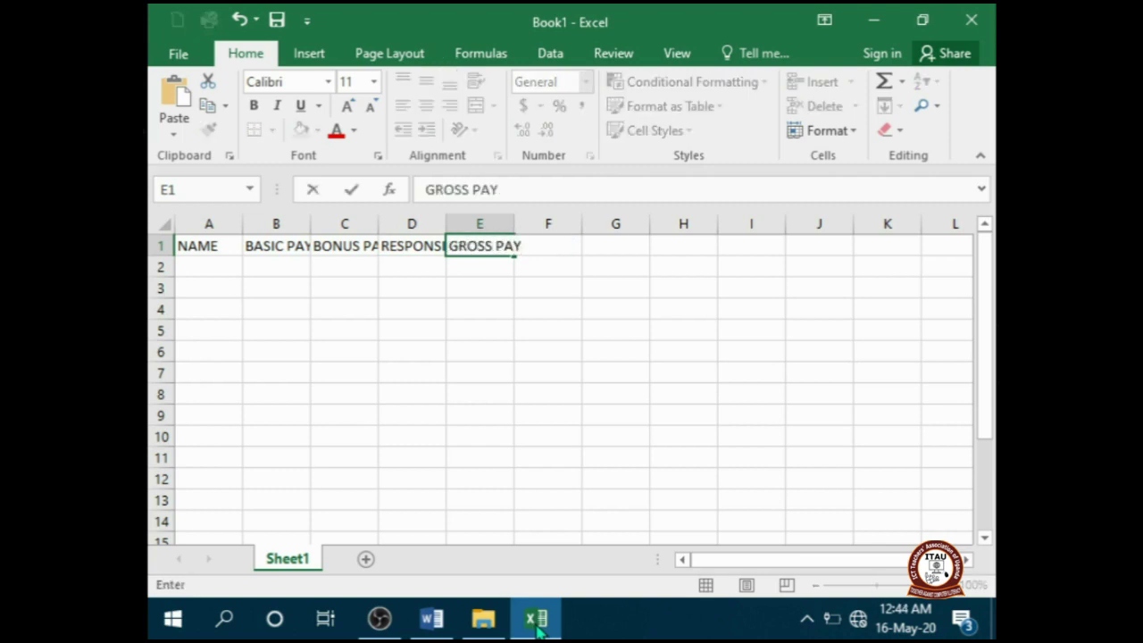
key(Tab)
text(PAYE)
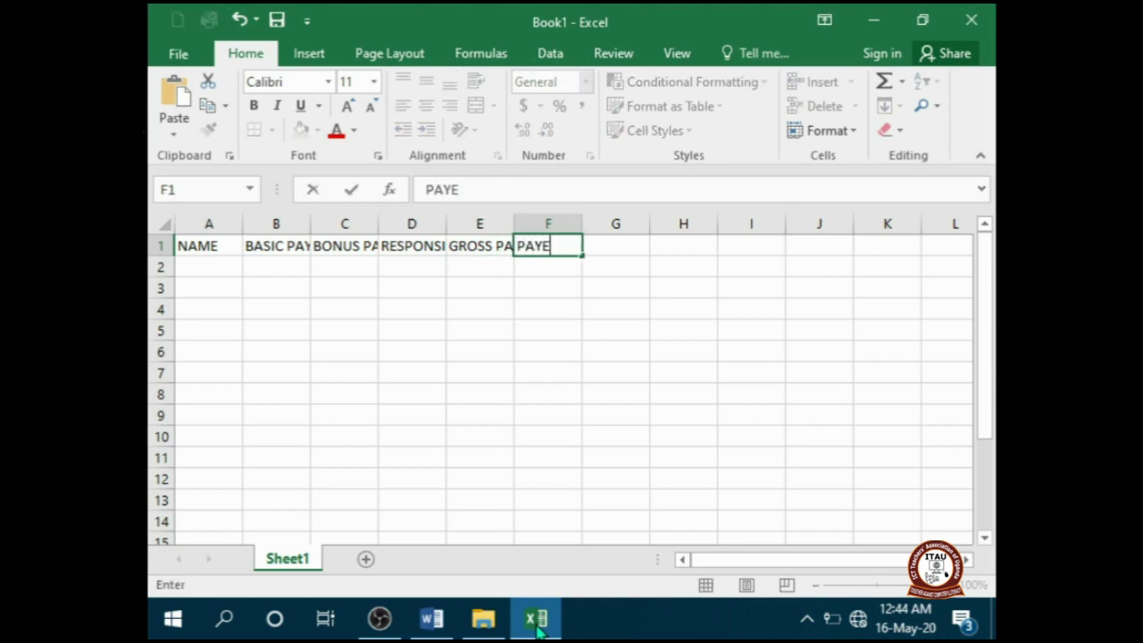
key(Tab)
text(NSSF)
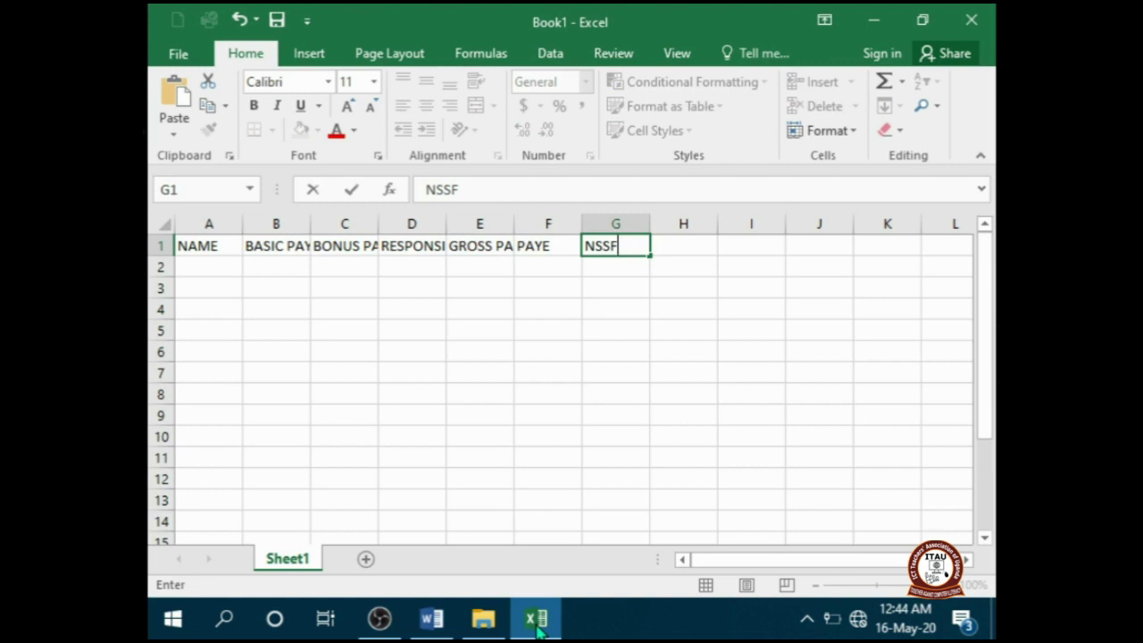
key(Tab)
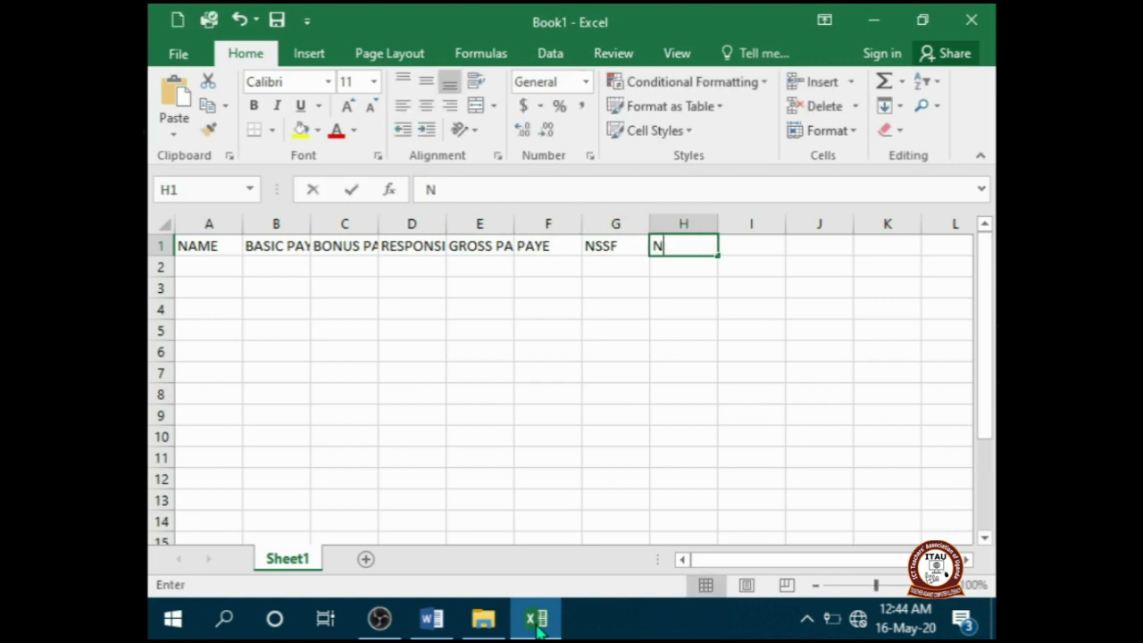
text(NET PAY)
click(431, 618)
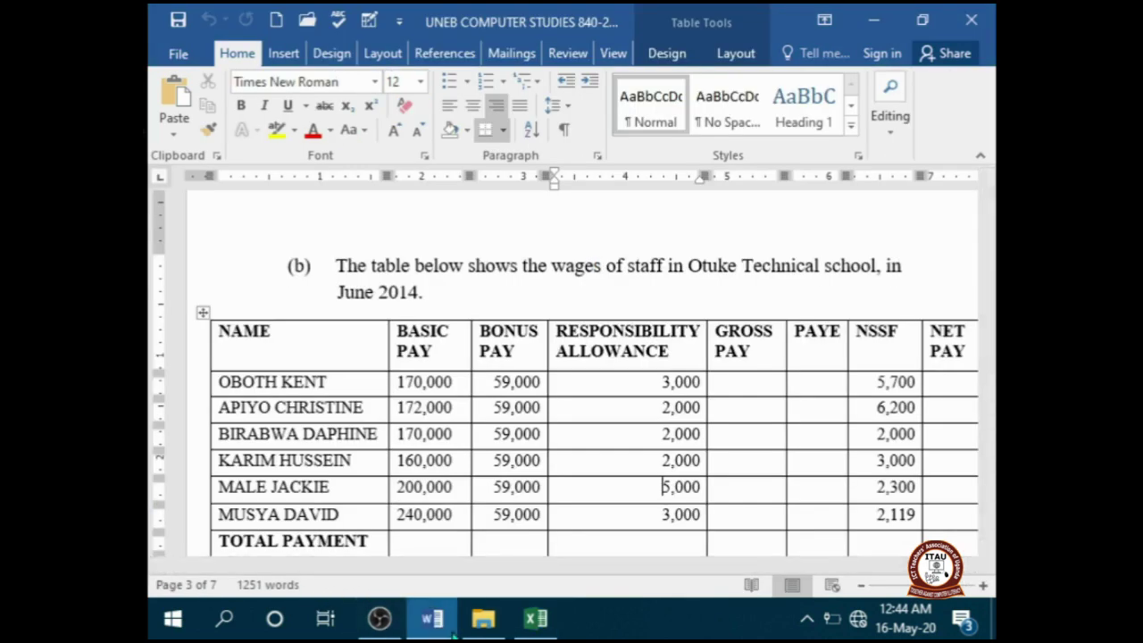
click(535, 617)
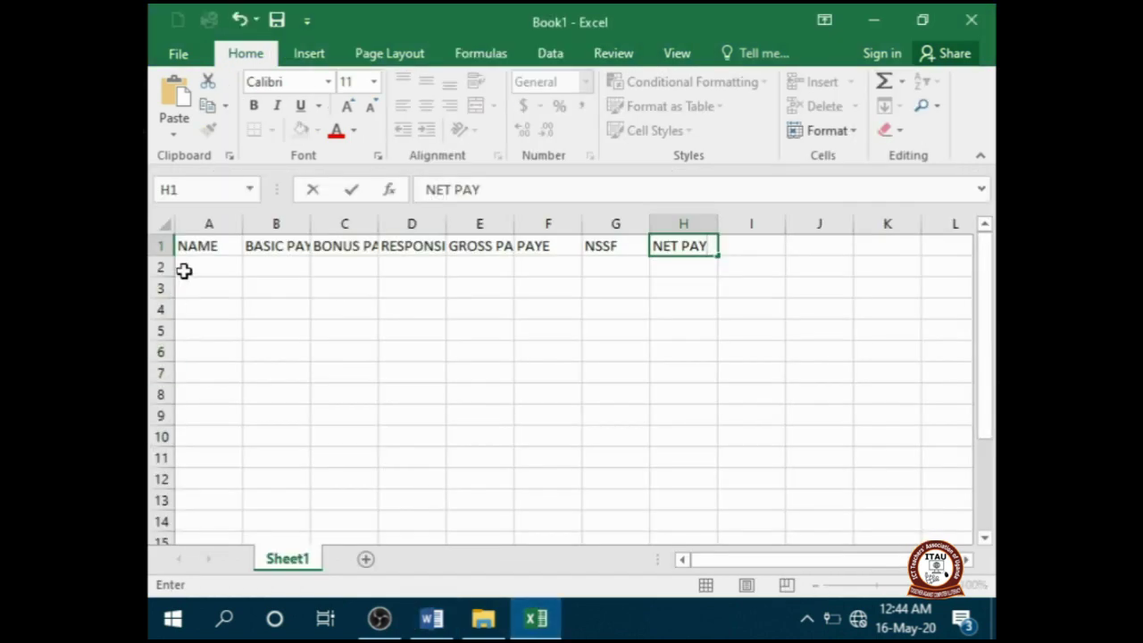
click(183, 242)
- Wrap the A1:H1 headings onto two lines and widen column D for RESPONSIBILITY ALLOWANCE
drag(237, 245, 684, 245)
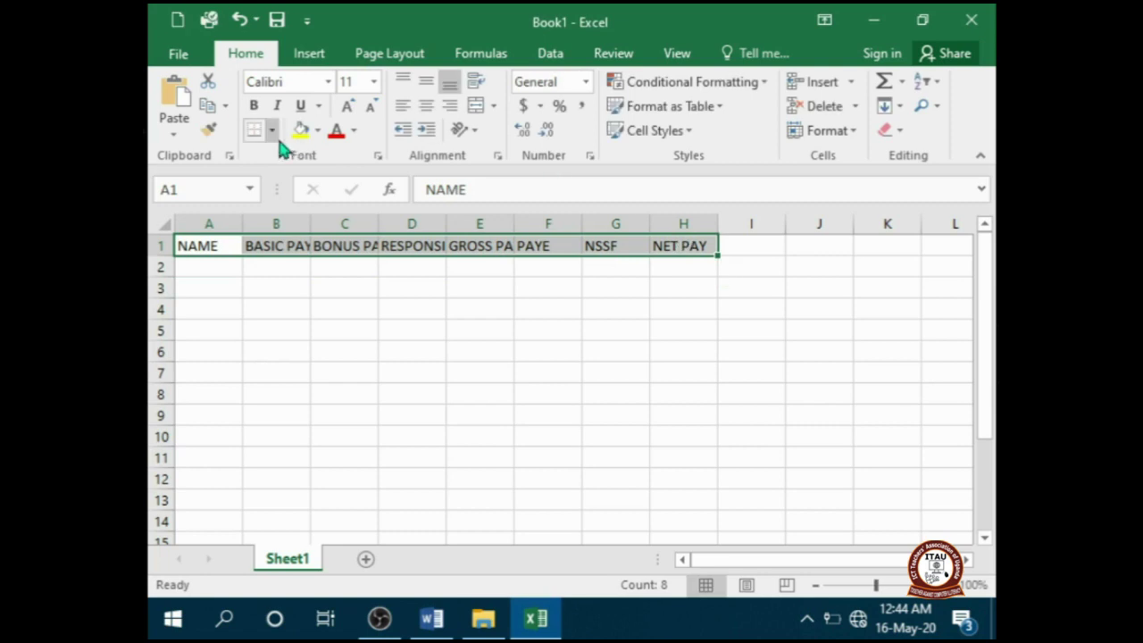
click(252, 105)
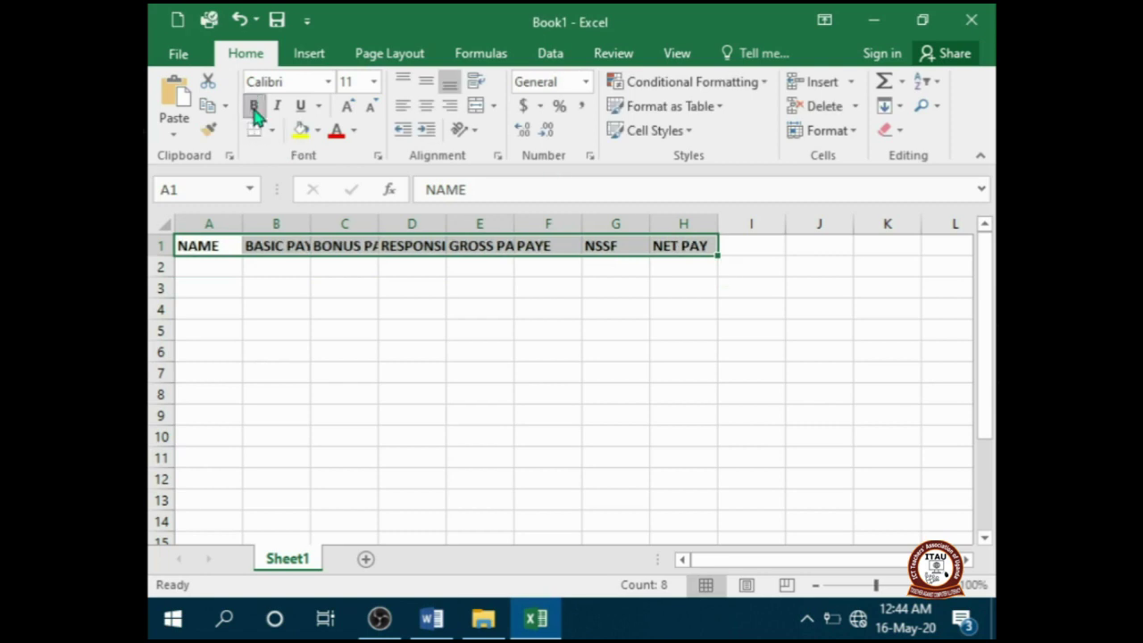
click(280, 296)
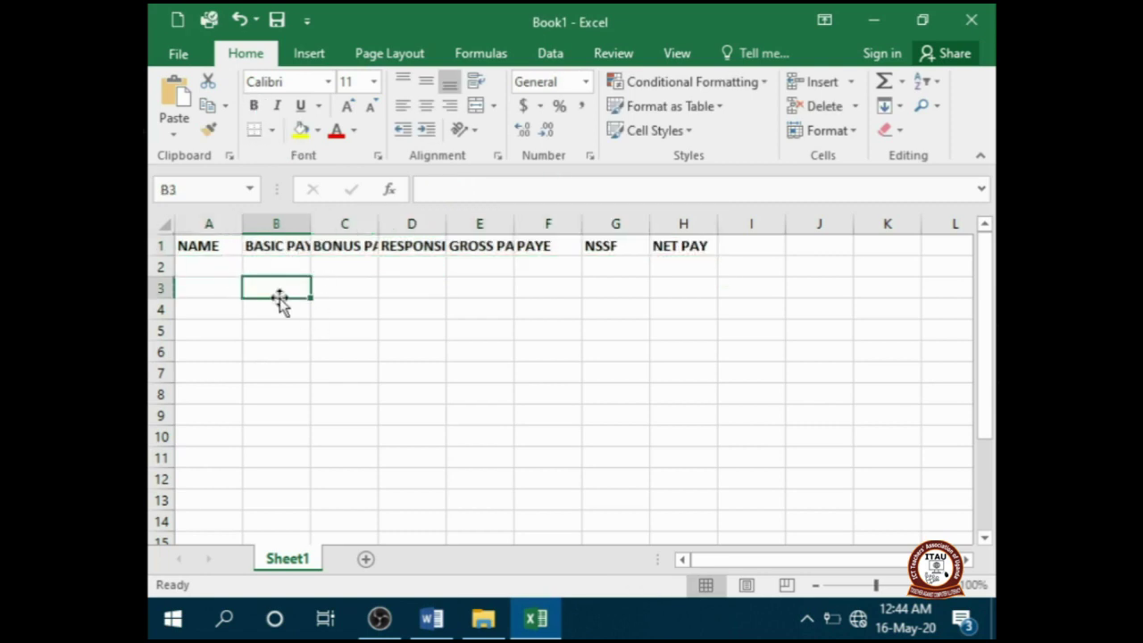
click(287, 247)
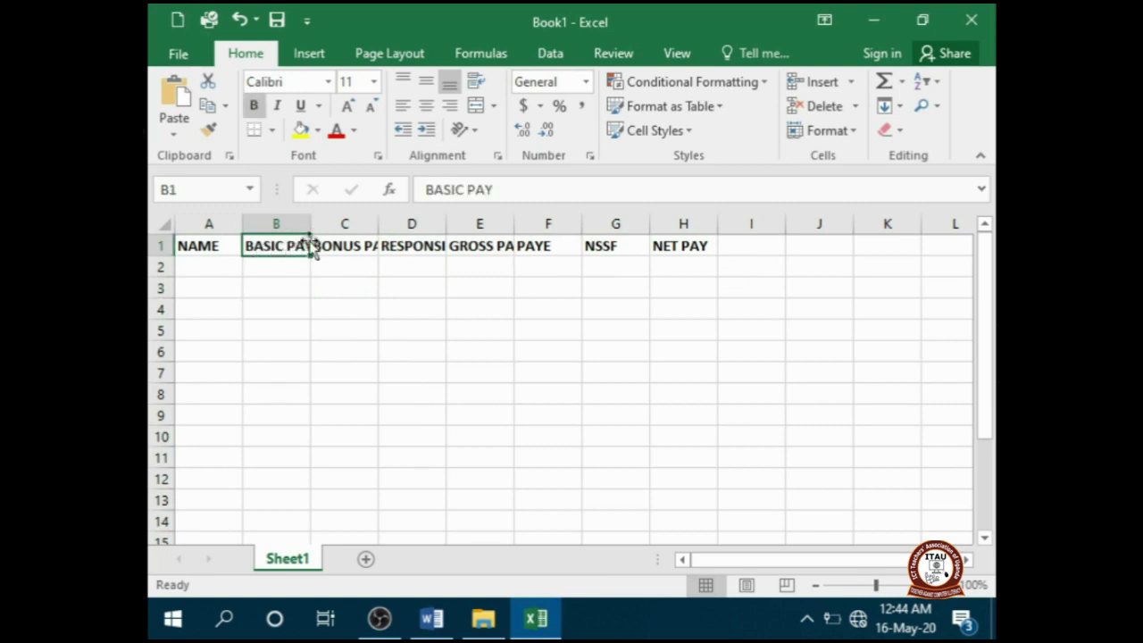
click(466, 189)
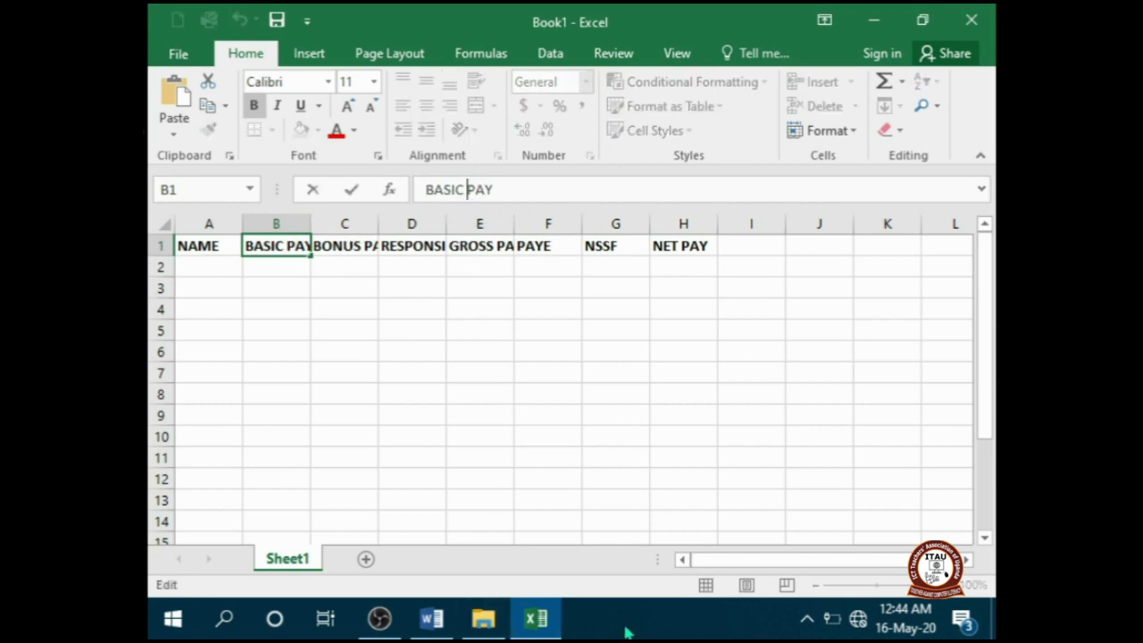
key(BackSpace)
key(BackSpace)
key(BackSpace)
key(BackSpace)
key(BackSpace)
key(BackSpace)
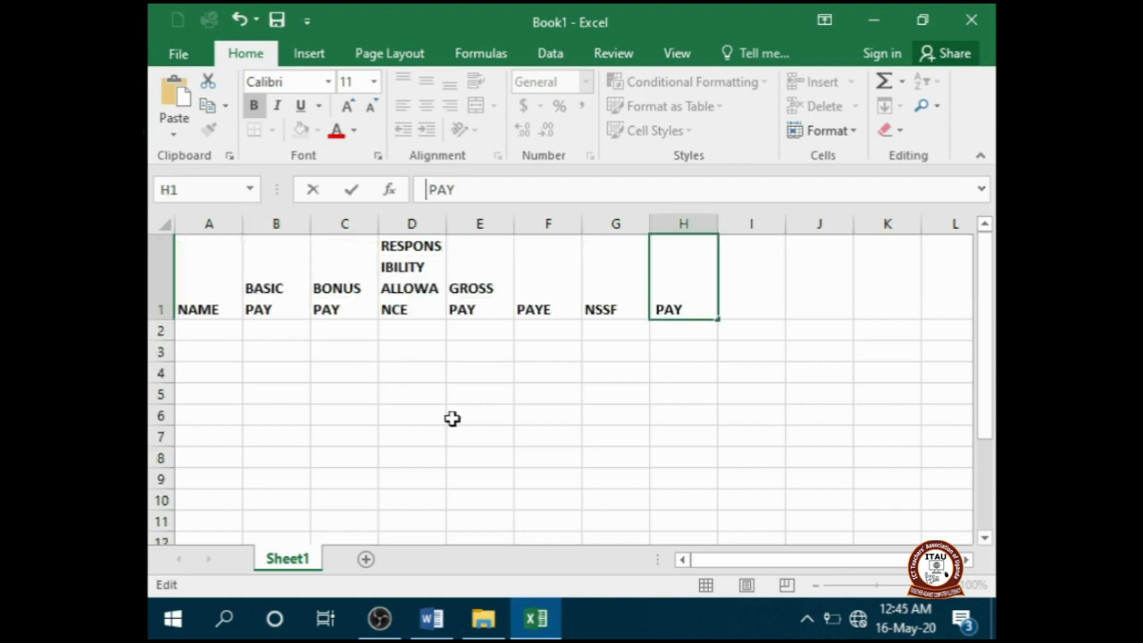
click(449, 416)
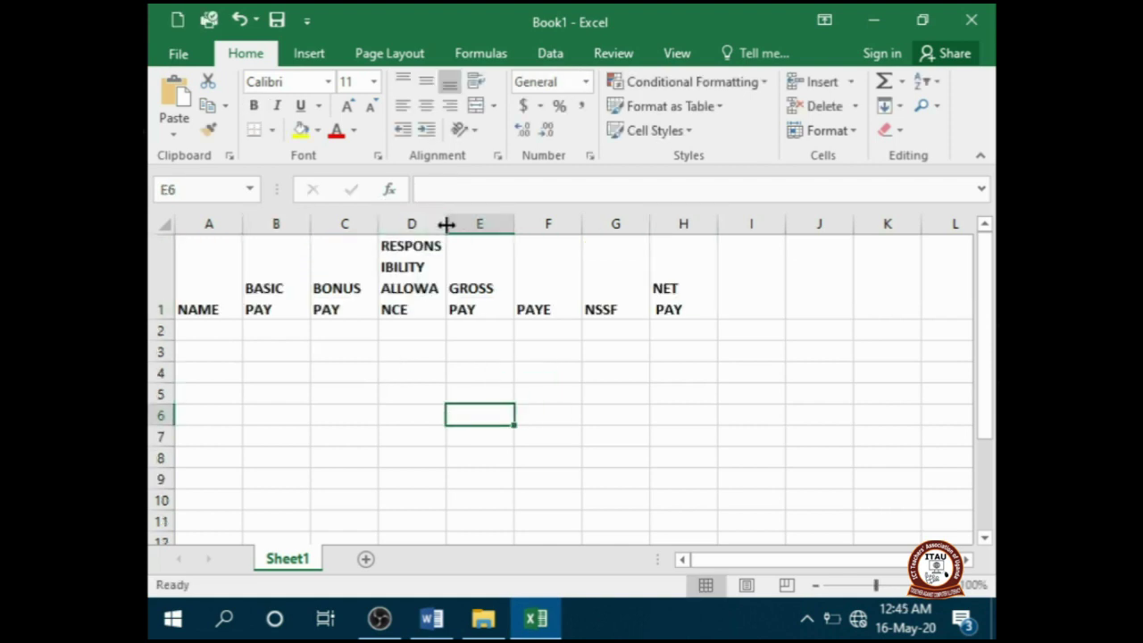
drag(446, 224, 499, 231)
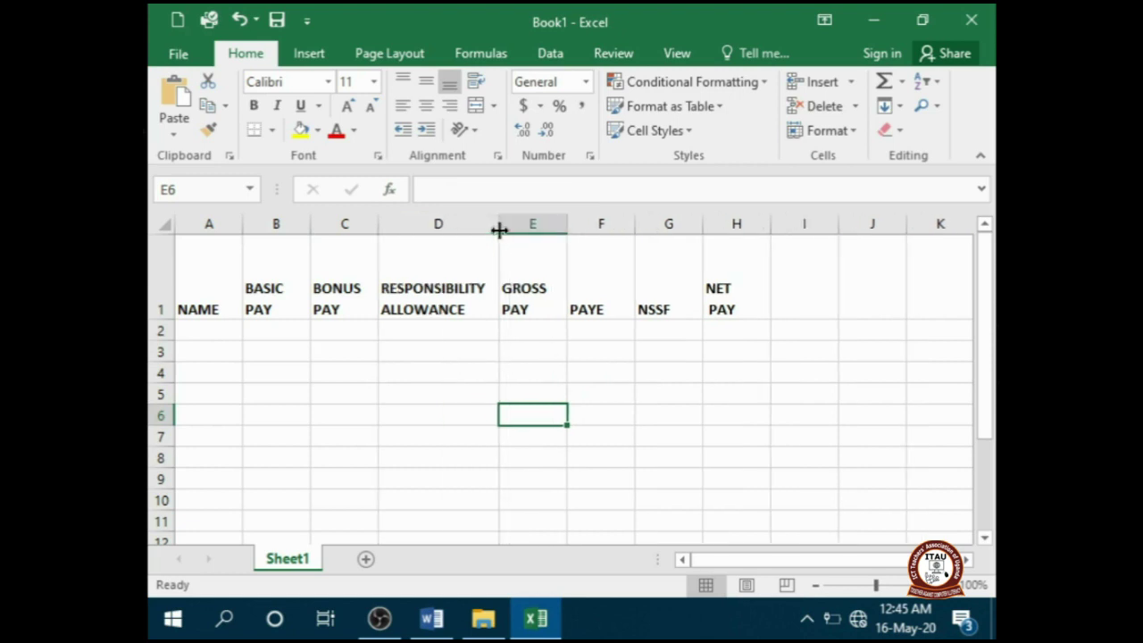
click(208, 330)
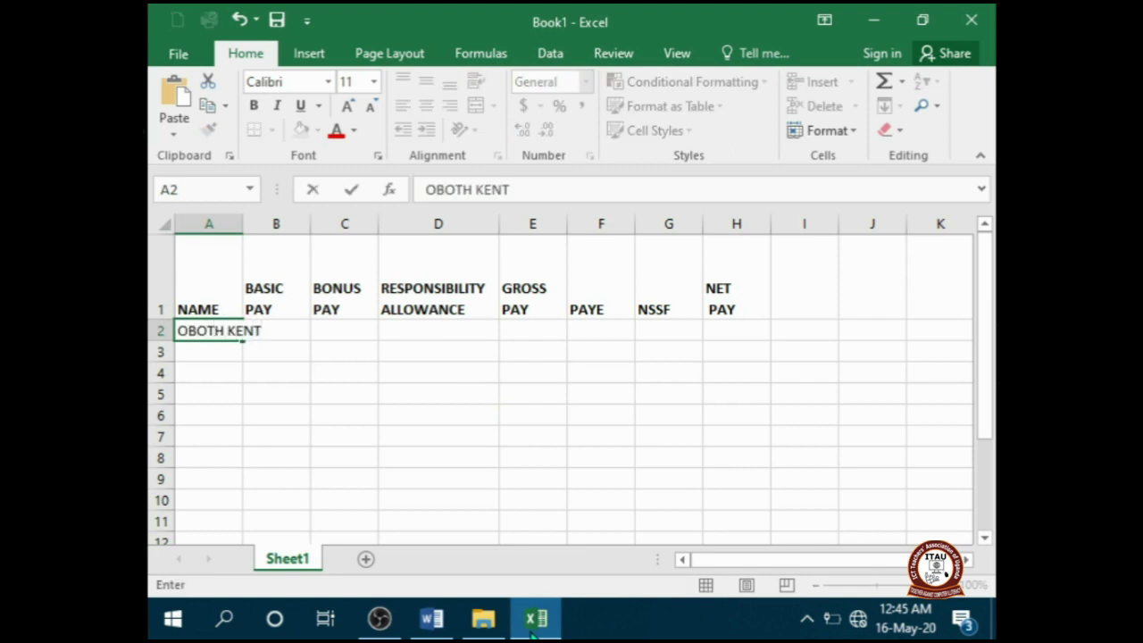
key(Return)
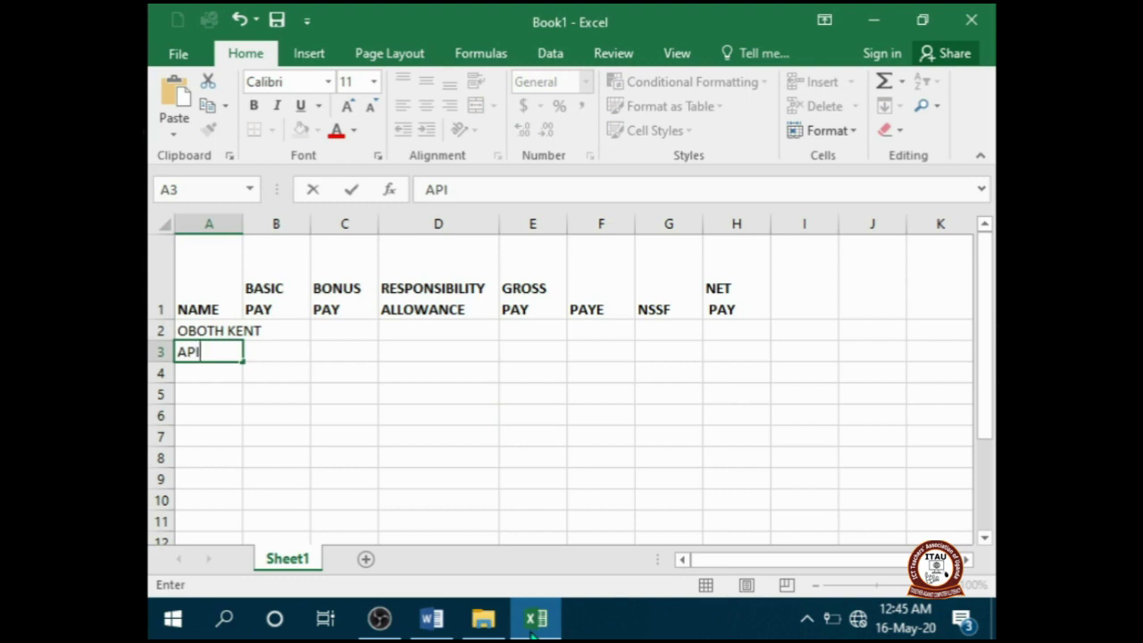
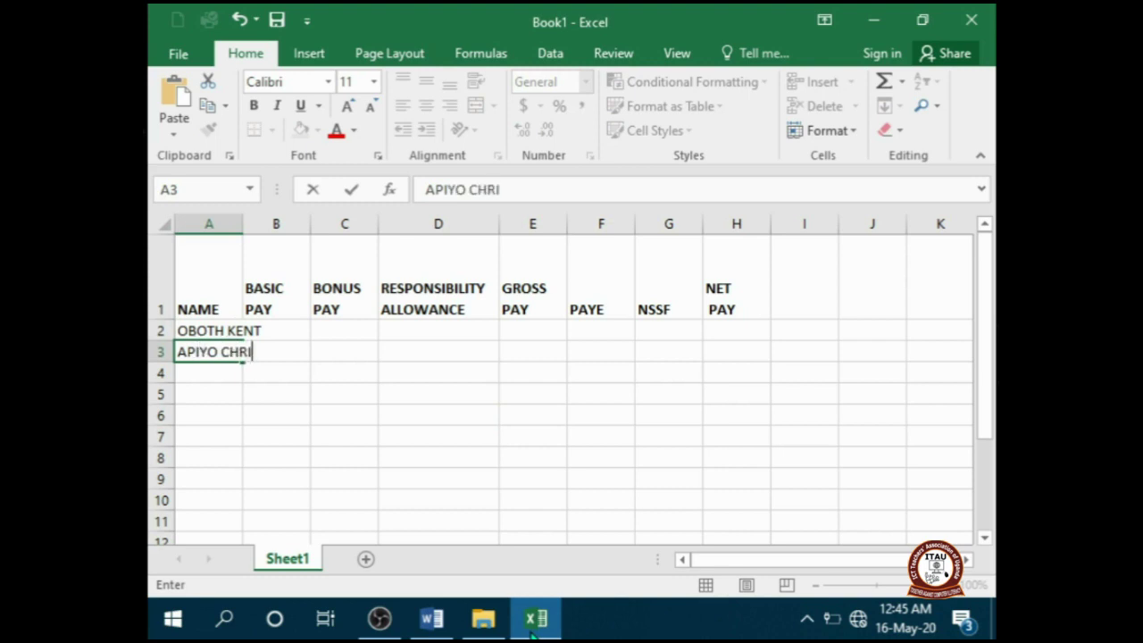
key(Return)
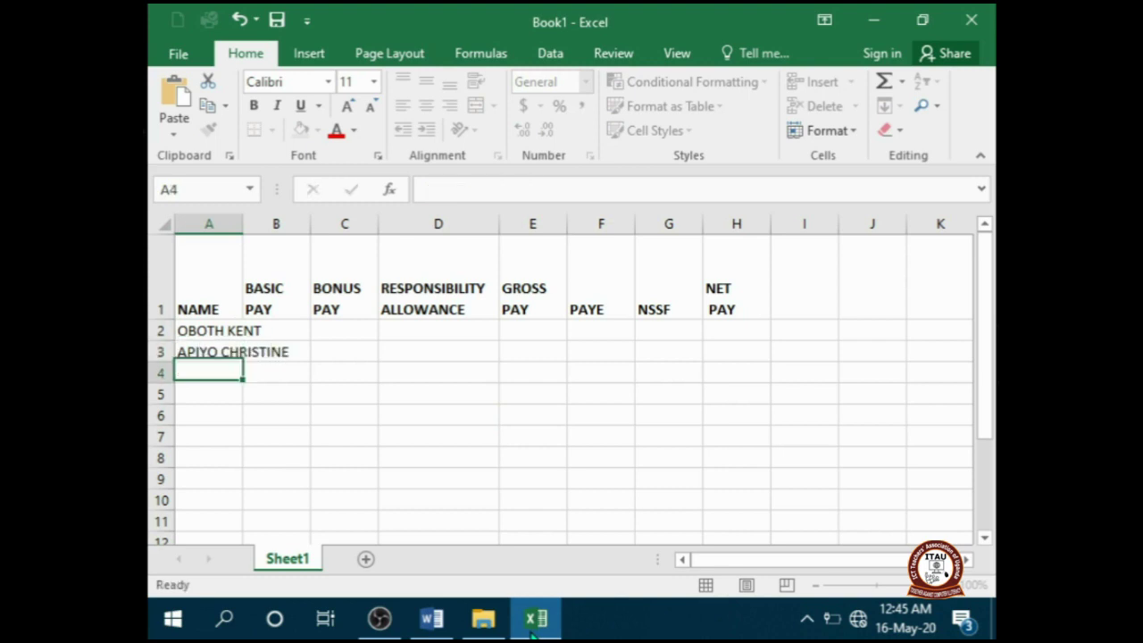
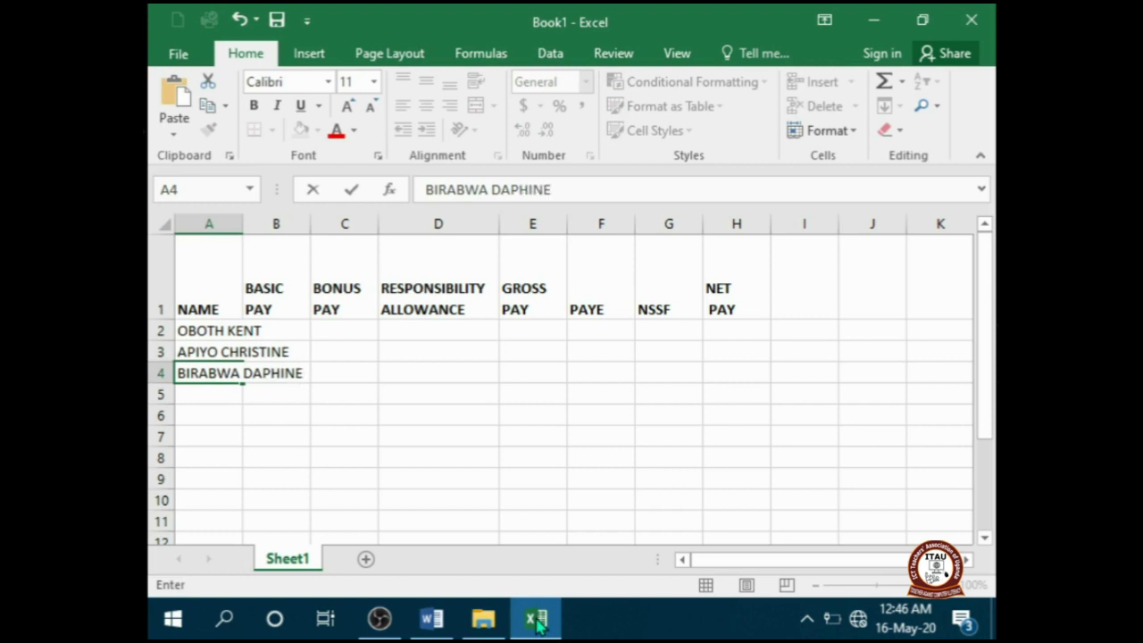
click(220, 397)
click(431, 618)
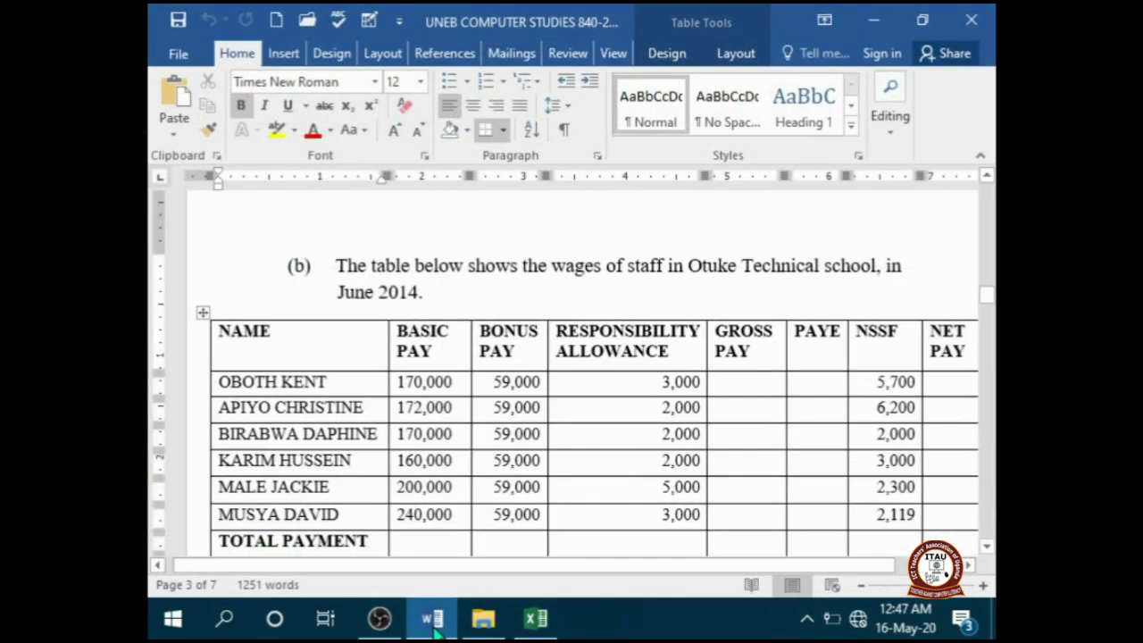
click(534, 617)
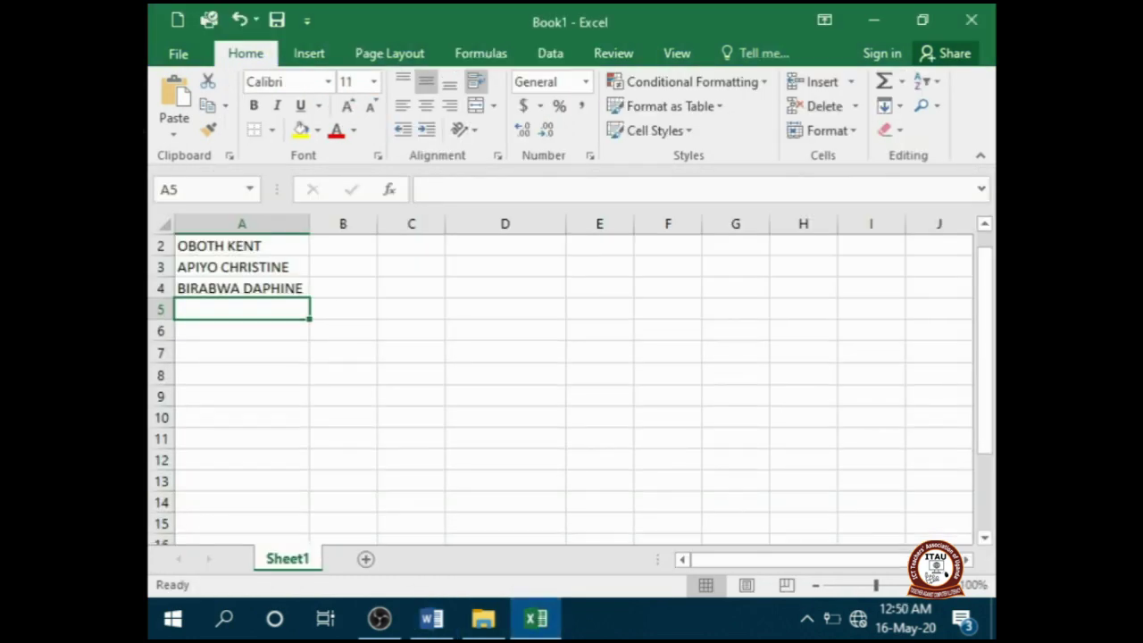
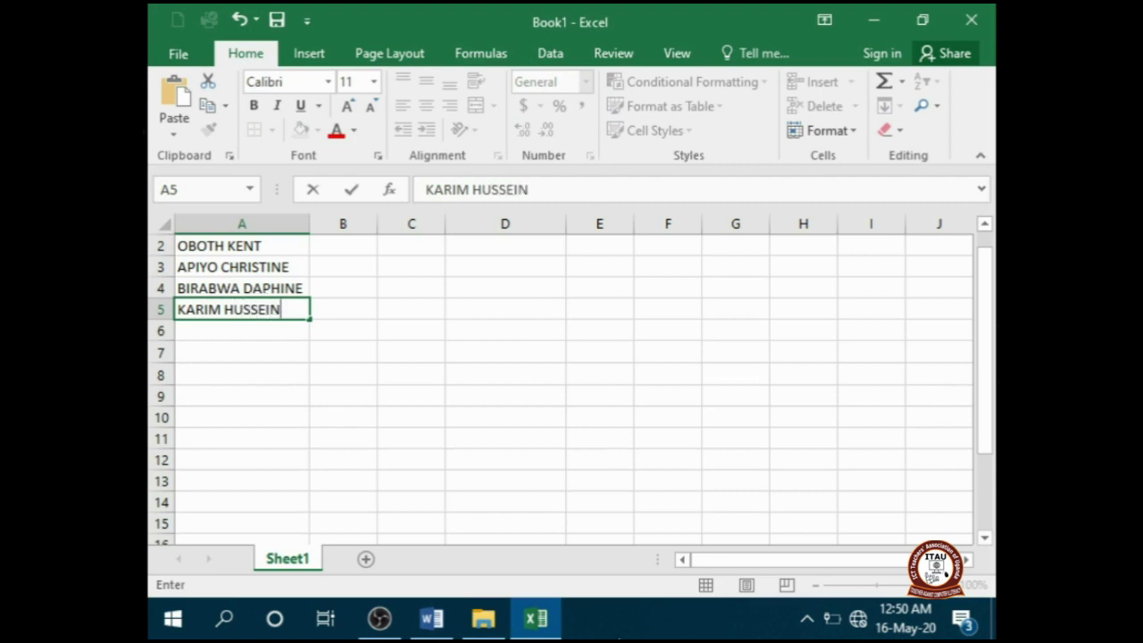
key(Return)
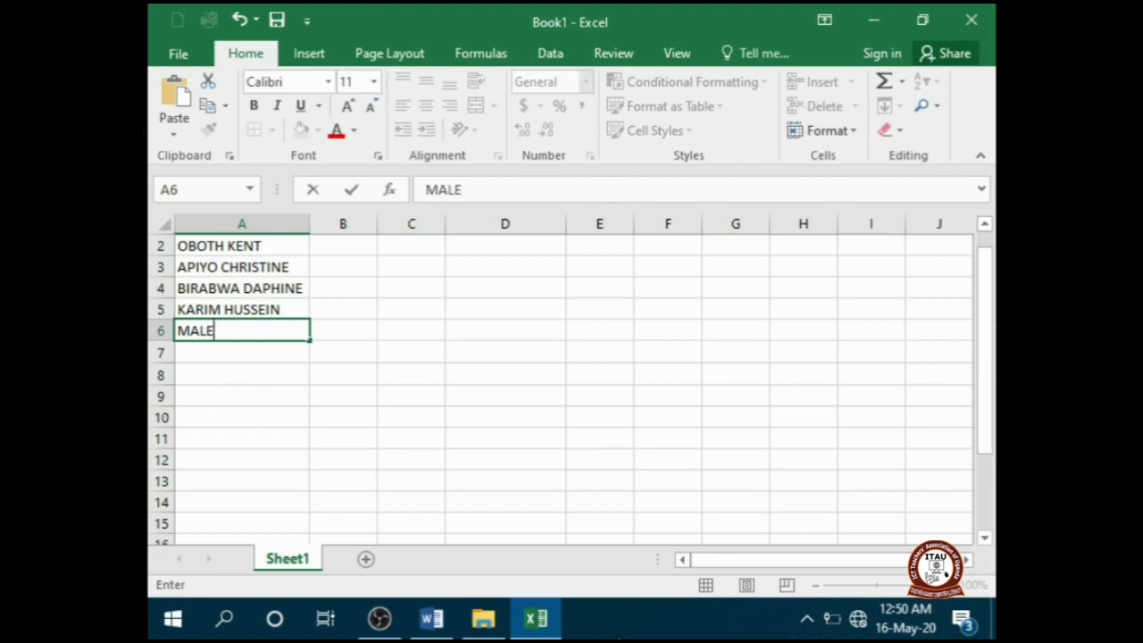
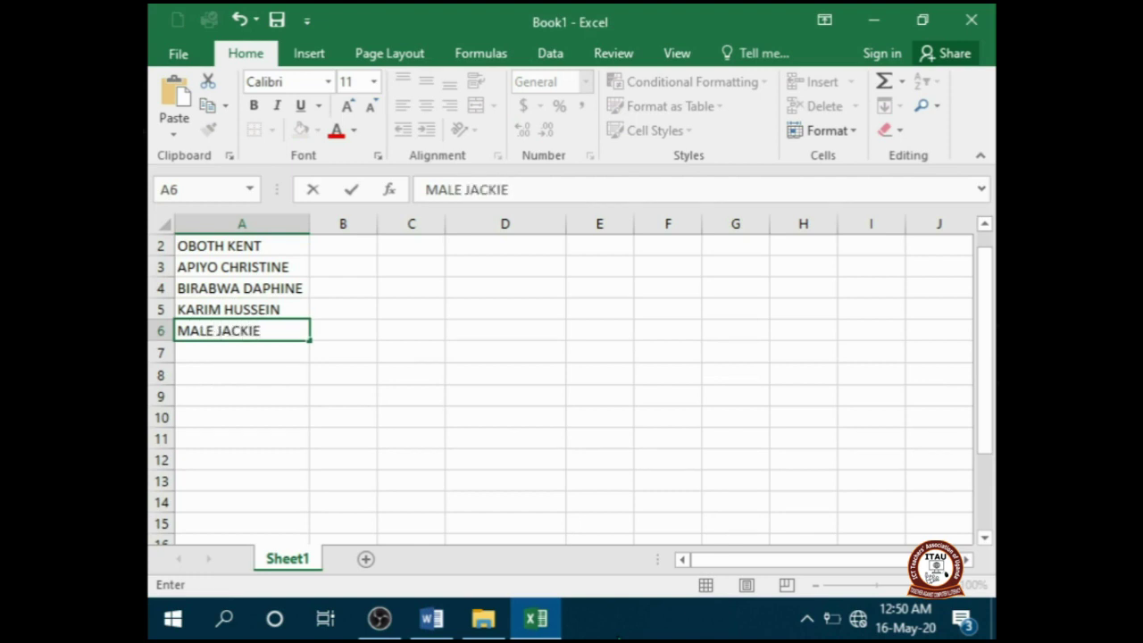
key(Return)
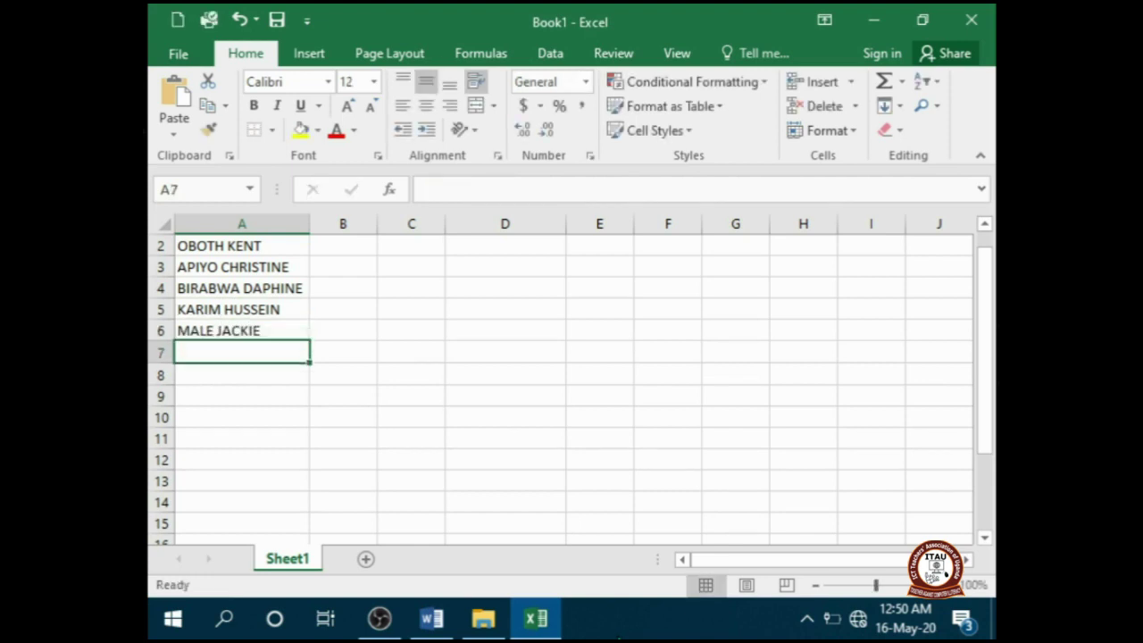
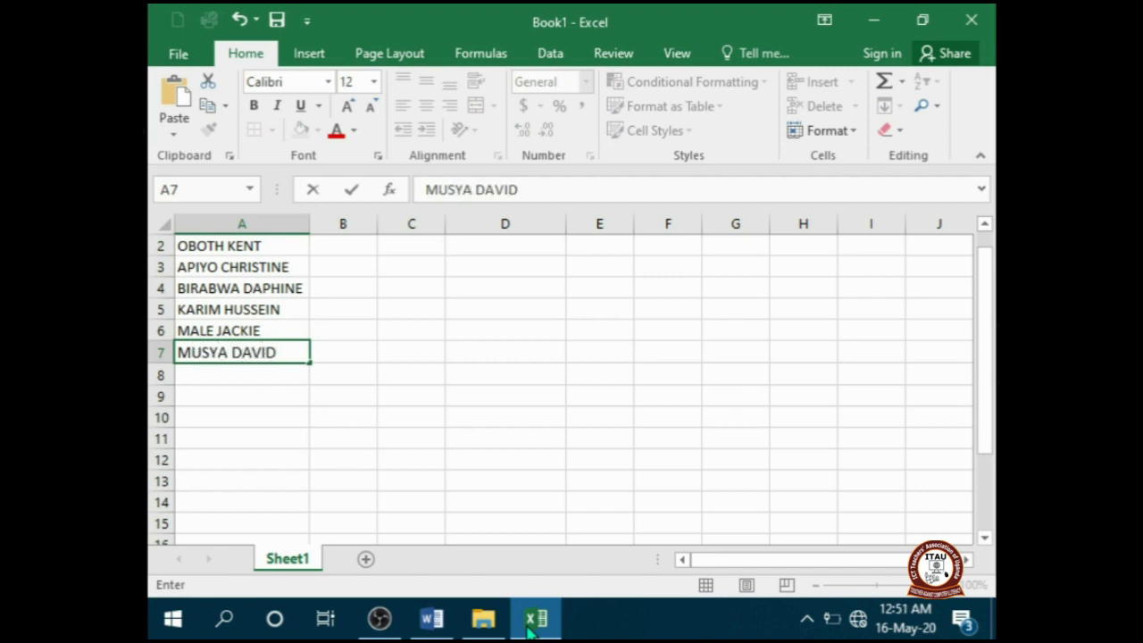
key(Return)
text(T)
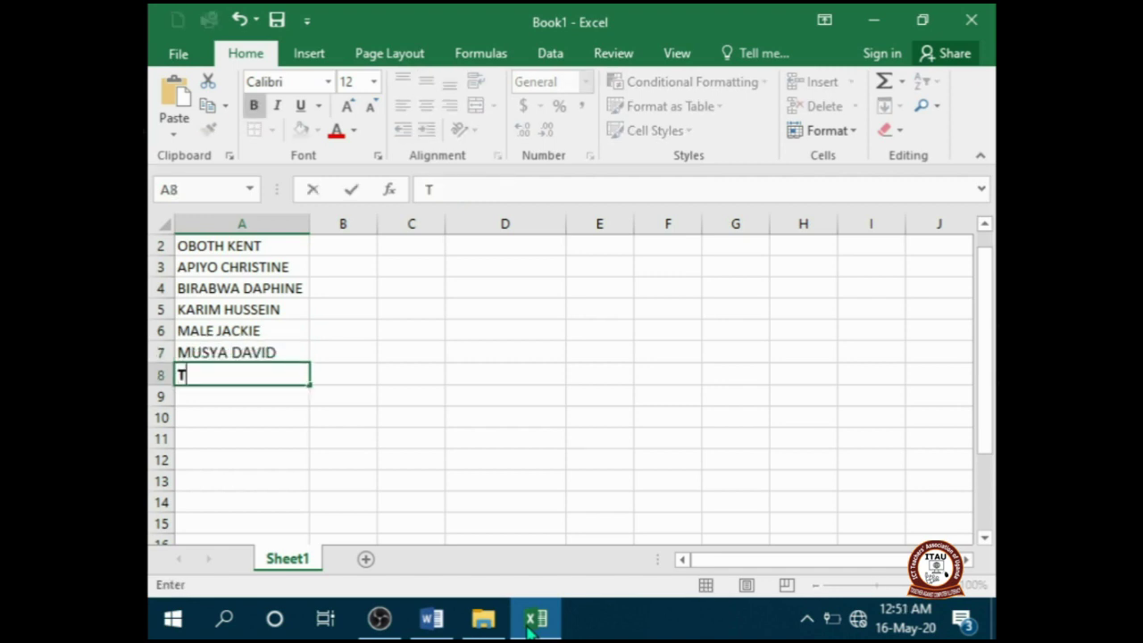
text(OTAL P)
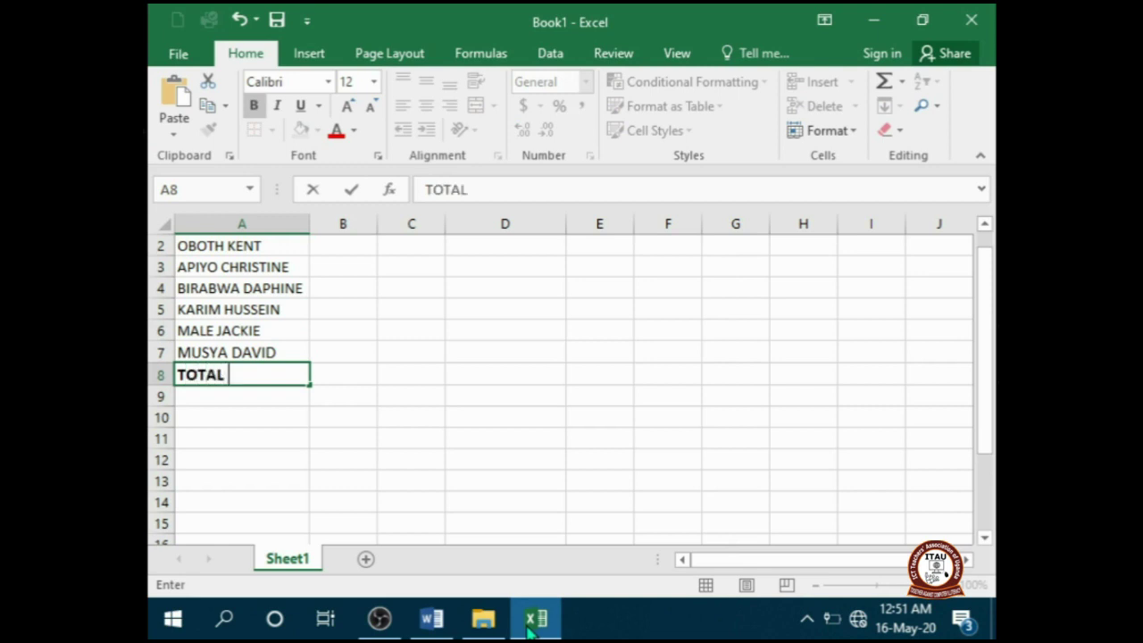
text(MENT)
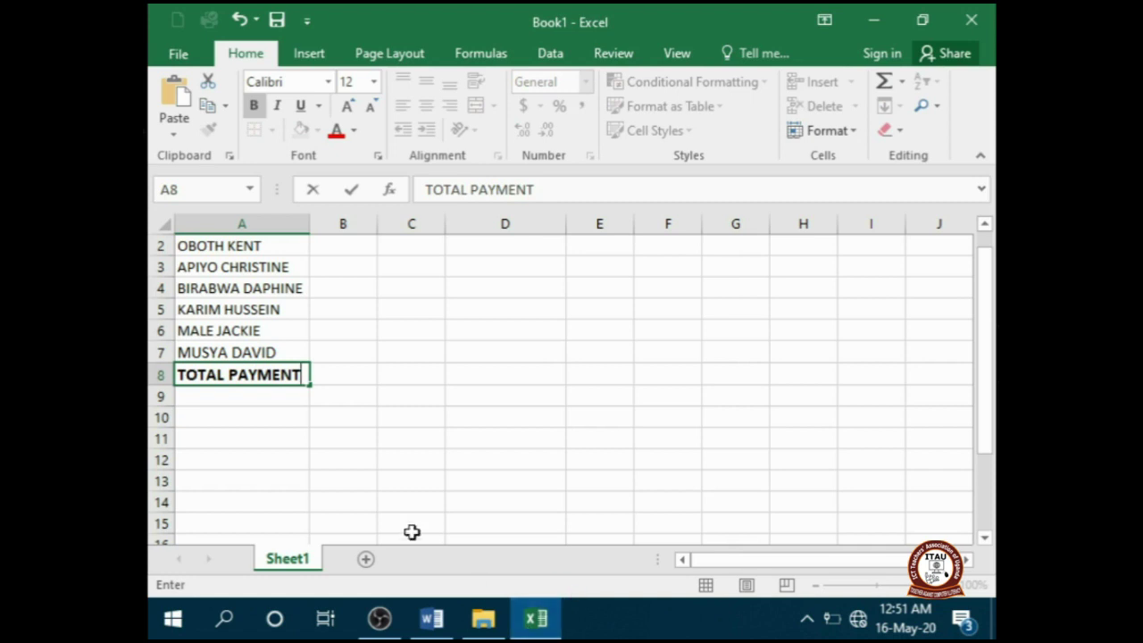
- Top-align the A1:H1 headings and bring the Word wages table back up
click(409, 420)
scroll(387, 395, up, 1)
click(384, 295)
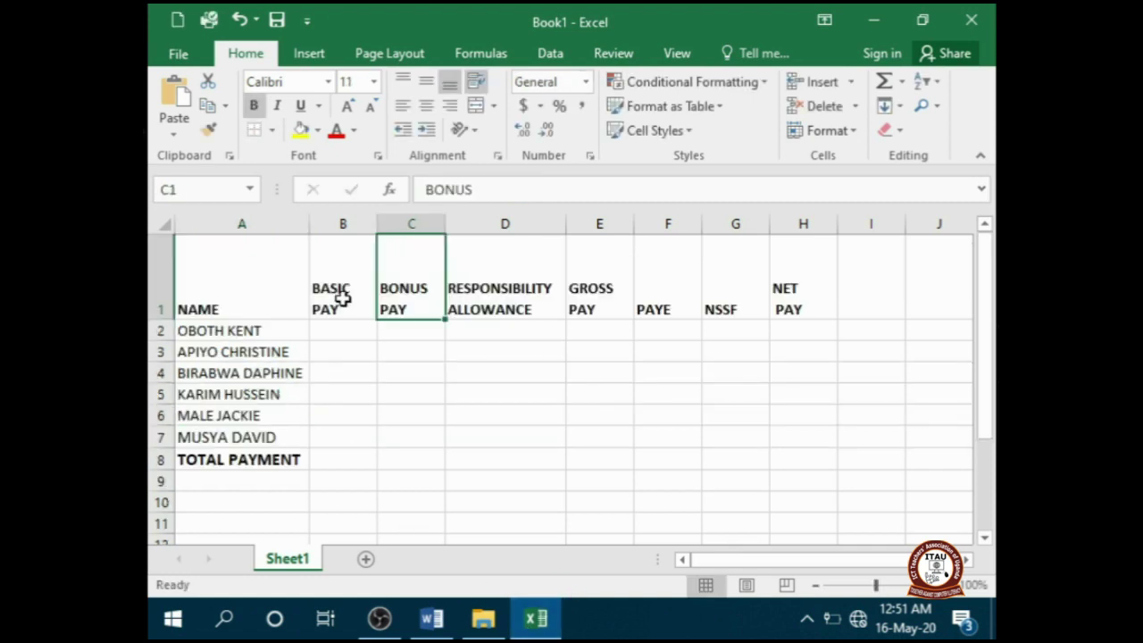
click(200, 282)
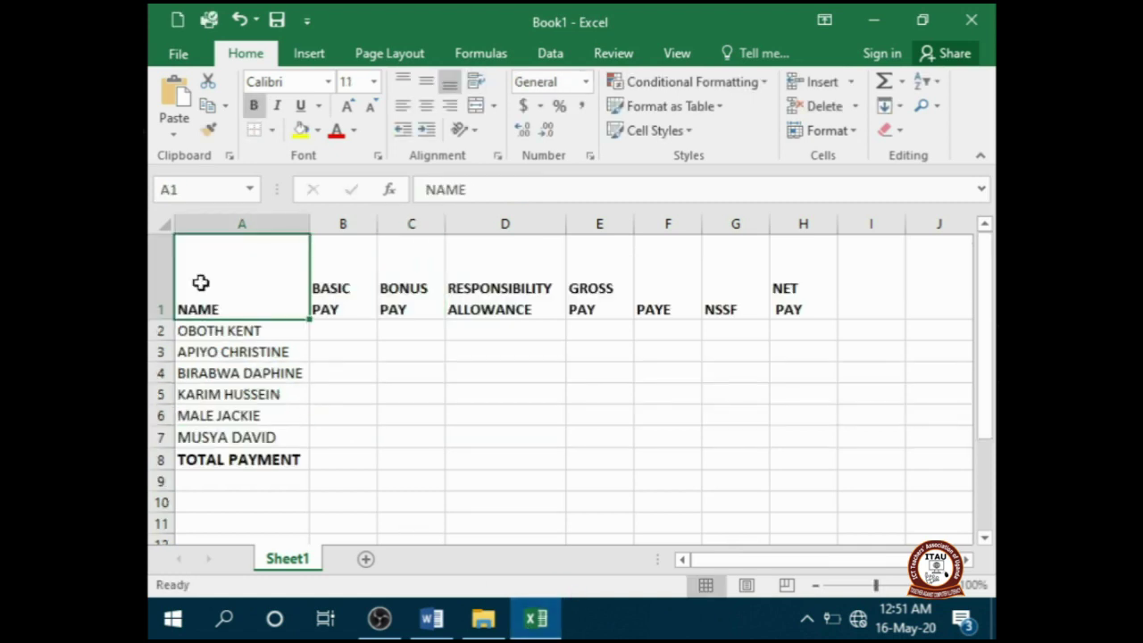
drag(200, 282, 797, 287)
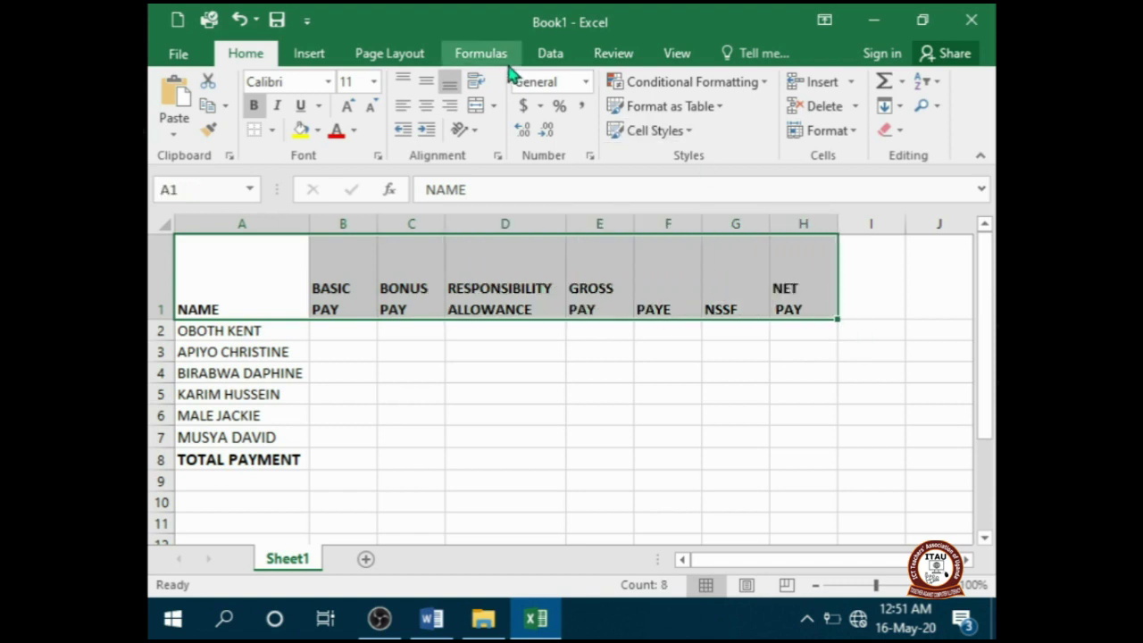
click(403, 82)
click(339, 288)
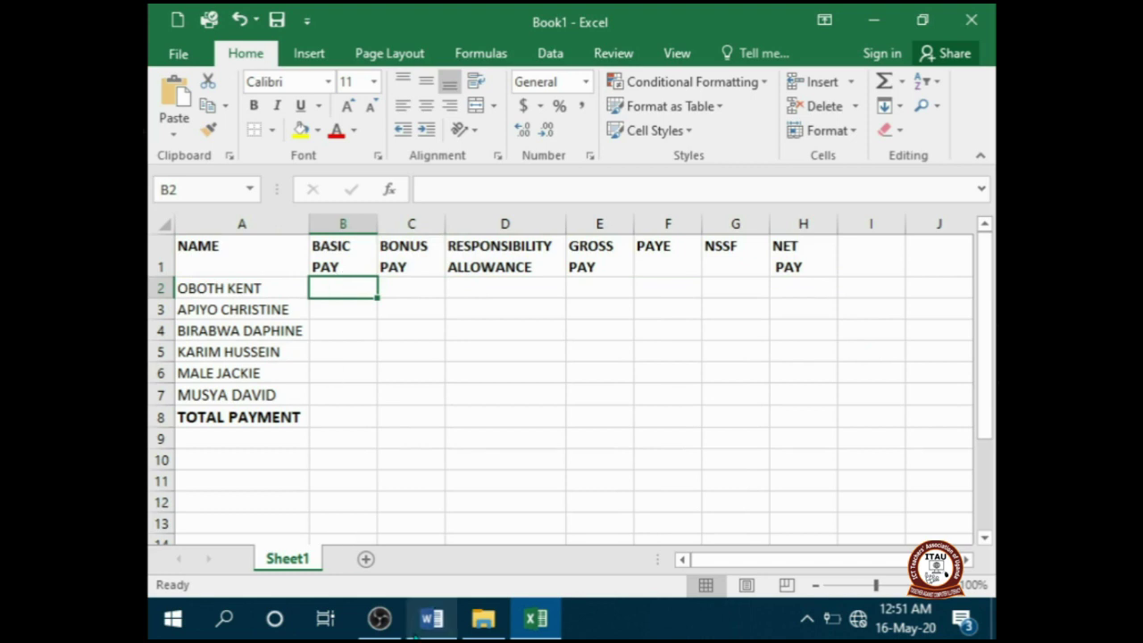
click(432, 619)
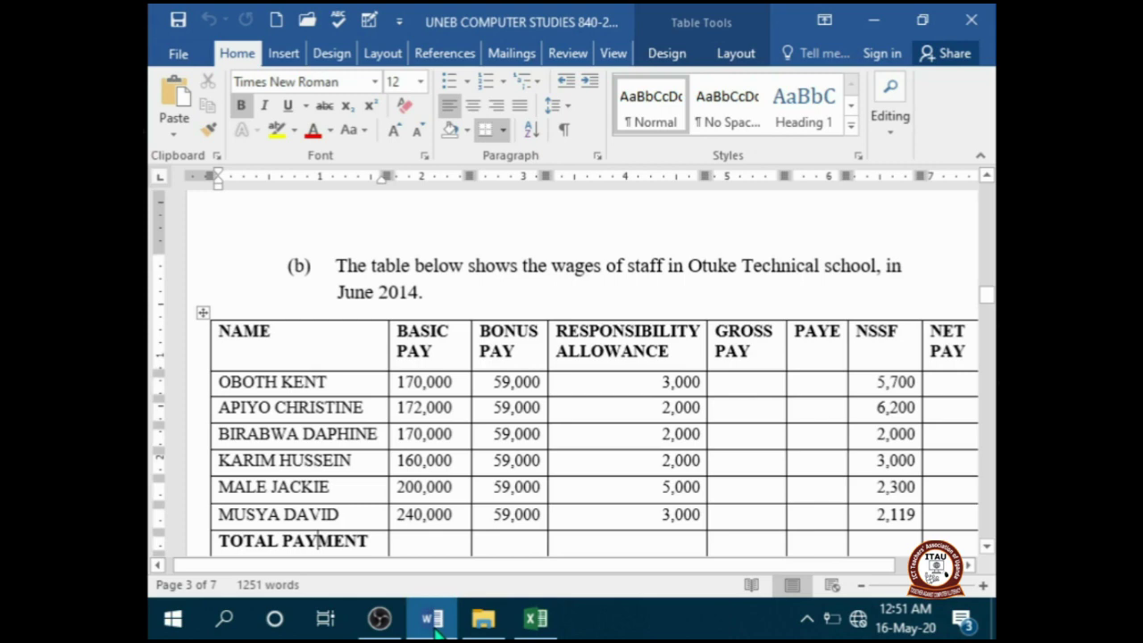
- Copy the BASIC PAY figures from the Word table into B2:B7
click(401, 382)
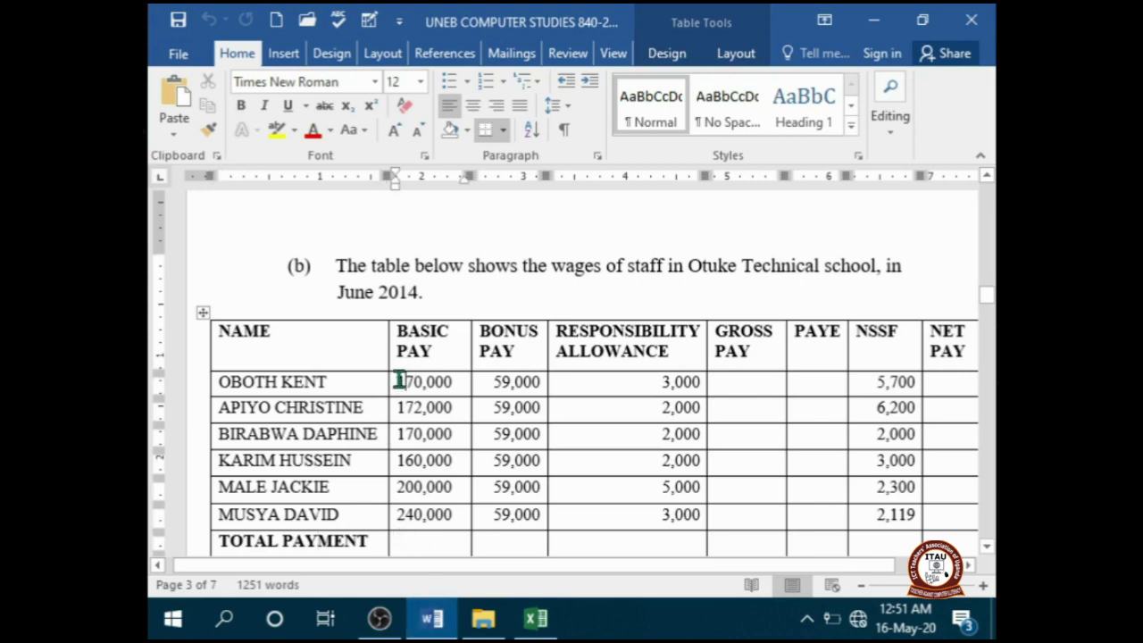
drag(399, 382, 437, 523)
key(ctrl+c)
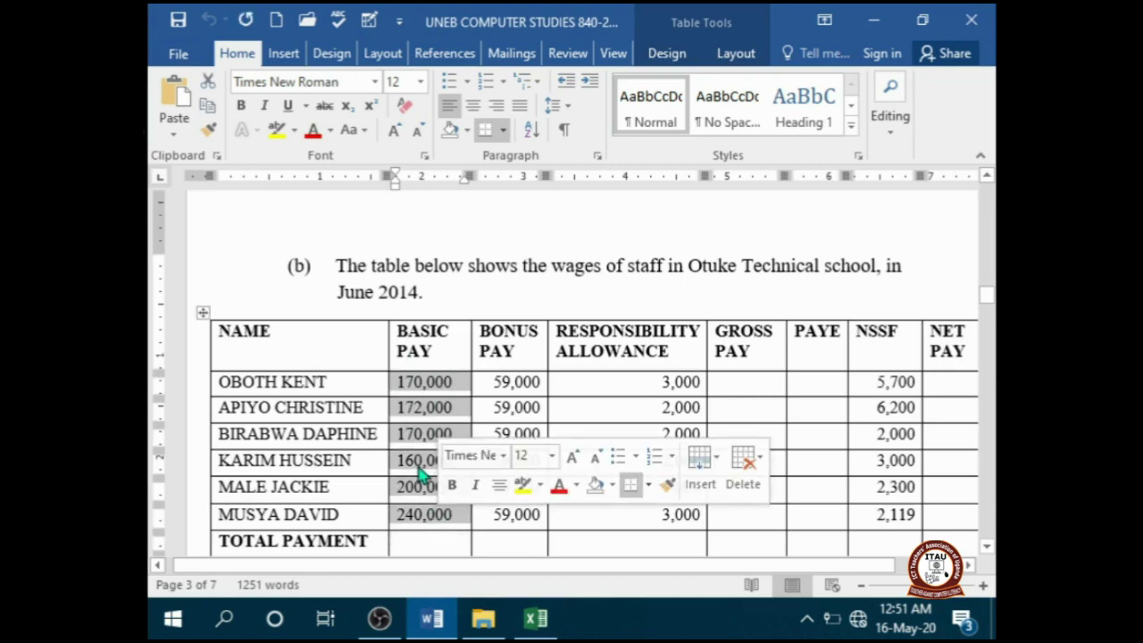
key(alt+Tab)
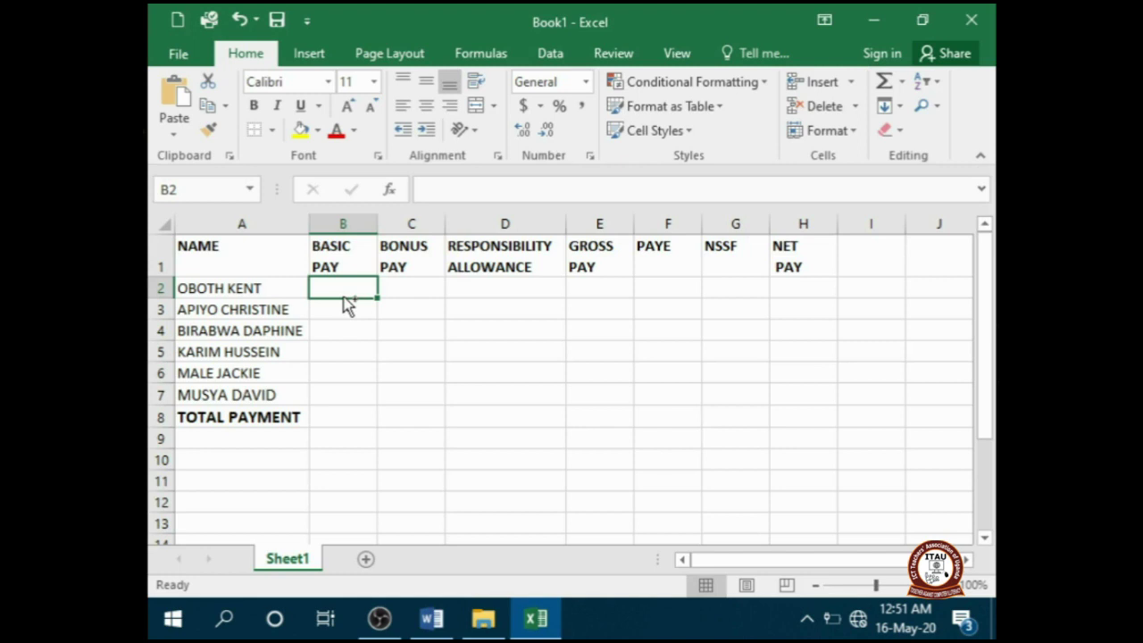
key(ctrl+v)
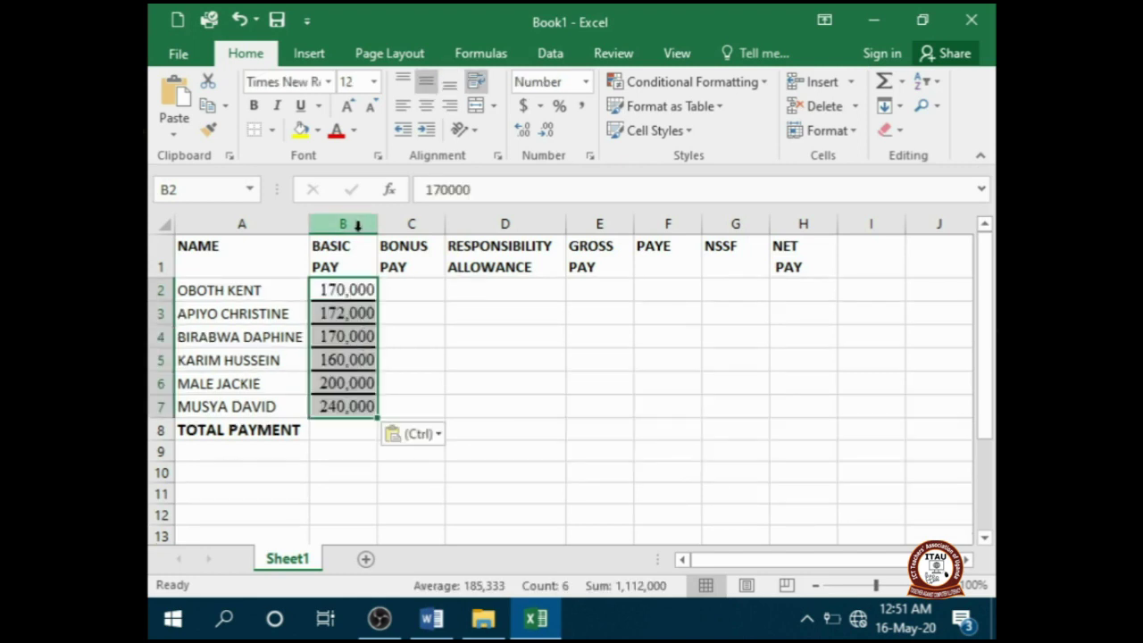
click(255, 130)
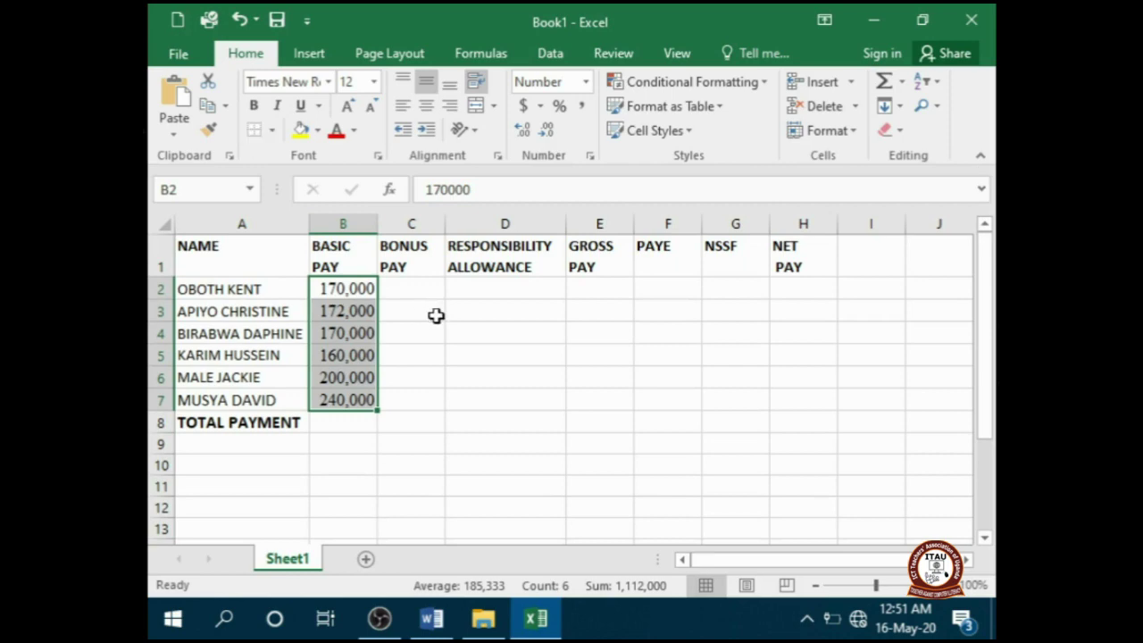
click(444, 359)
- Copy the BONUS PAY figures from the Word table into C2:C7
key(alt+Tab)
drag(506, 382, 517, 522)
key(ctrl+c)
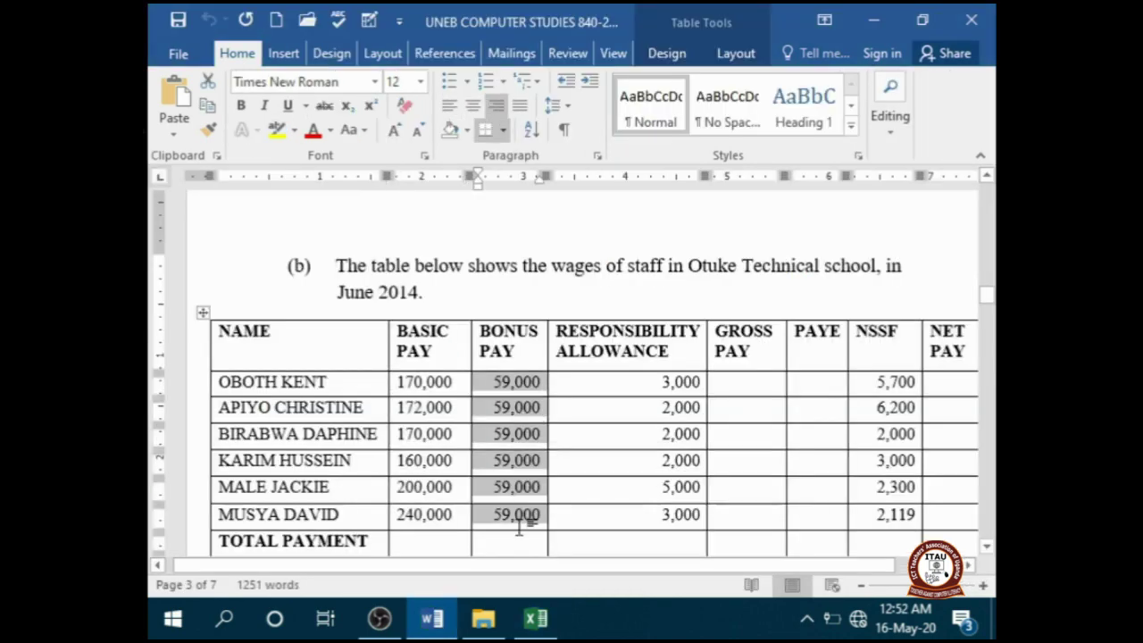
click(536, 618)
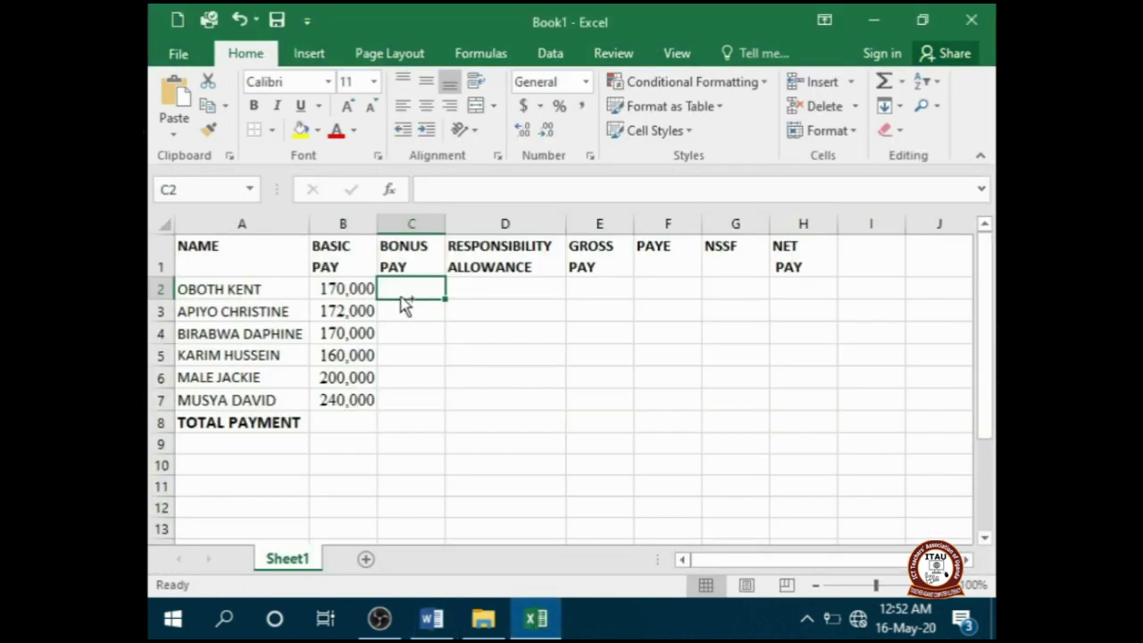
key(ctrl+v)
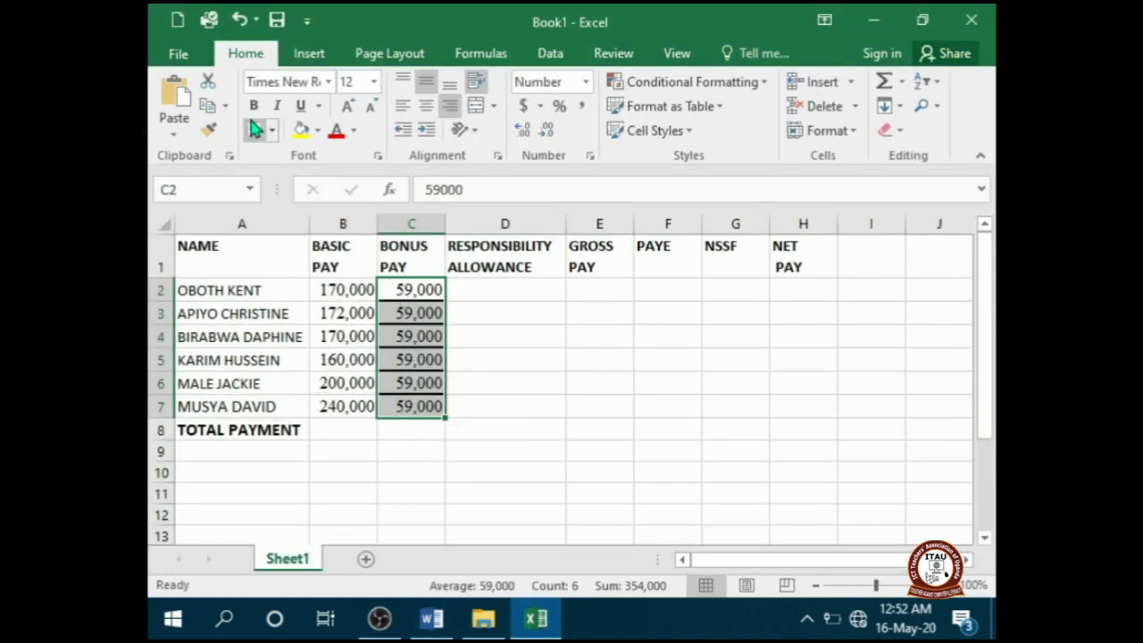
click(466, 291)
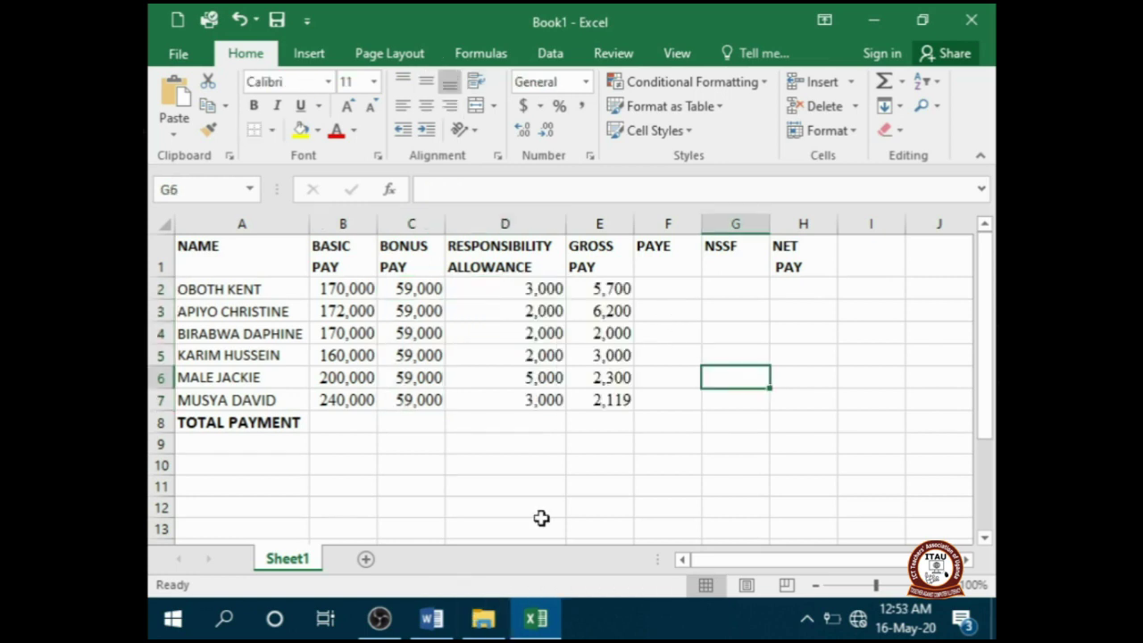
click(432, 622)
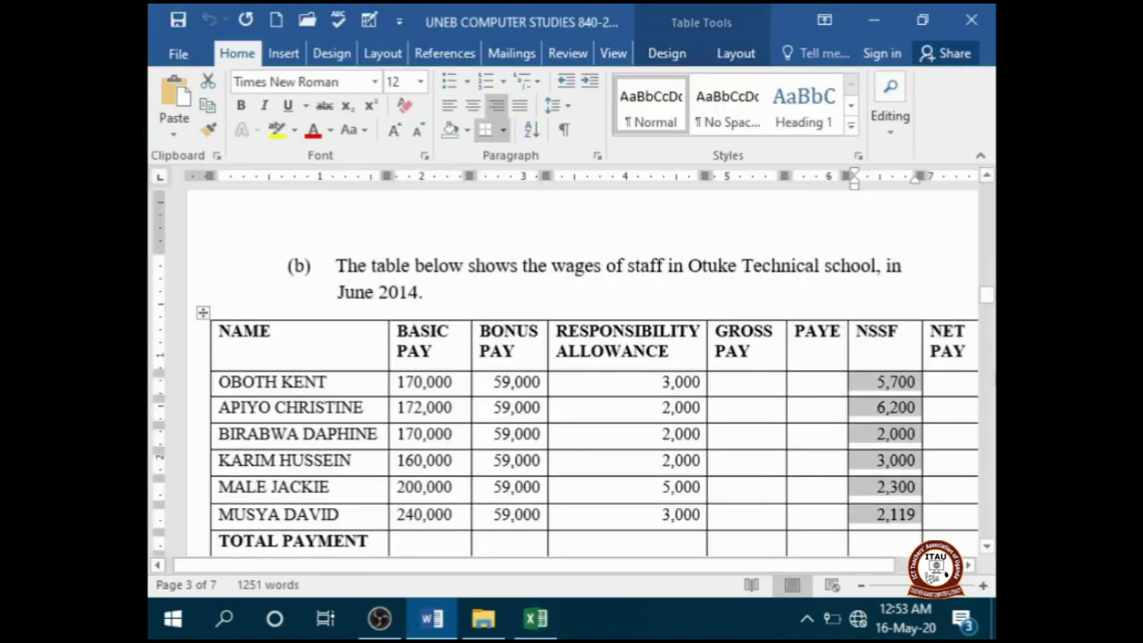
drag(987, 303, 989, 317)
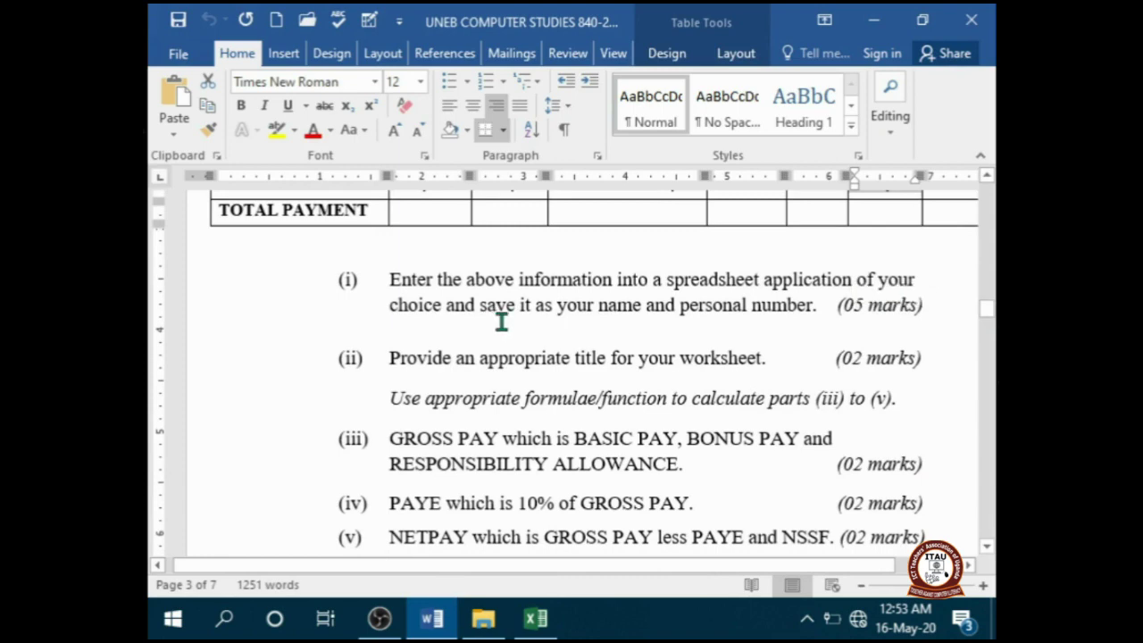
click(535, 625)
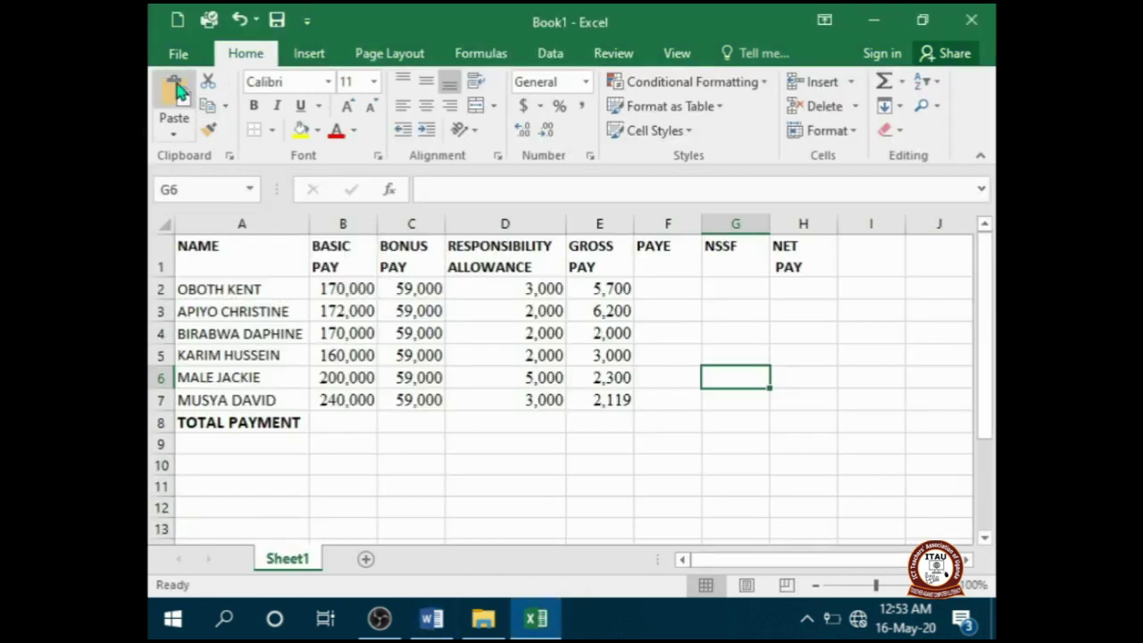
- Save the workbook to the Desktop as 'DORAH 2'
click(178, 53)
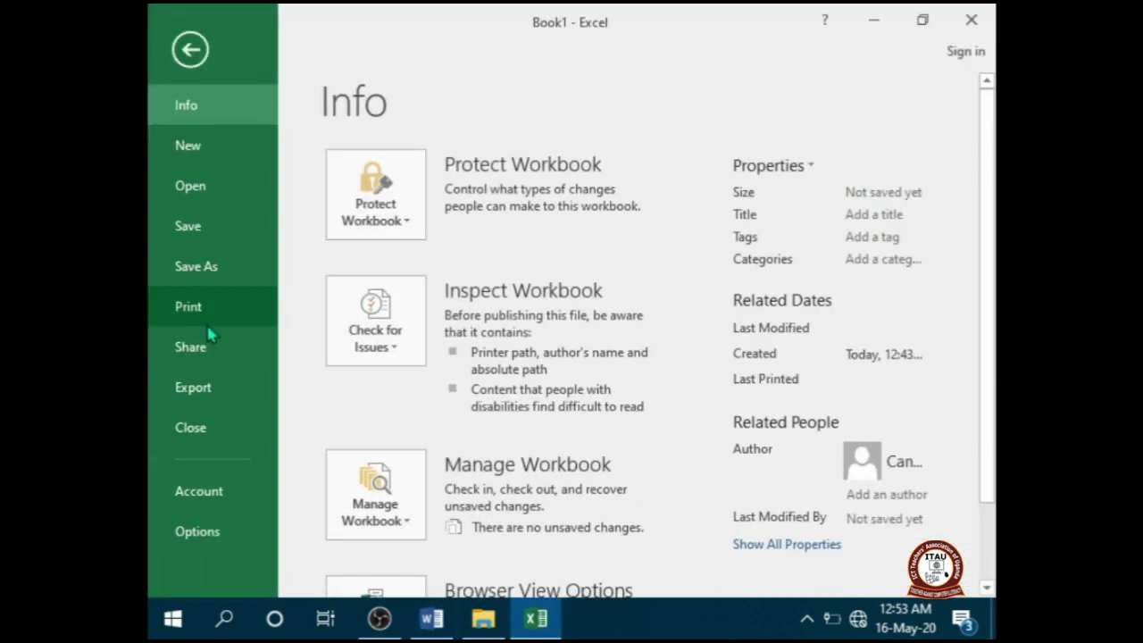
click(194, 267)
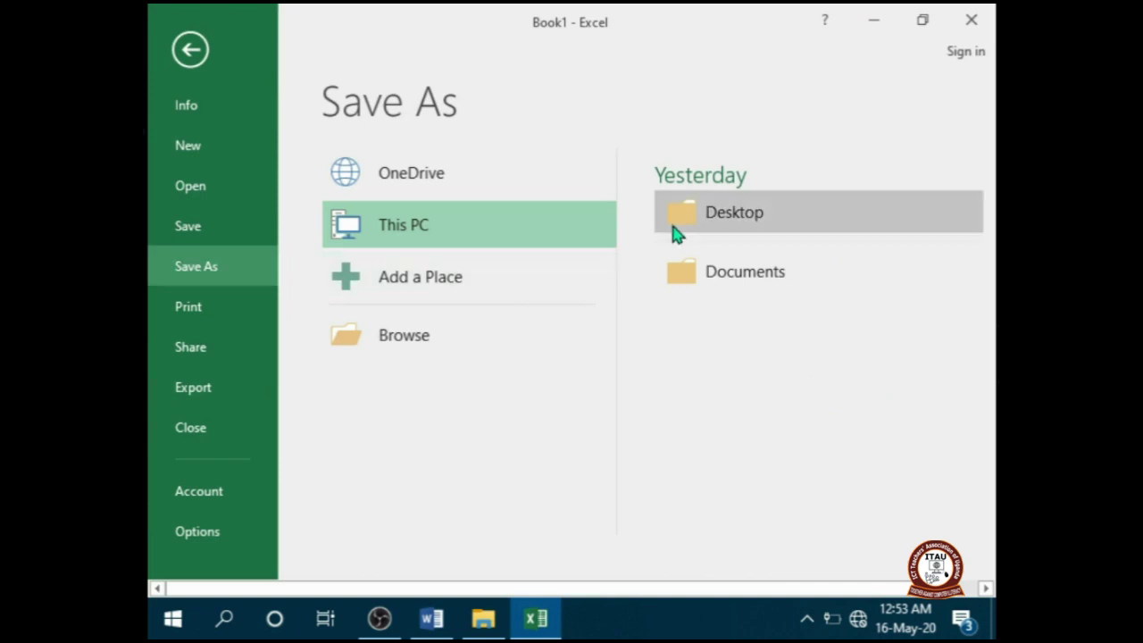
click(711, 215)
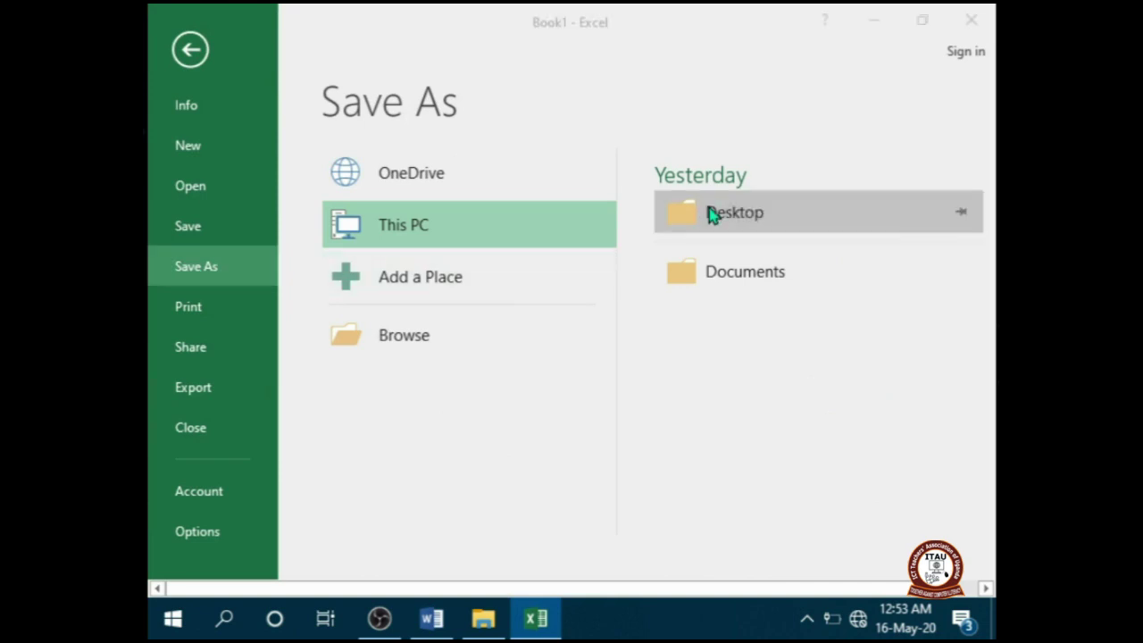
text(DORAH )
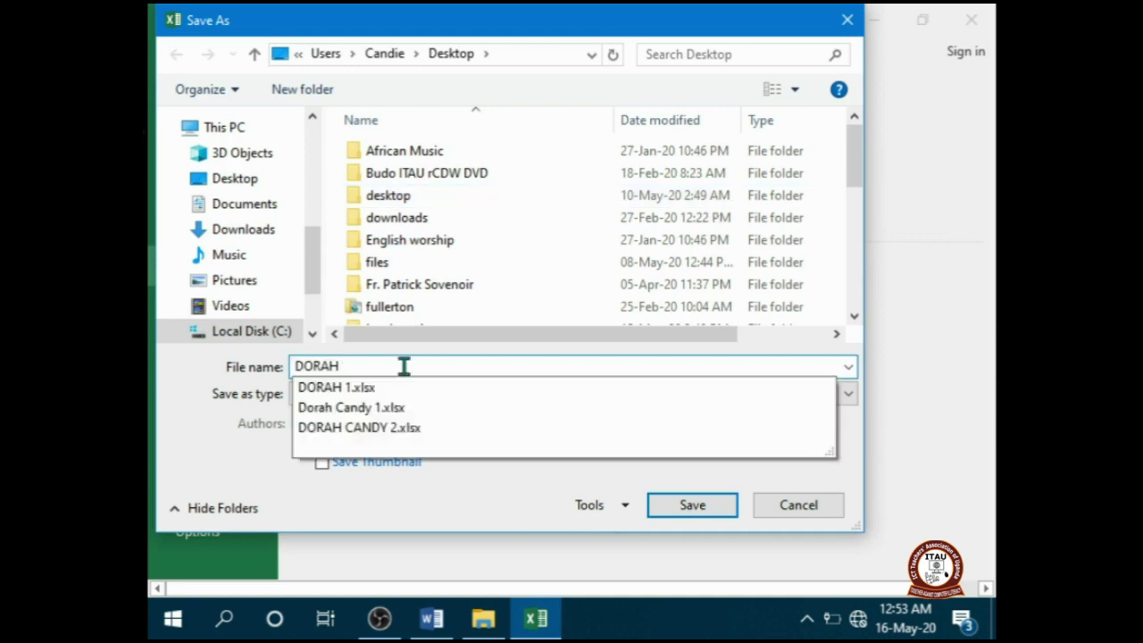
text(2)
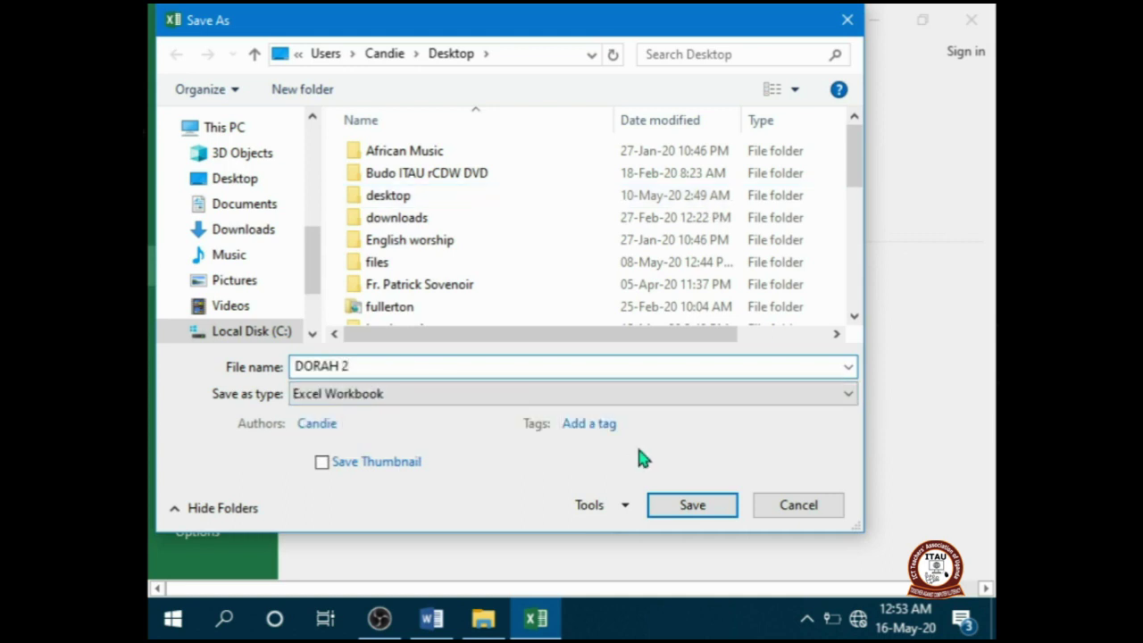
click(674, 505)
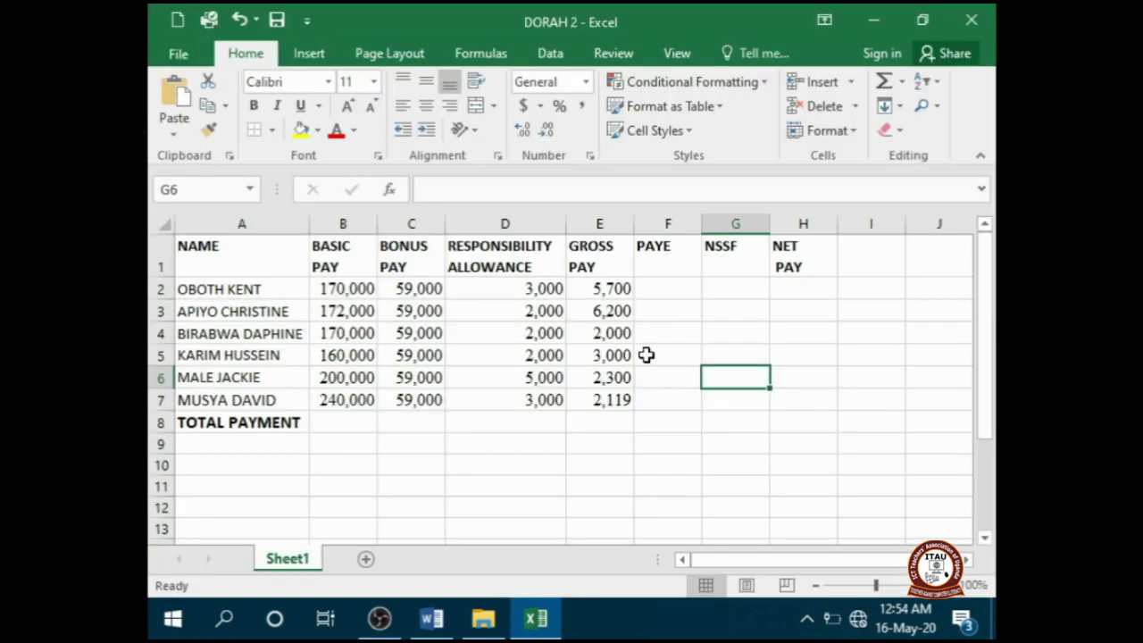
- Insert a blank row above the column headings for a worksheet title
key(alt+Tab)
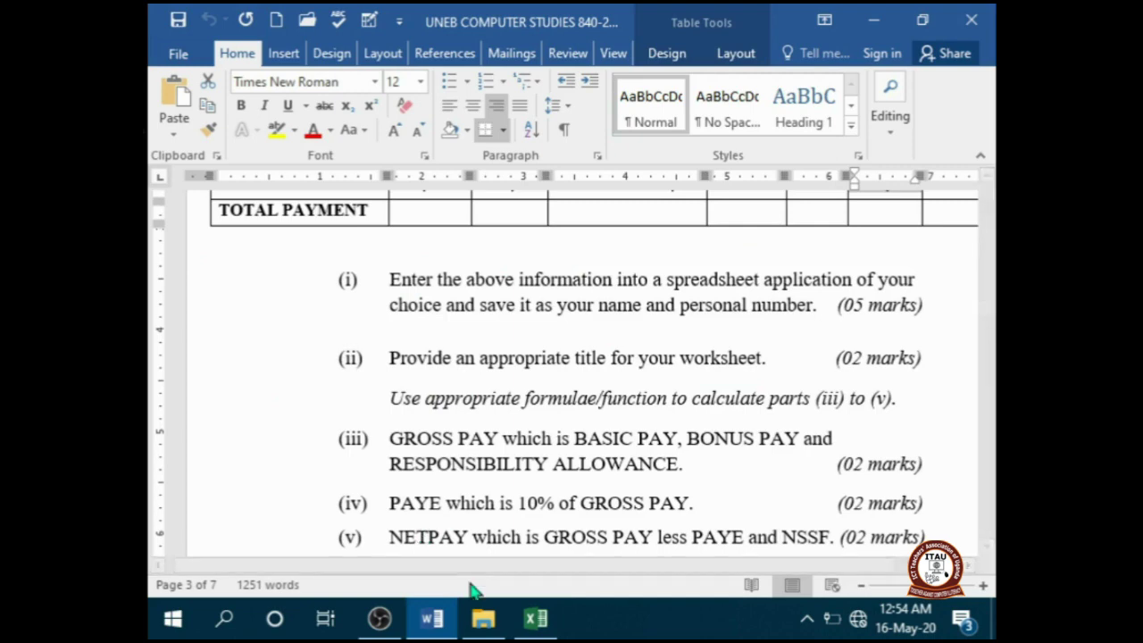
click(535, 618)
click(199, 256)
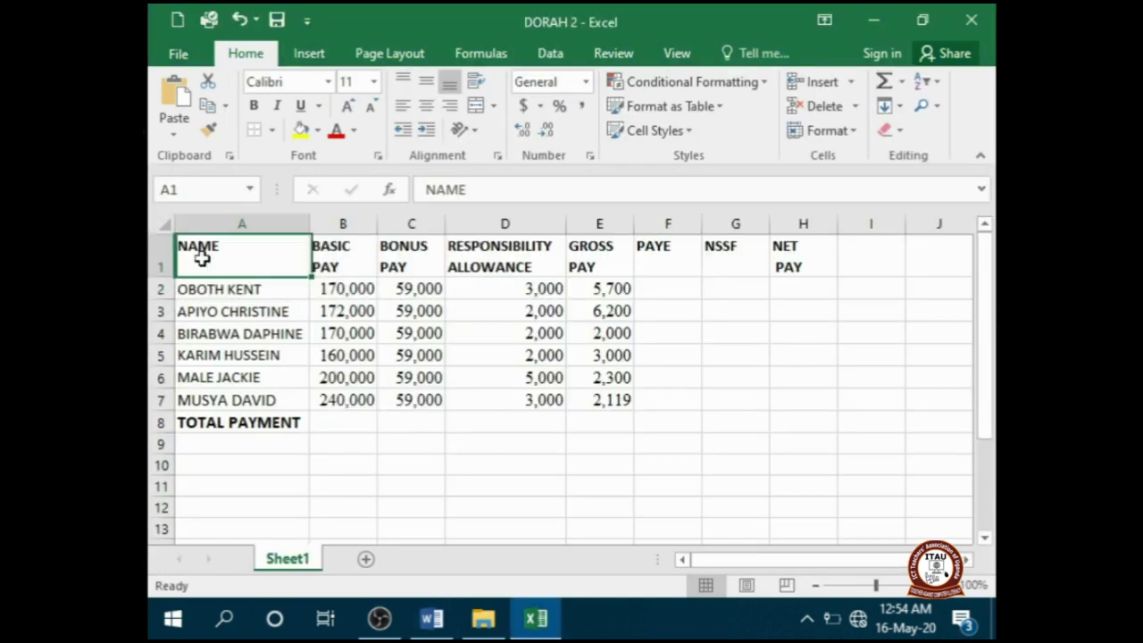
click(160, 247)
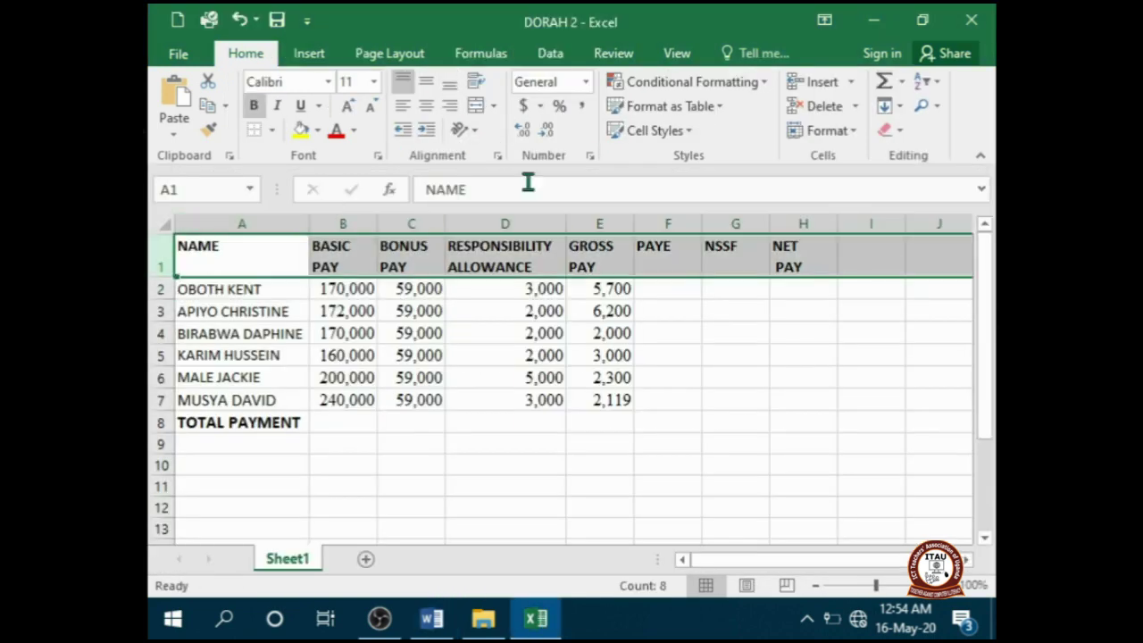
click(808, 82)
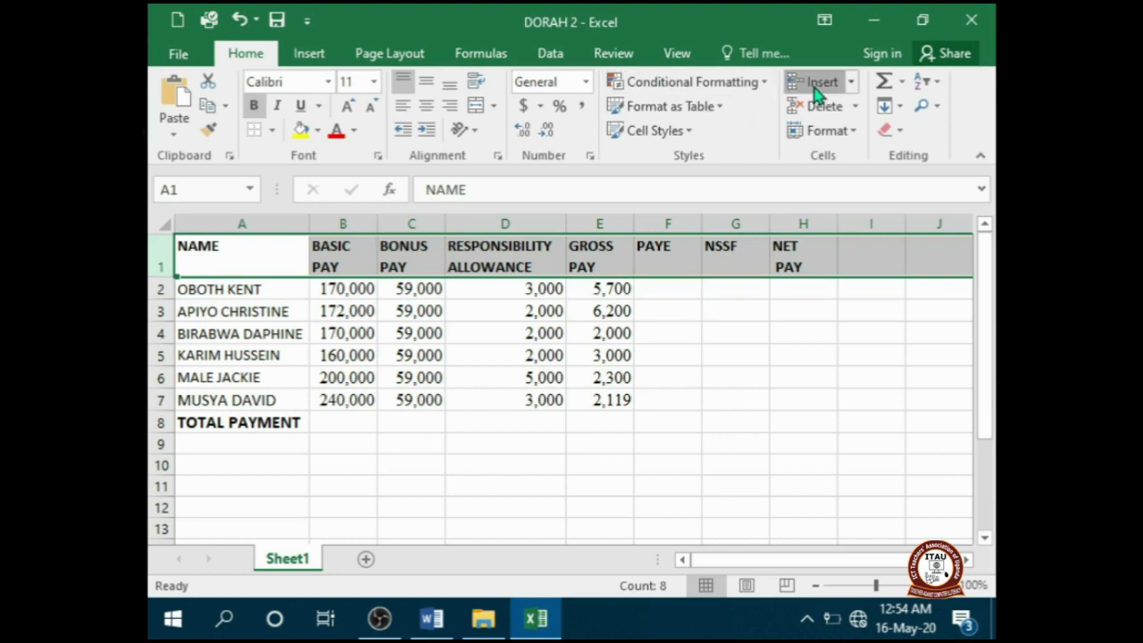
click(320, 298)
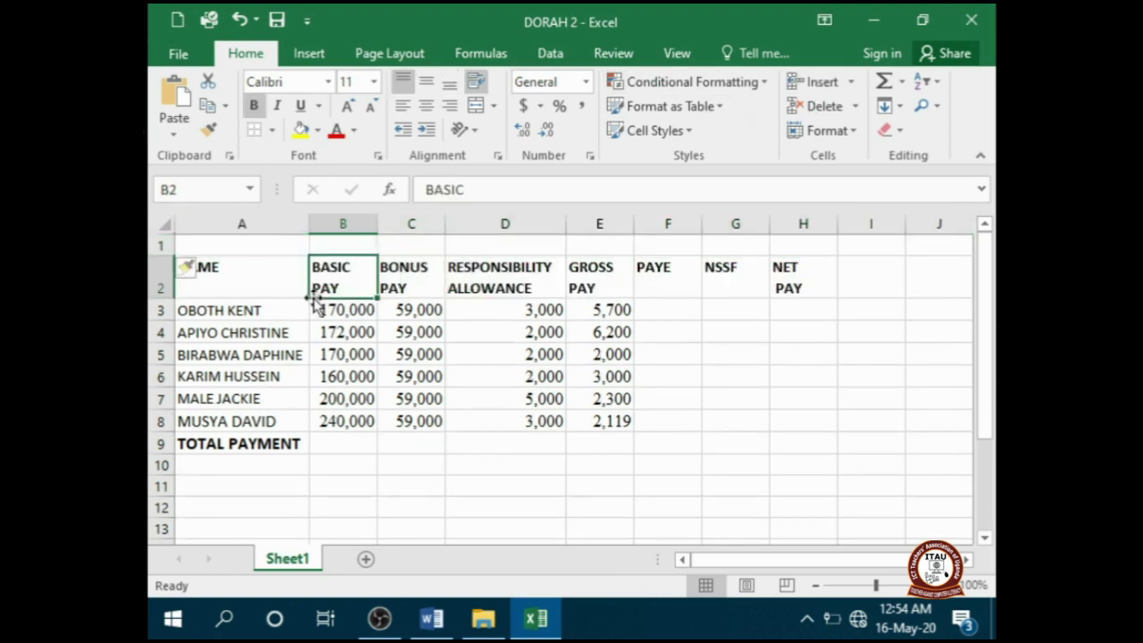
- Merge and centre A1:H1 with the bold title 'OTUKE'
drag(243, 247, 786, 239)
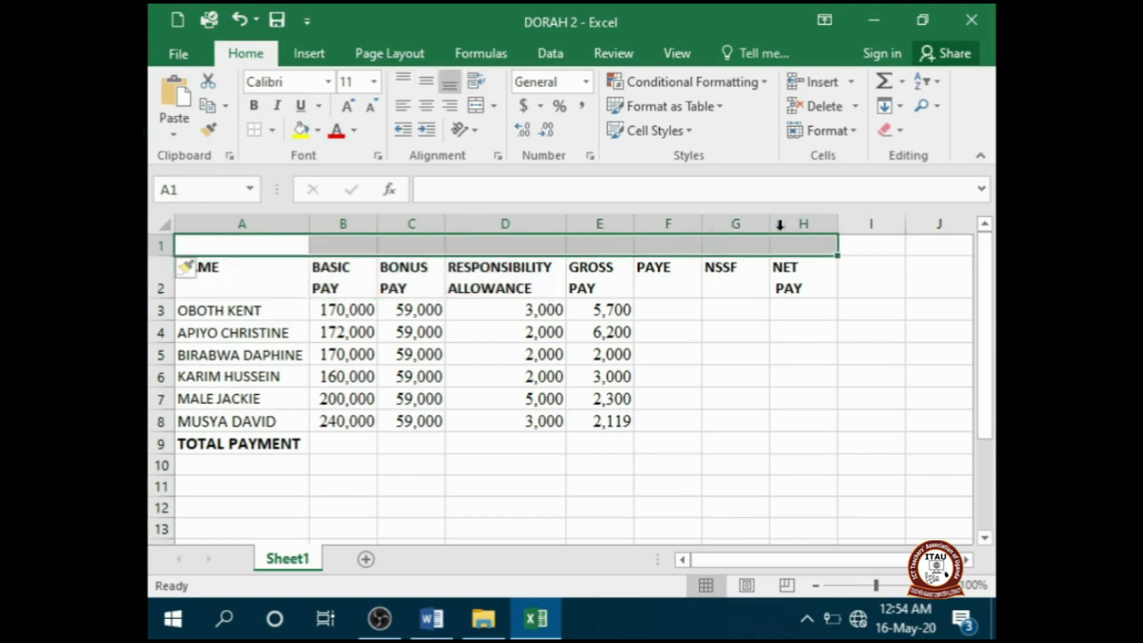
click(478, 106)
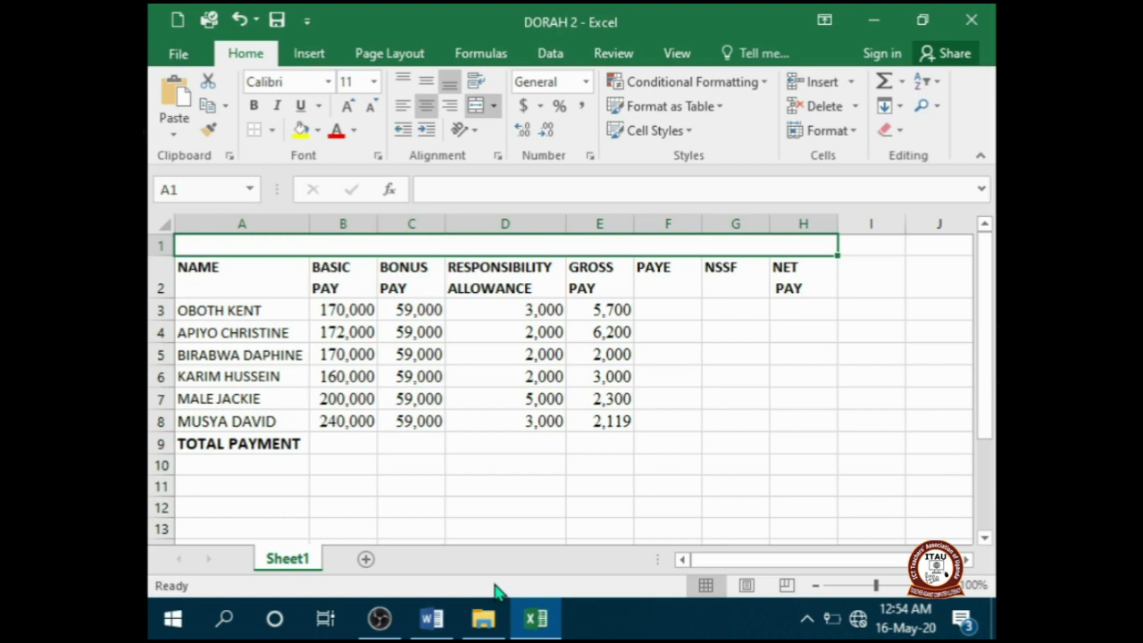
text(OTUKE)
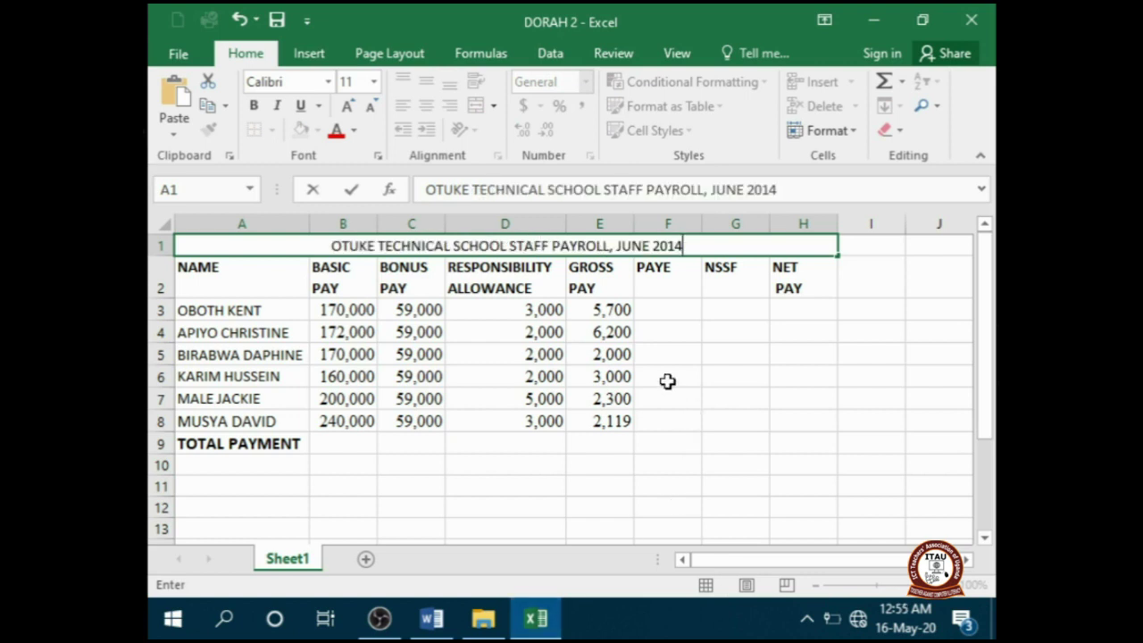
click(691, 401)
click(444, 246)
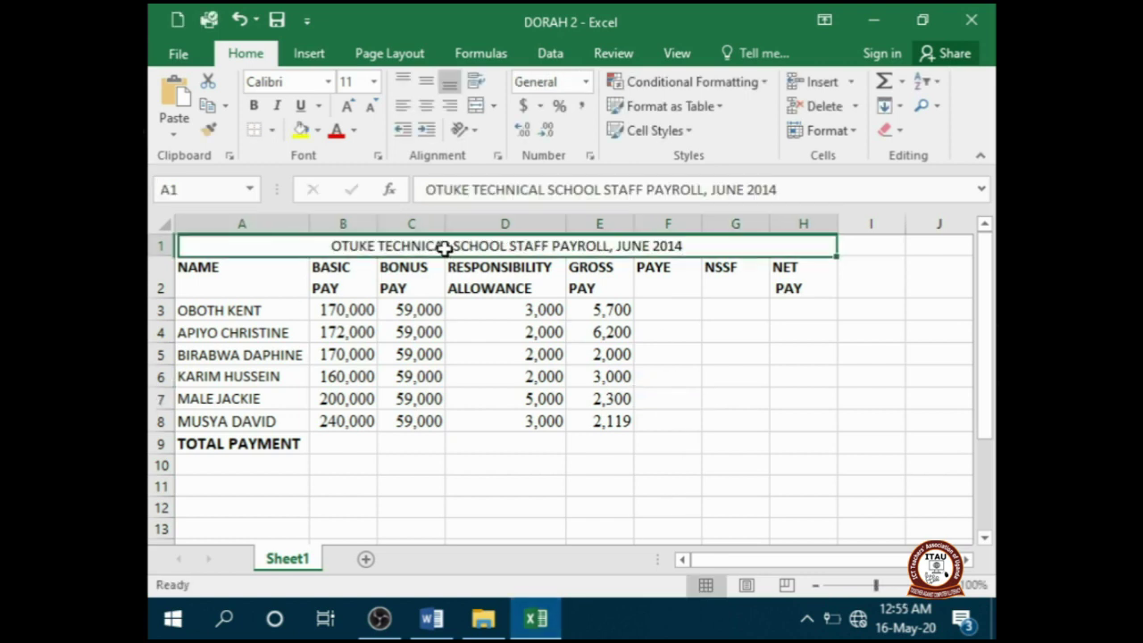
click(256, 111)
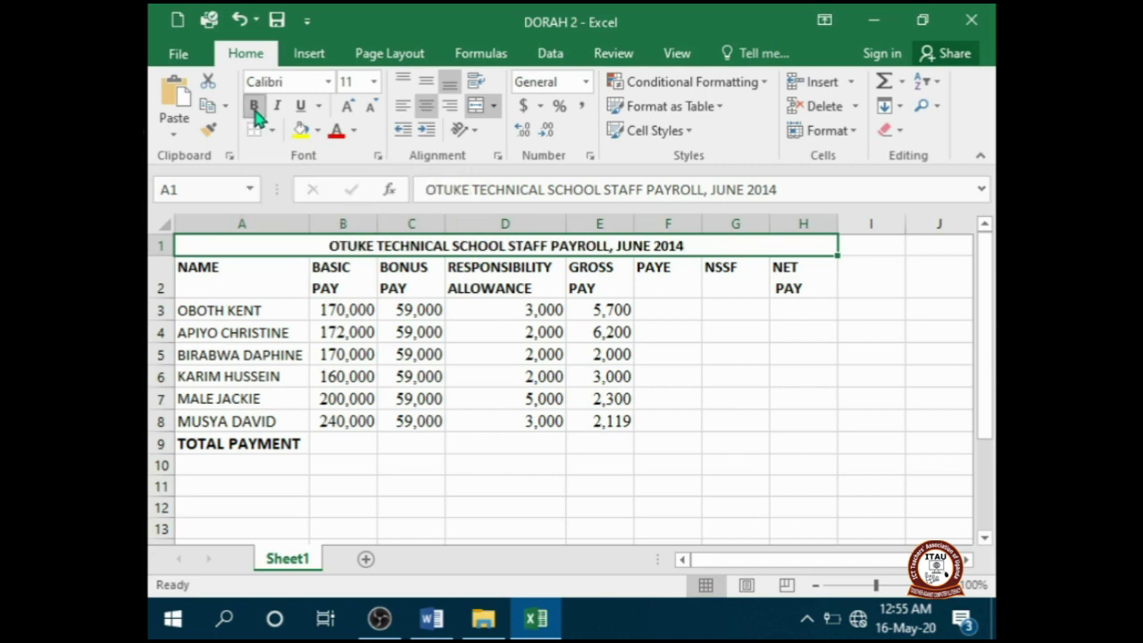
click(435, 630)
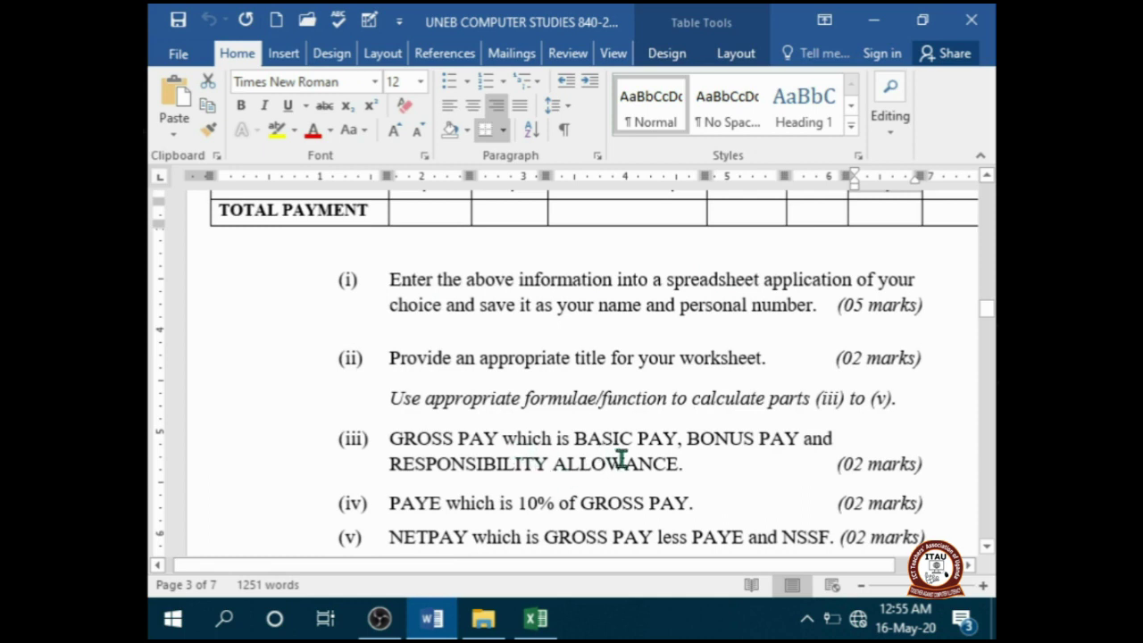
- Compute GROSS PAY with SUM(B3:D3) in E3 and fill it down to E8
click(532, 625)
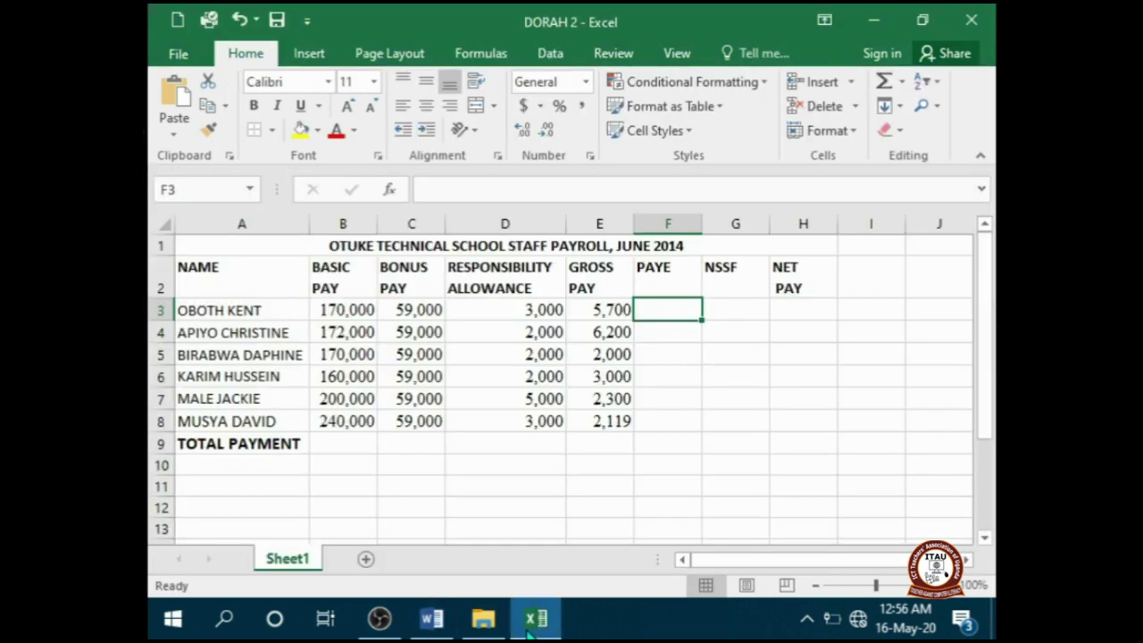
click(390, 190)
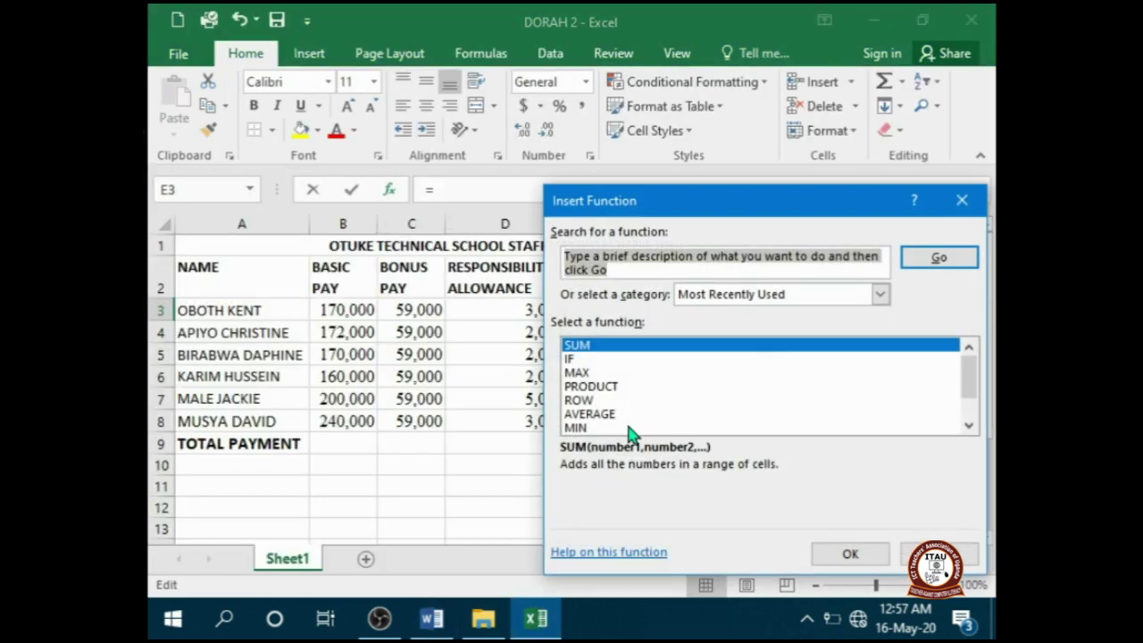
click(843, 553)
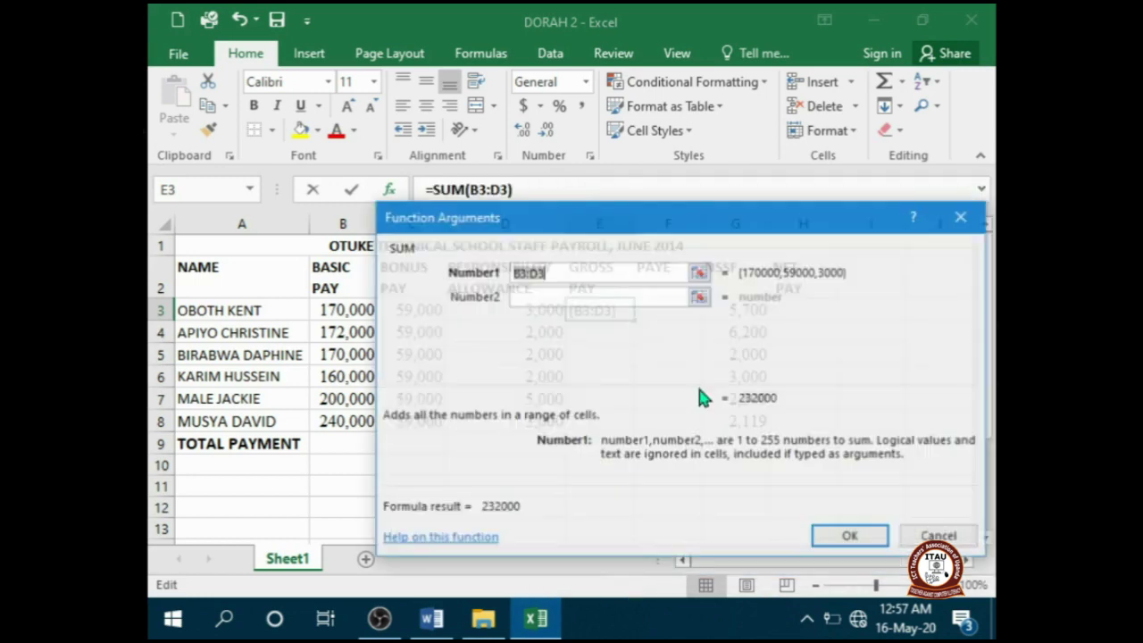
drag(535, 231, 523, 412)
drag(339, 310, 508, 304)
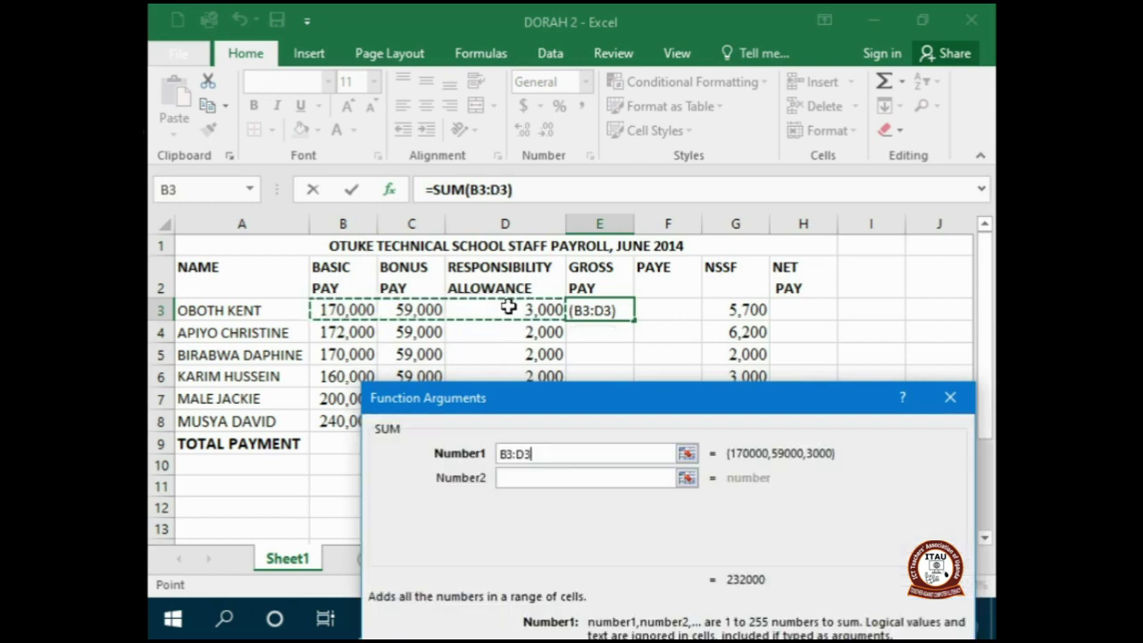
drag(739, 401, 686, 289)
click(816, 581)
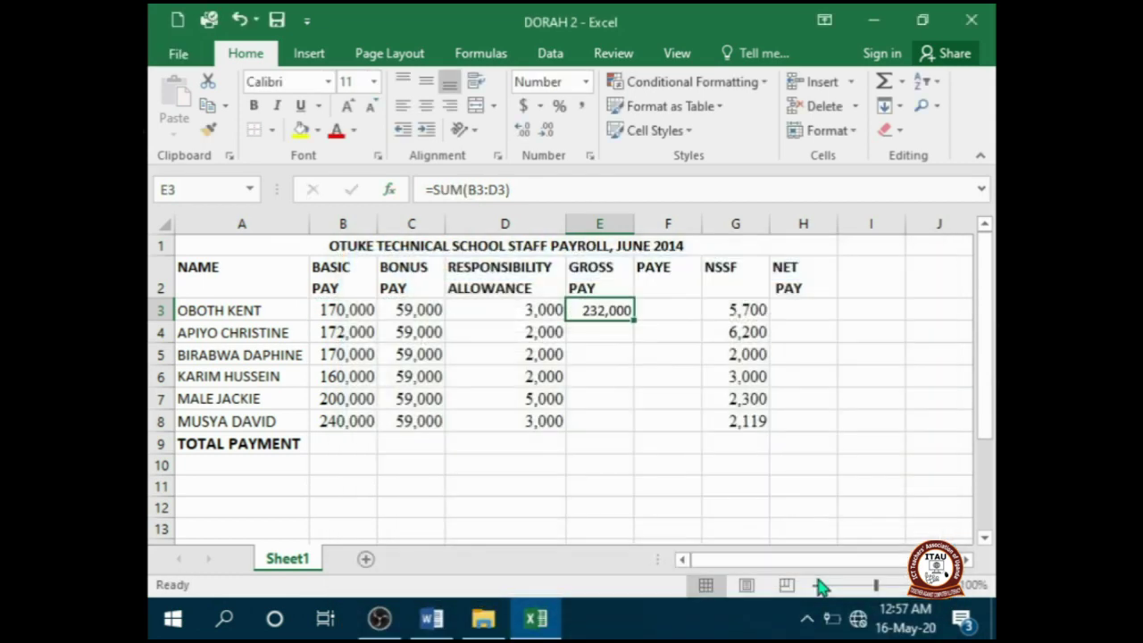
drag(634, 316, 636, 424)
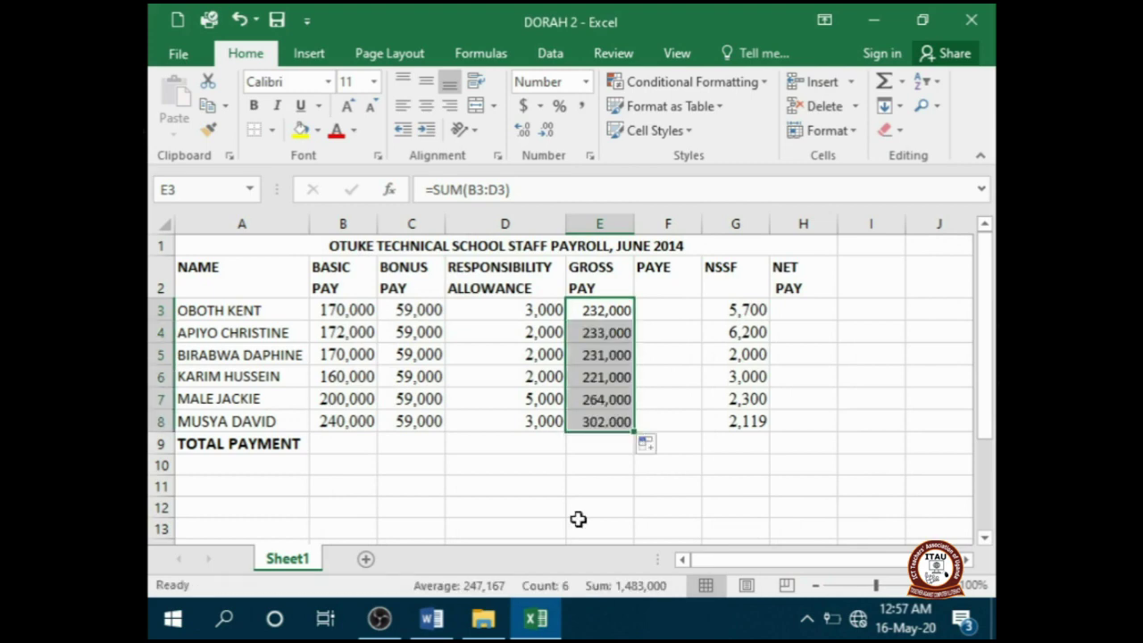
click(444, 627)
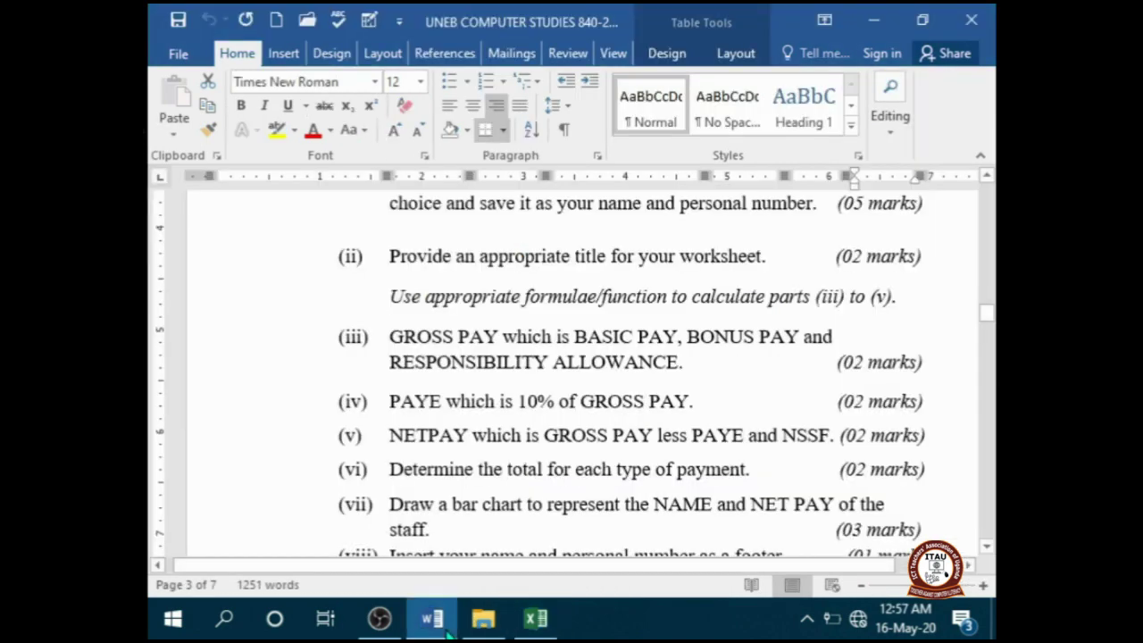
- Enter PAYE as =10%*E3 in F3, fill it down to F8, then return to the Word questions
click(536, 620)
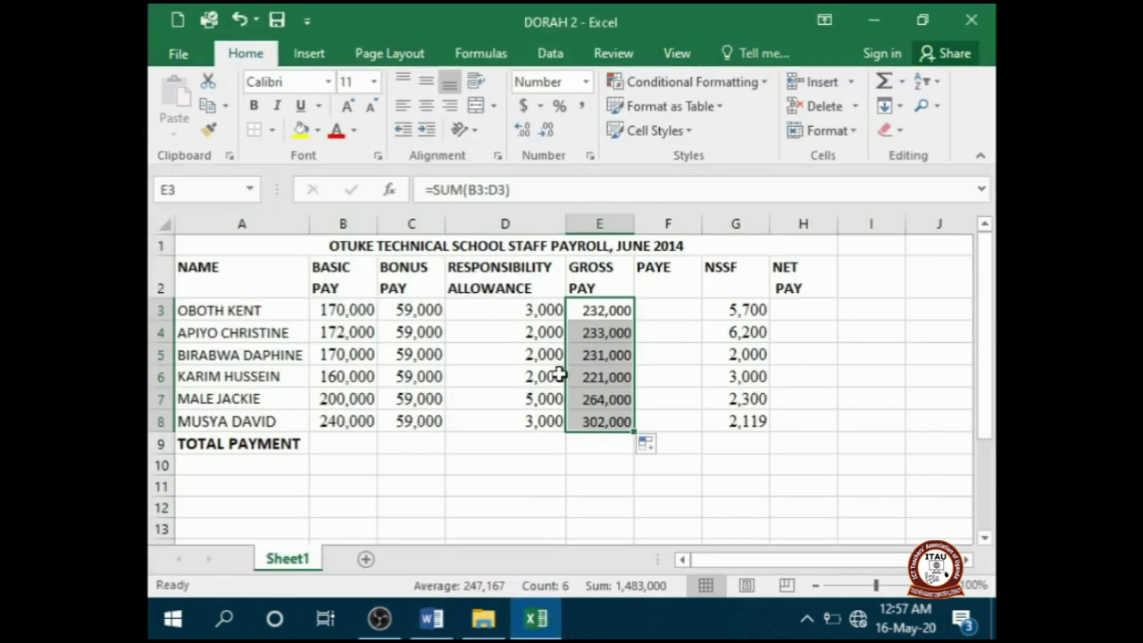
click(665, 310)
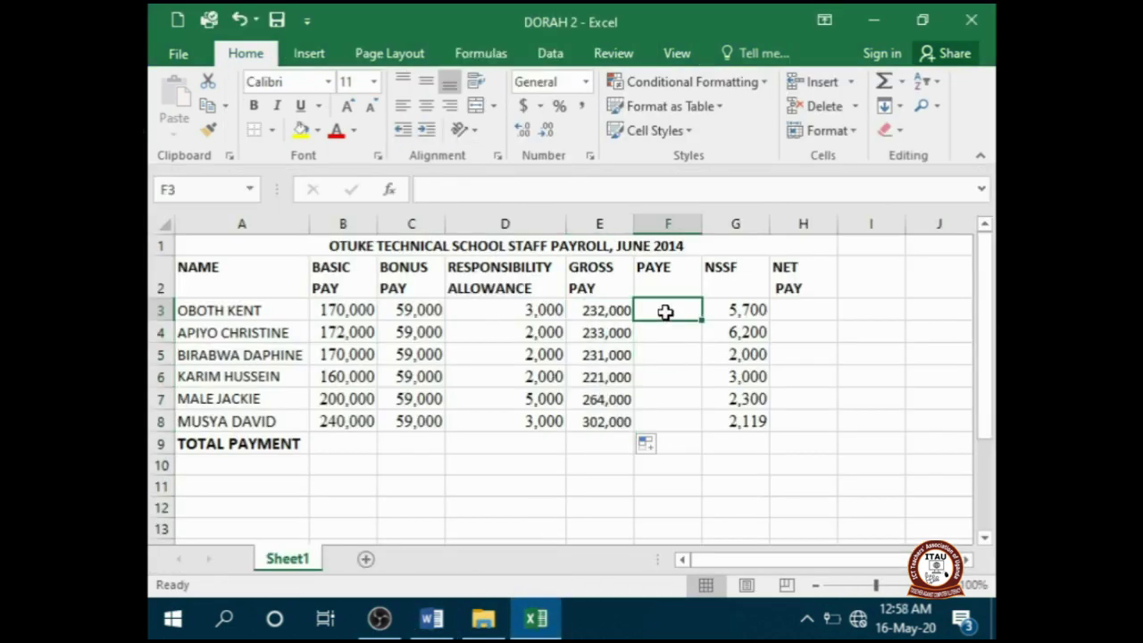
text(=)
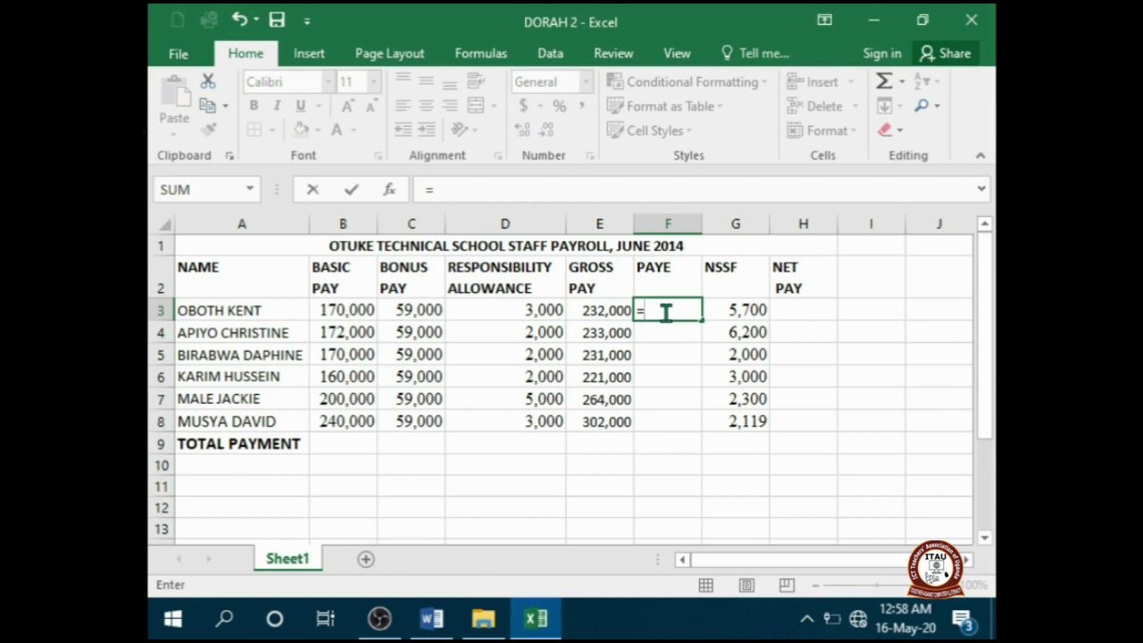
text(10%)
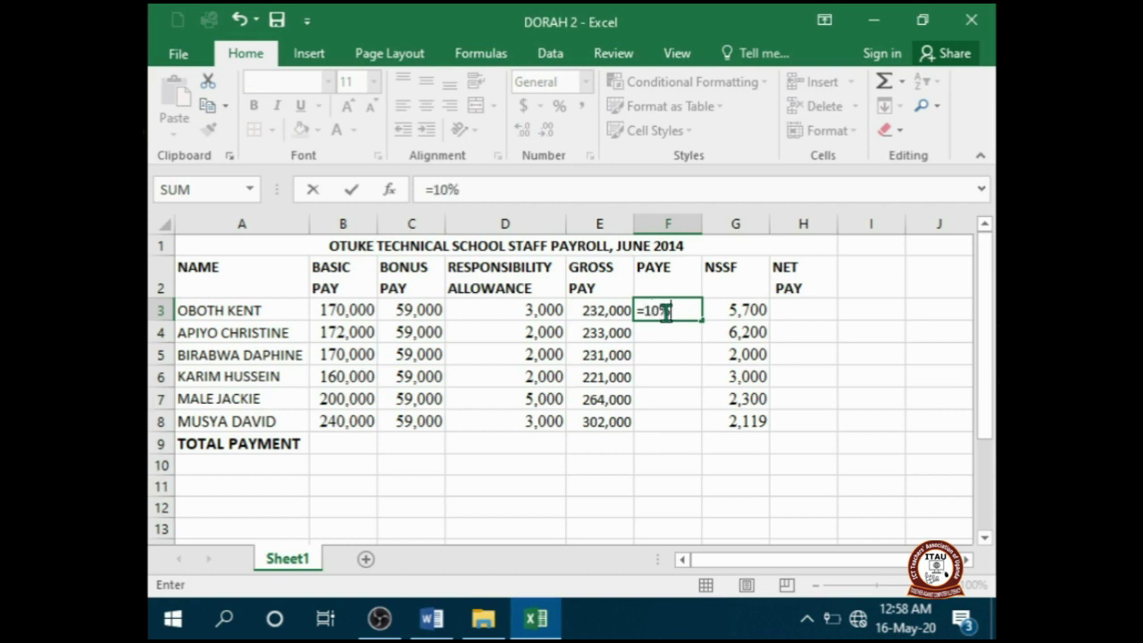
text(*)
click(613, 309)
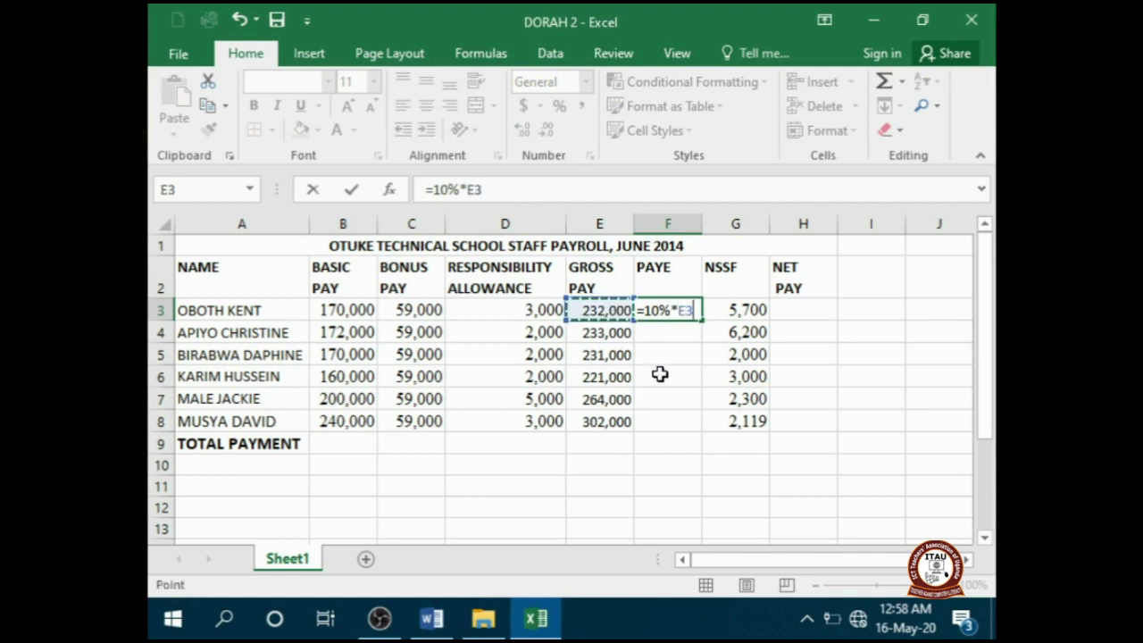
key(Return)
click(675, 308)
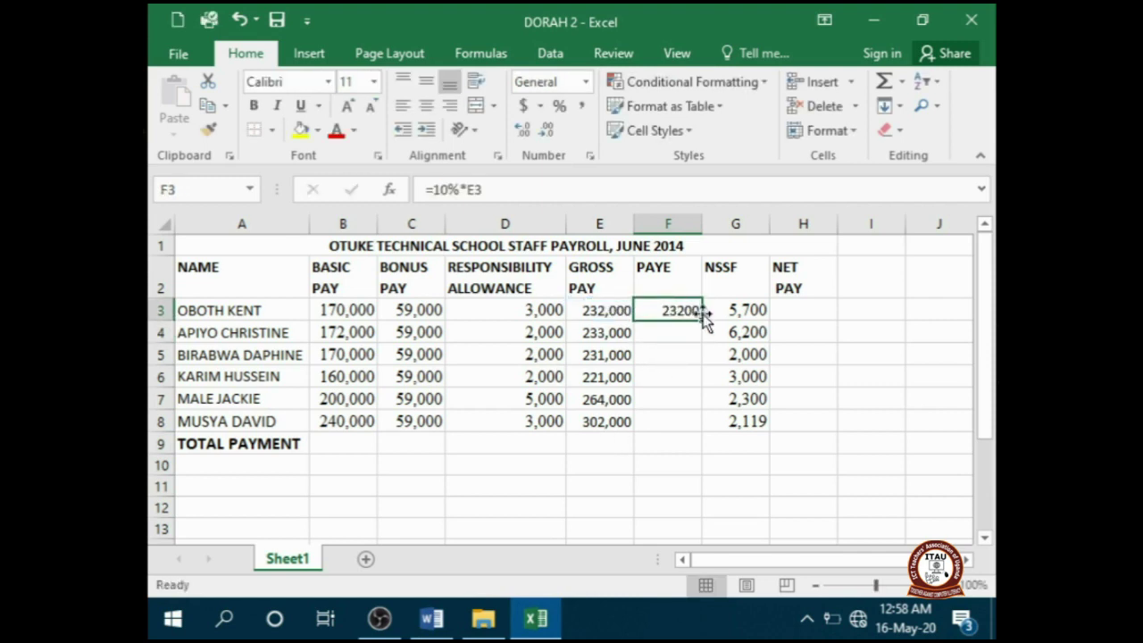
drag(703, 324, 711, 425)
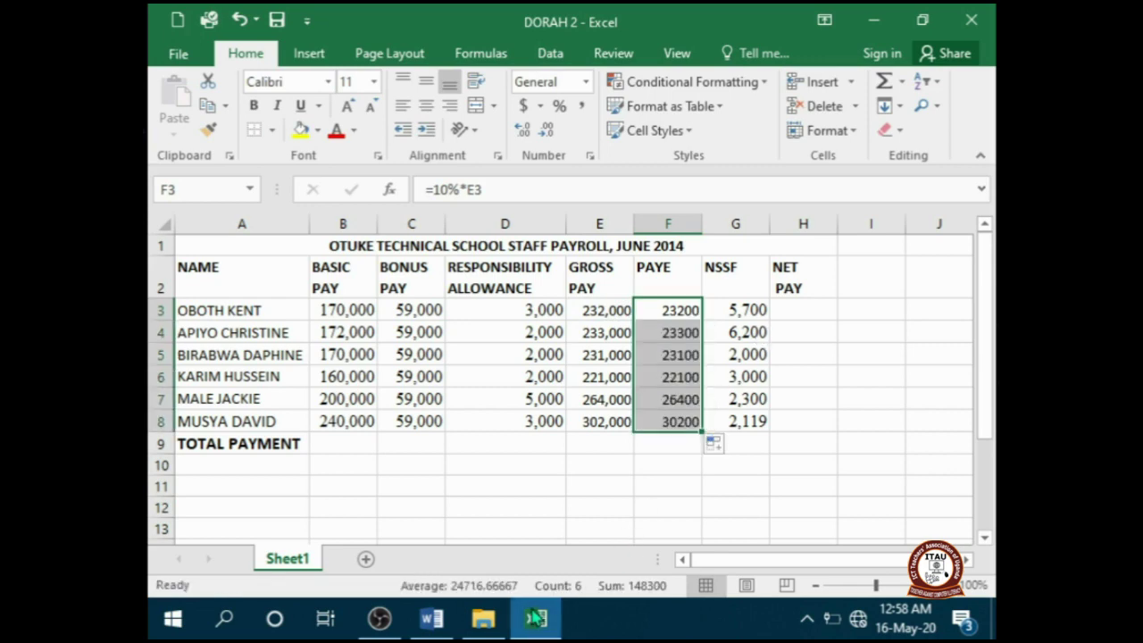
click(437, 623)
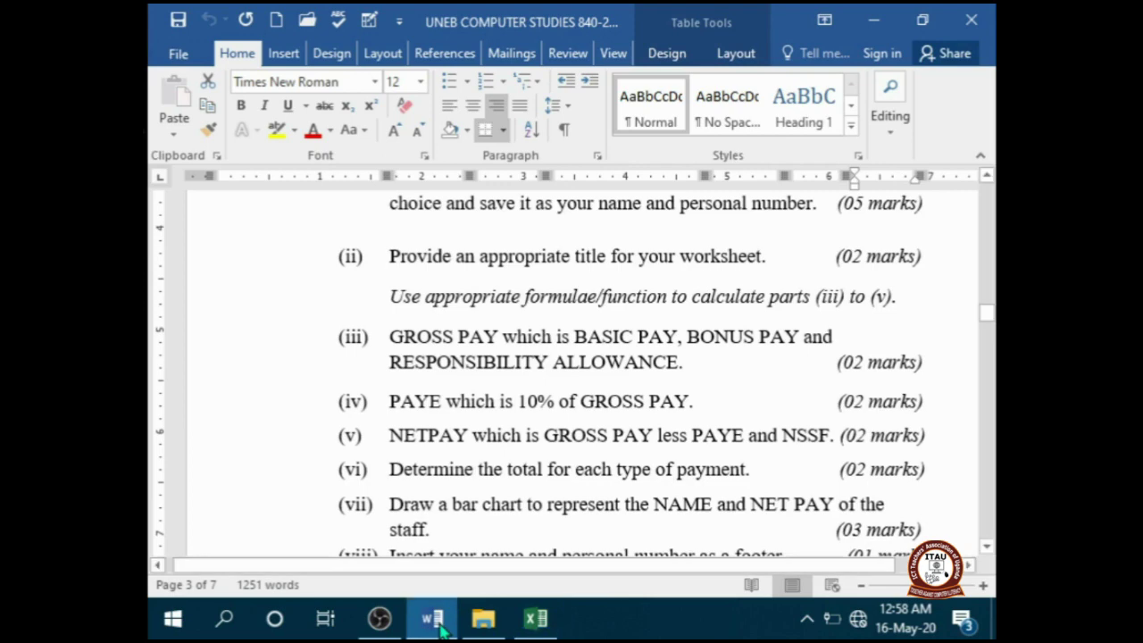
- Enter net pay as =E3-(F3+G3) in H3 and fill it down to H8
click(536, 623)
click(616, 309)
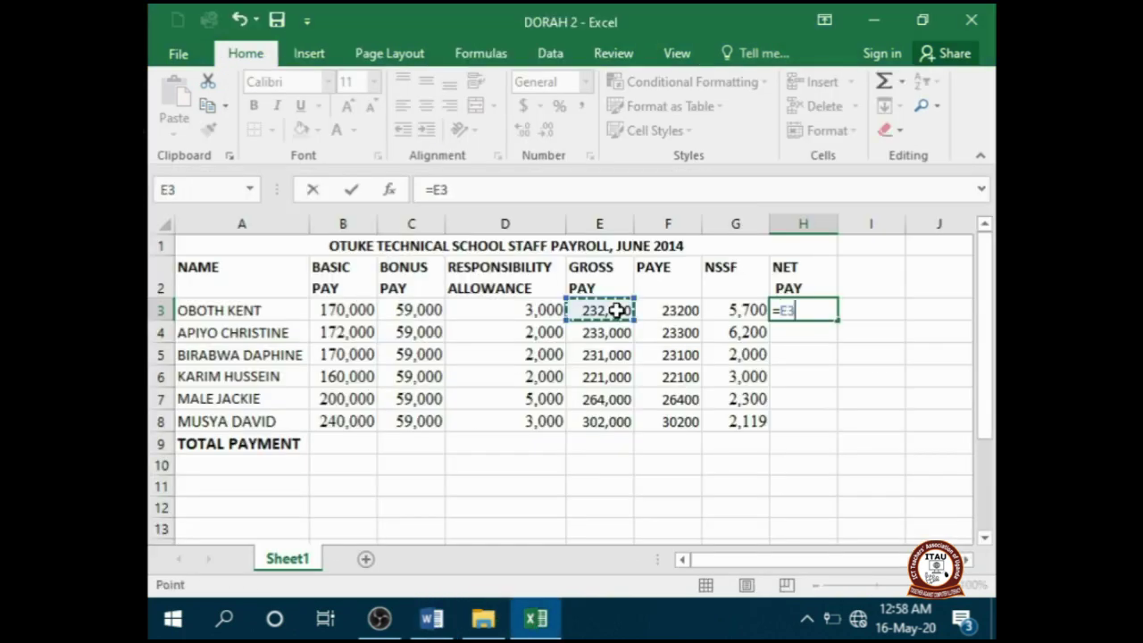
text(-)
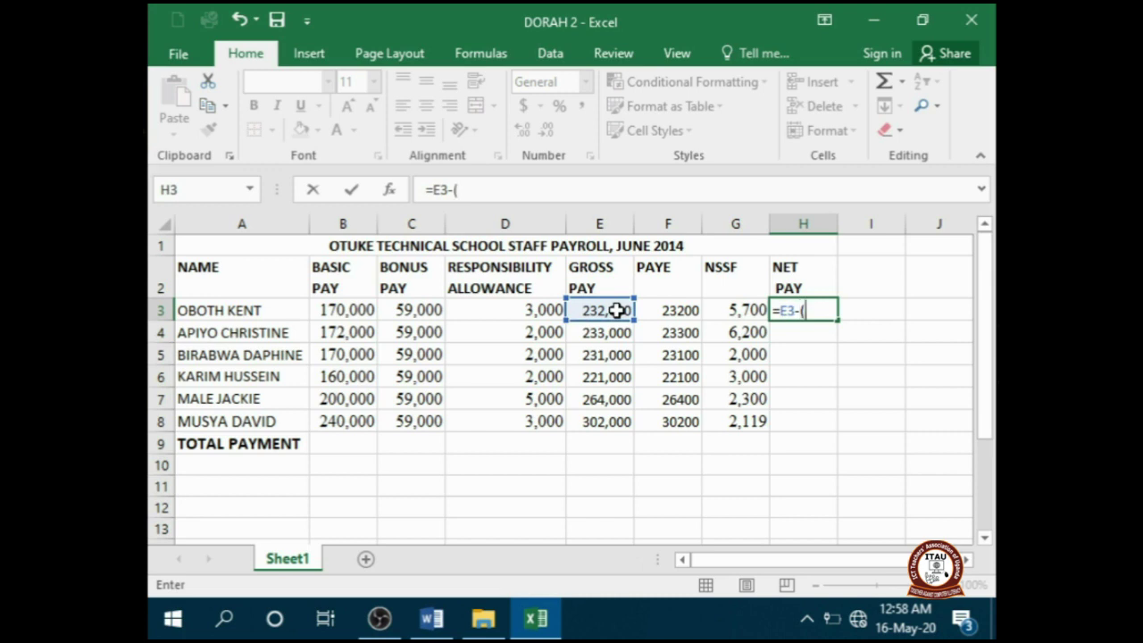
text(()
click(671, 313)
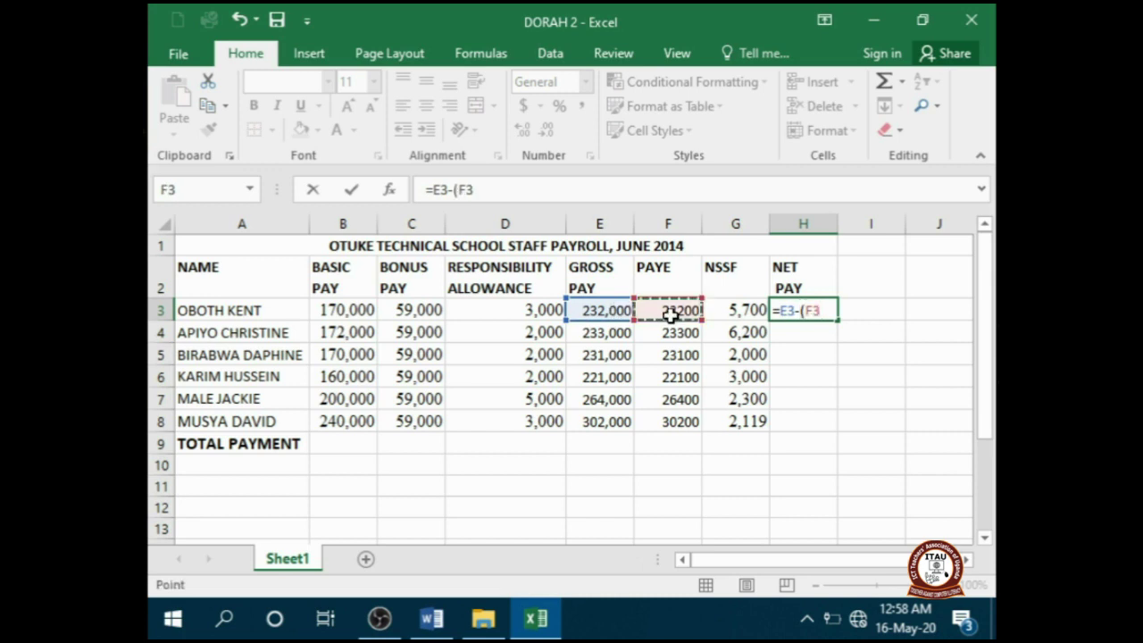
text(+)
click(727, 310)
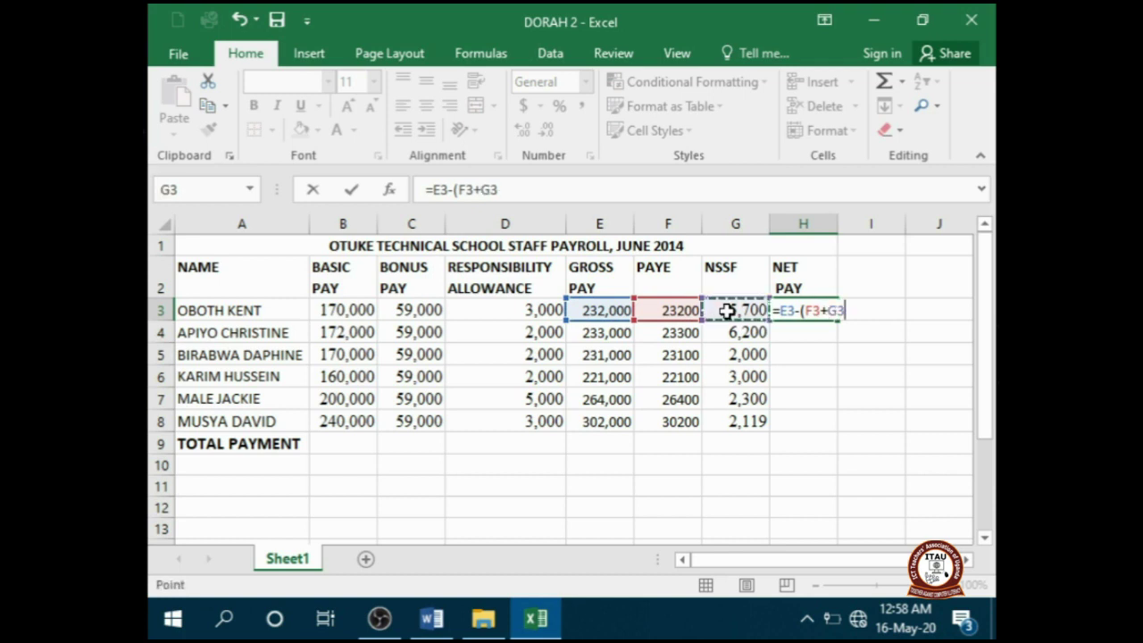
text())
key(Return)
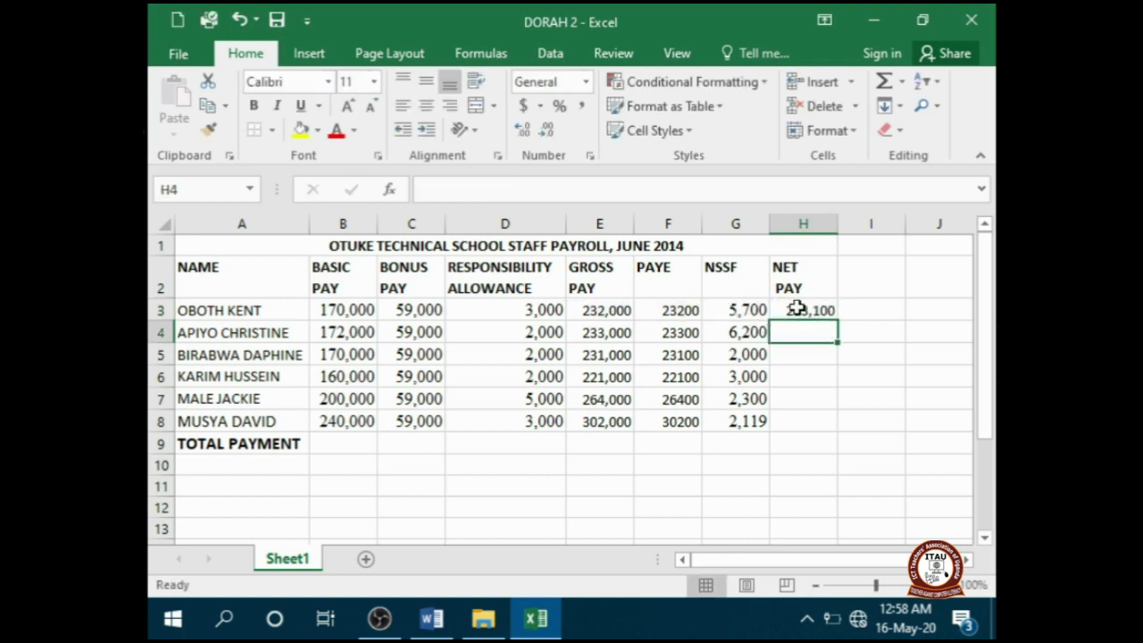
click(797, 308)
drag(837, 323, 844, 423)
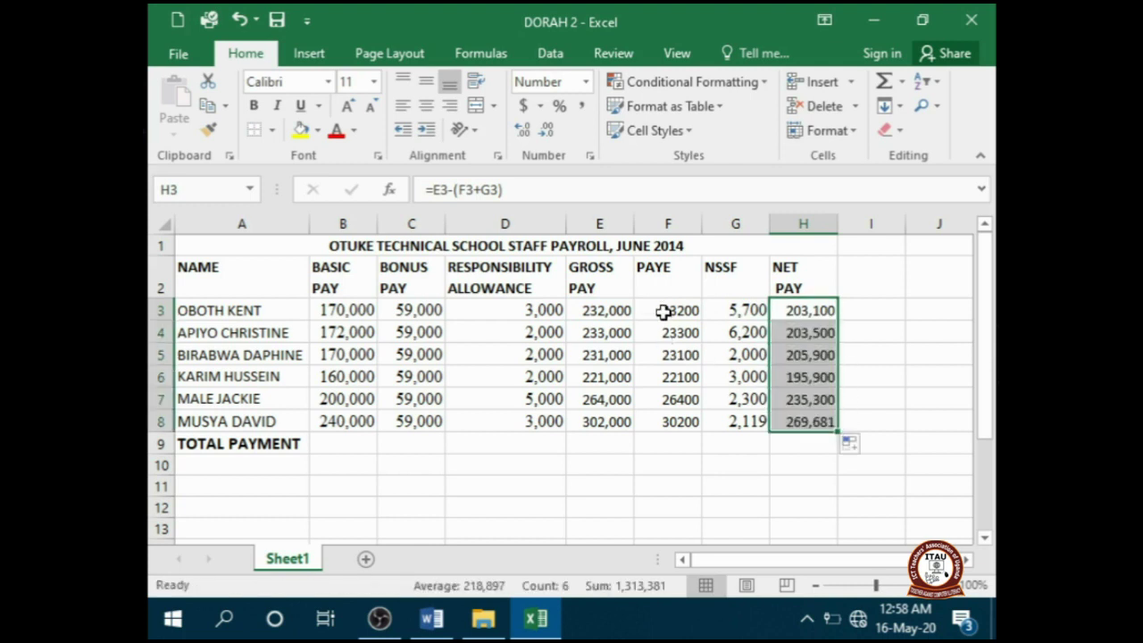
- Format PAYE values F3:F8 in Comma Style with no decimal places
drag(667, 310, 683, 418)
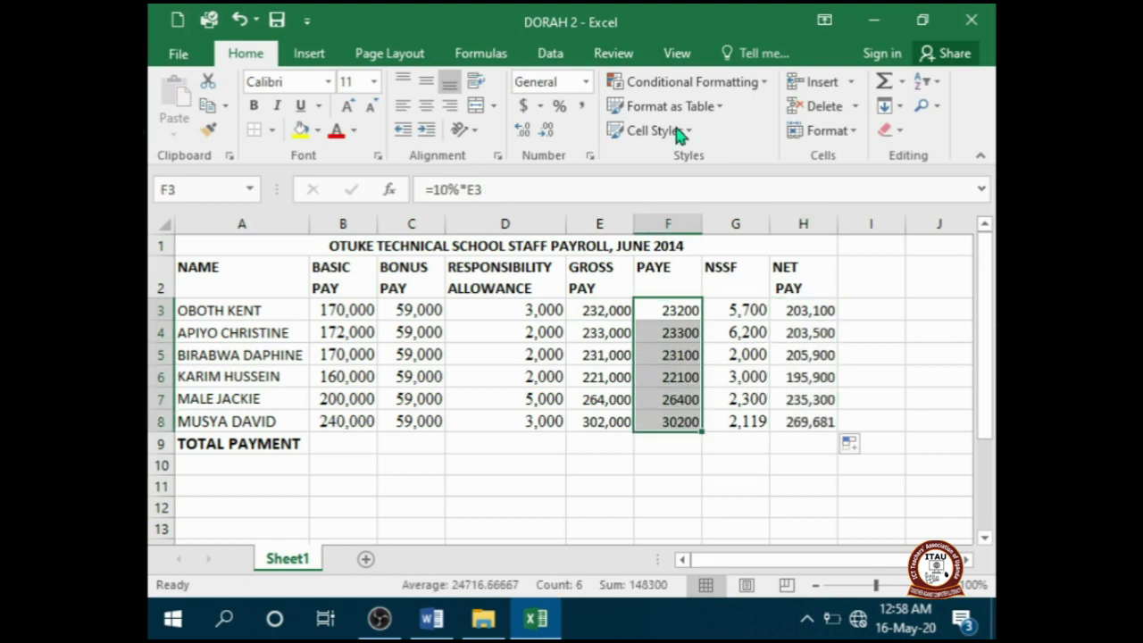
click(580, 108)
click(546, 130)
click(547, 131)
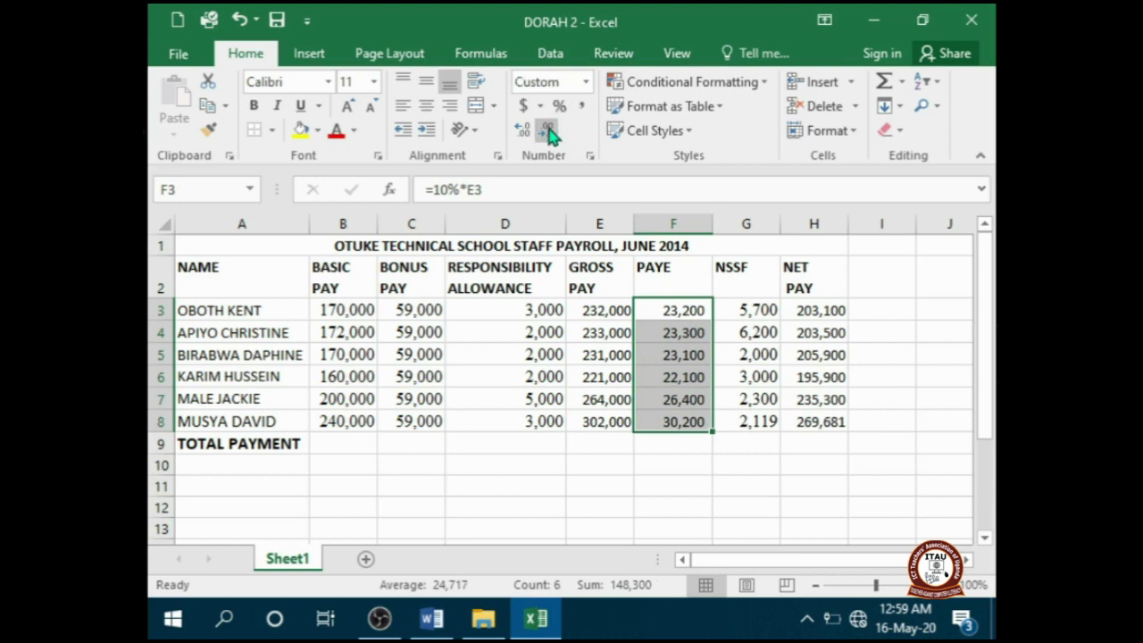
click(680, 513)
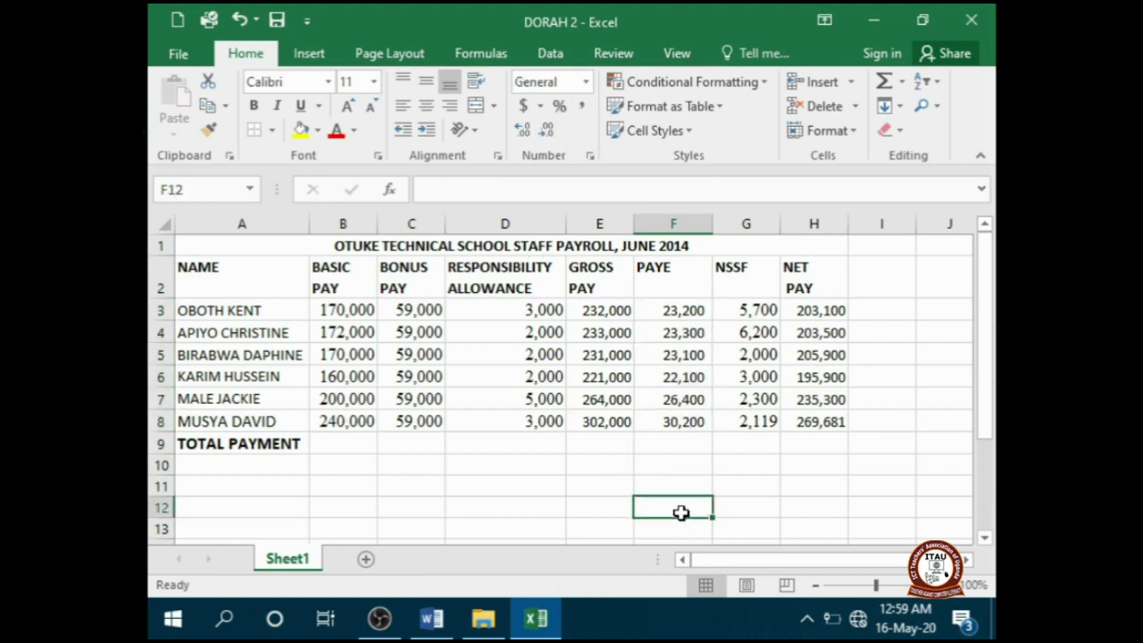
click(431, 618)
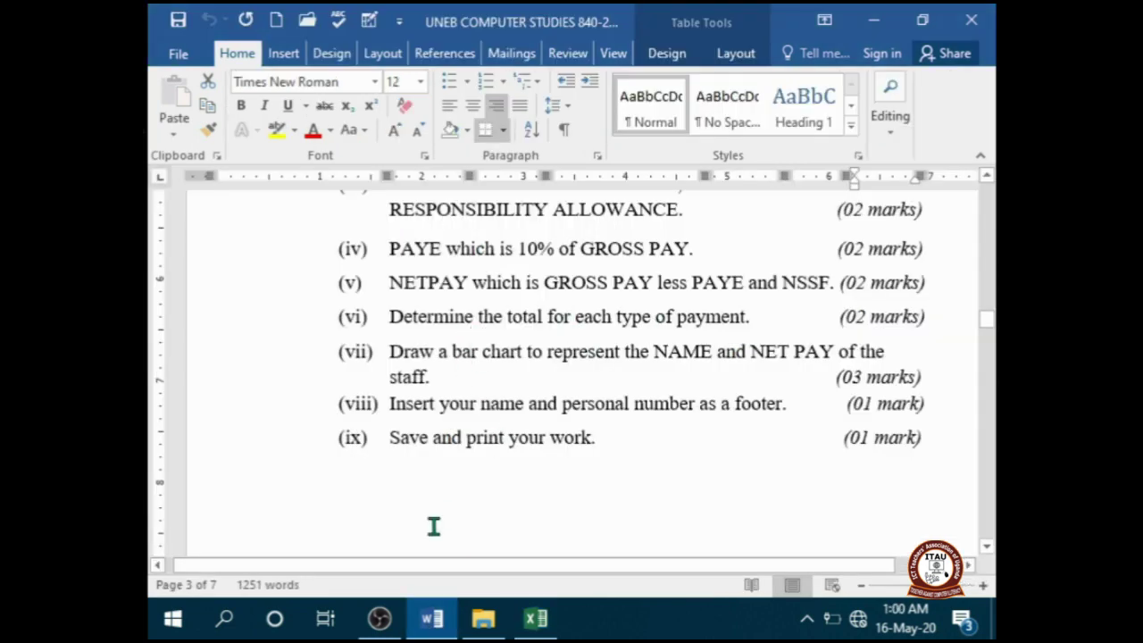
click(535, 618)
click(344, 444)
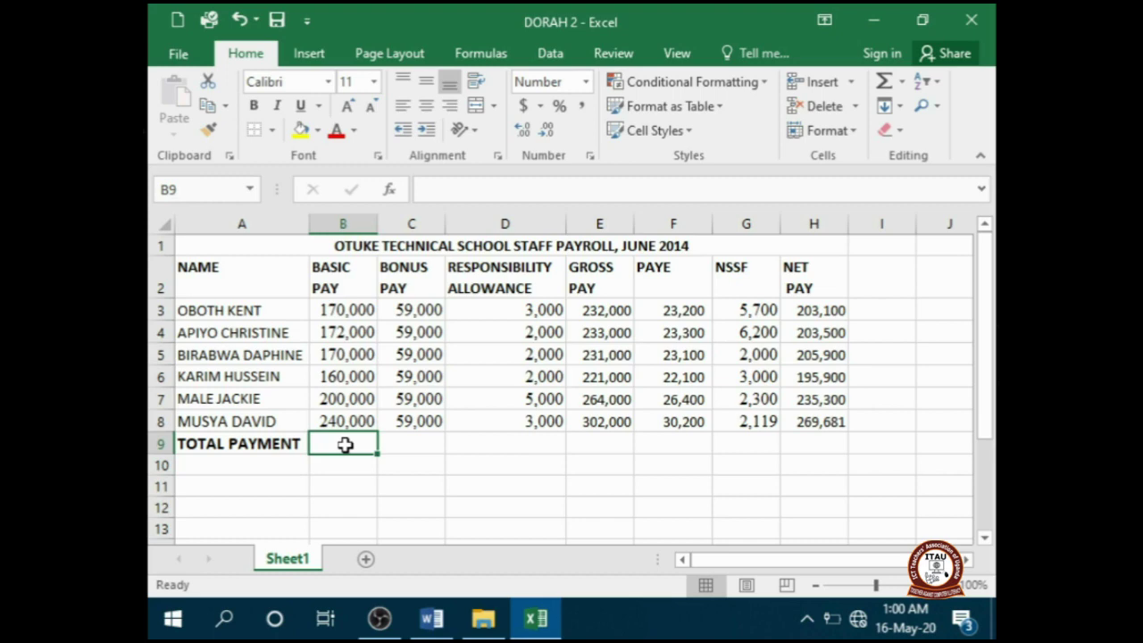
- Sum basic pay B3:B8 into B9, copy the total across to H9, then return to Word
click(388, 188)
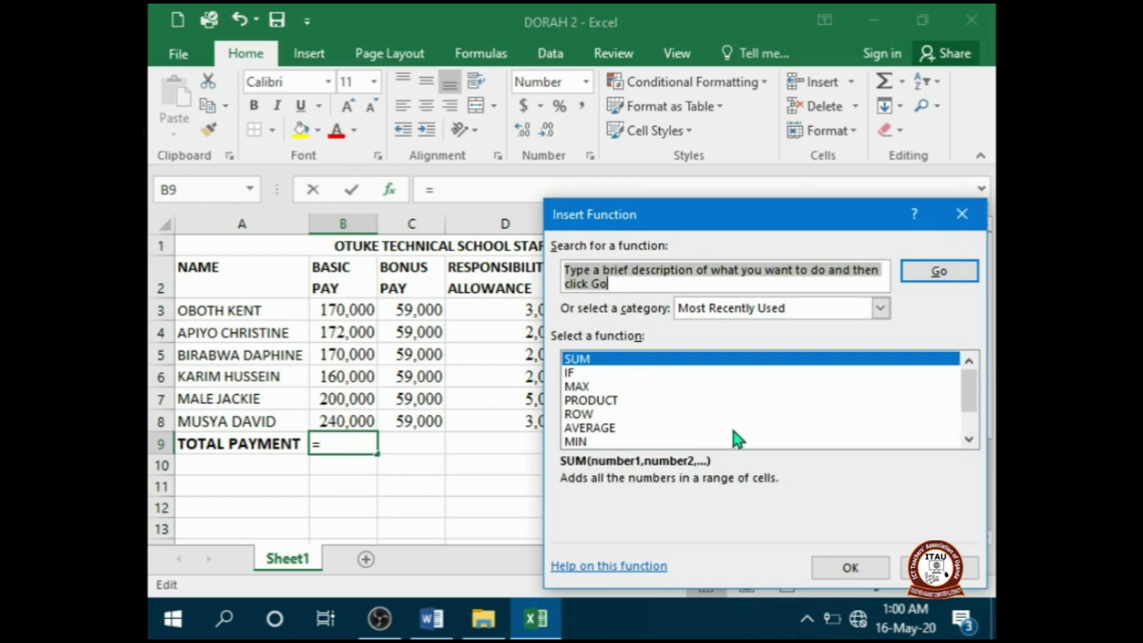
click(851, 567)
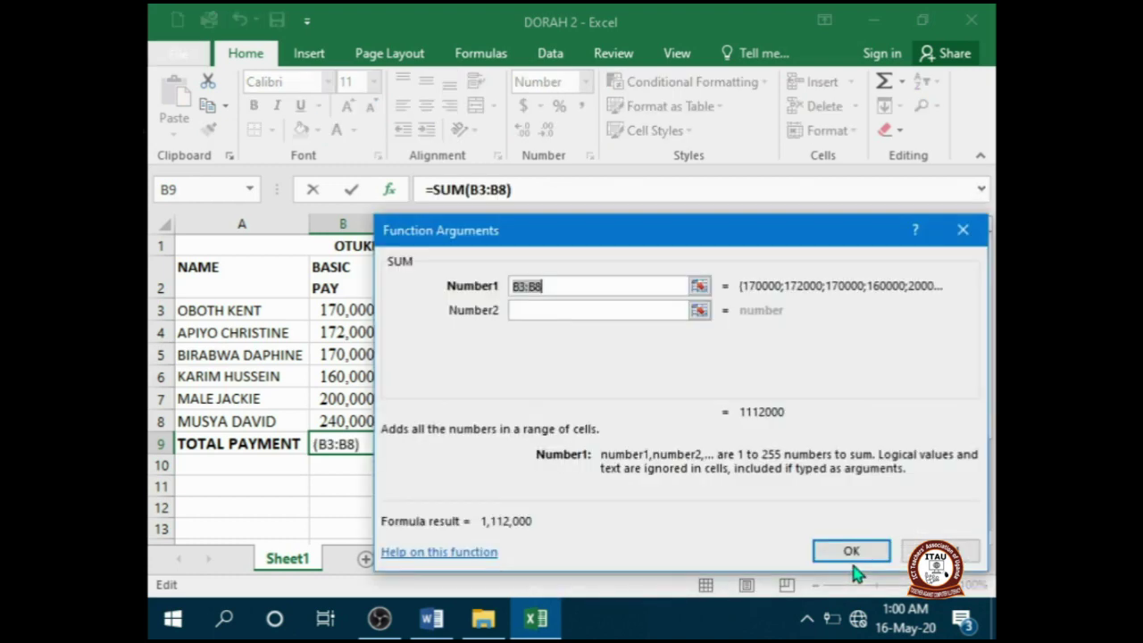
drag(640, 232, 732, 297)
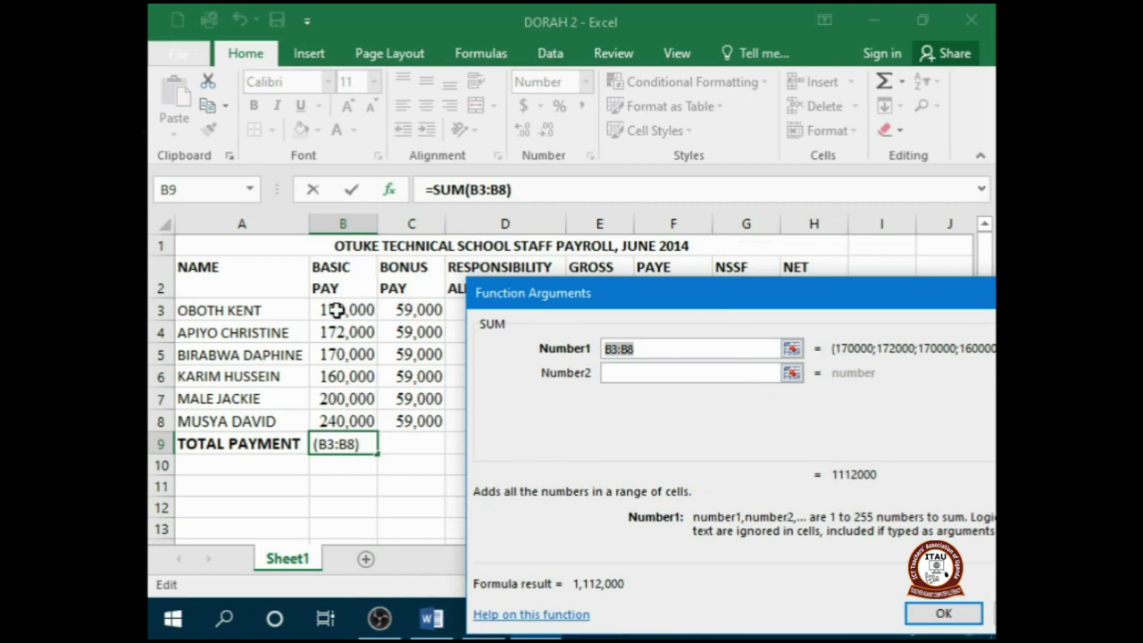
drag(327, 310, 346, 411)
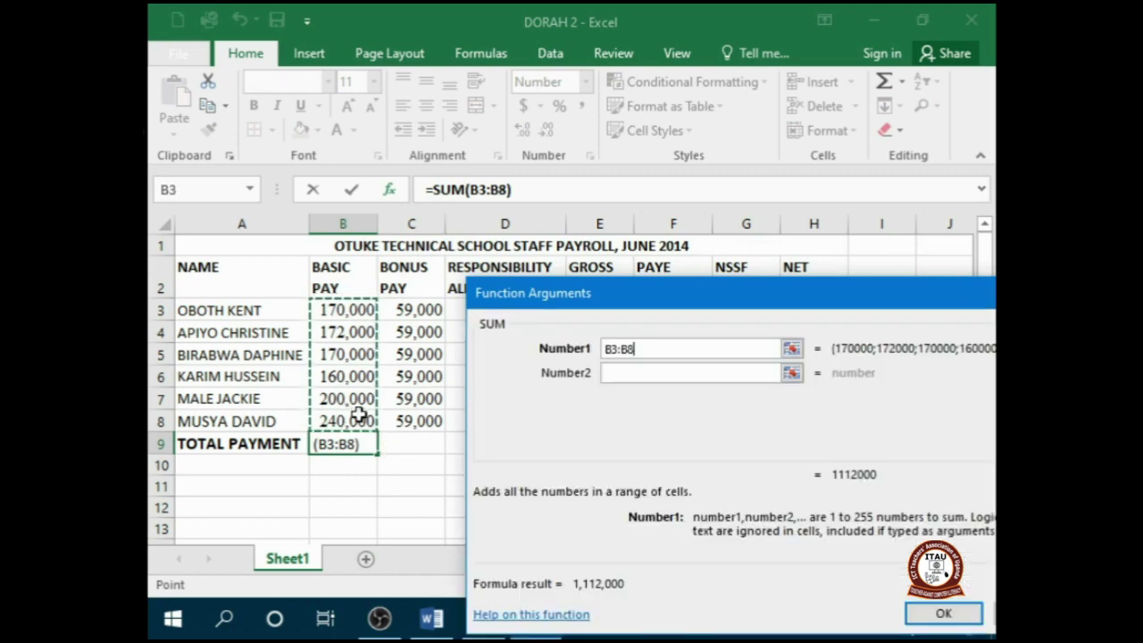
click(929, 614)
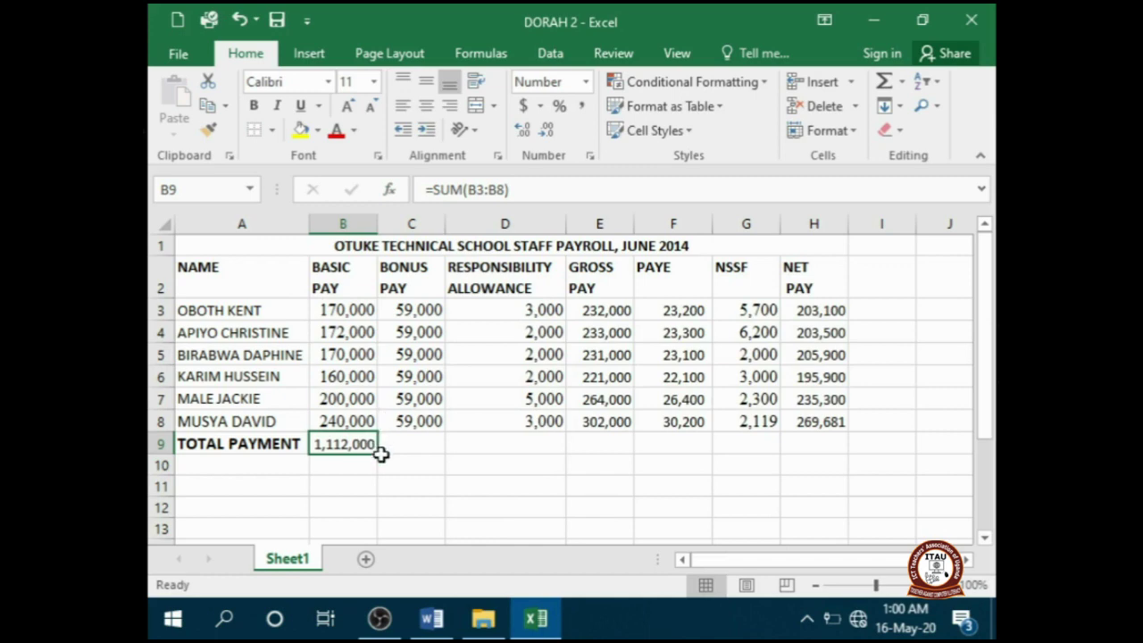
drag(378, 456, 829, 425)
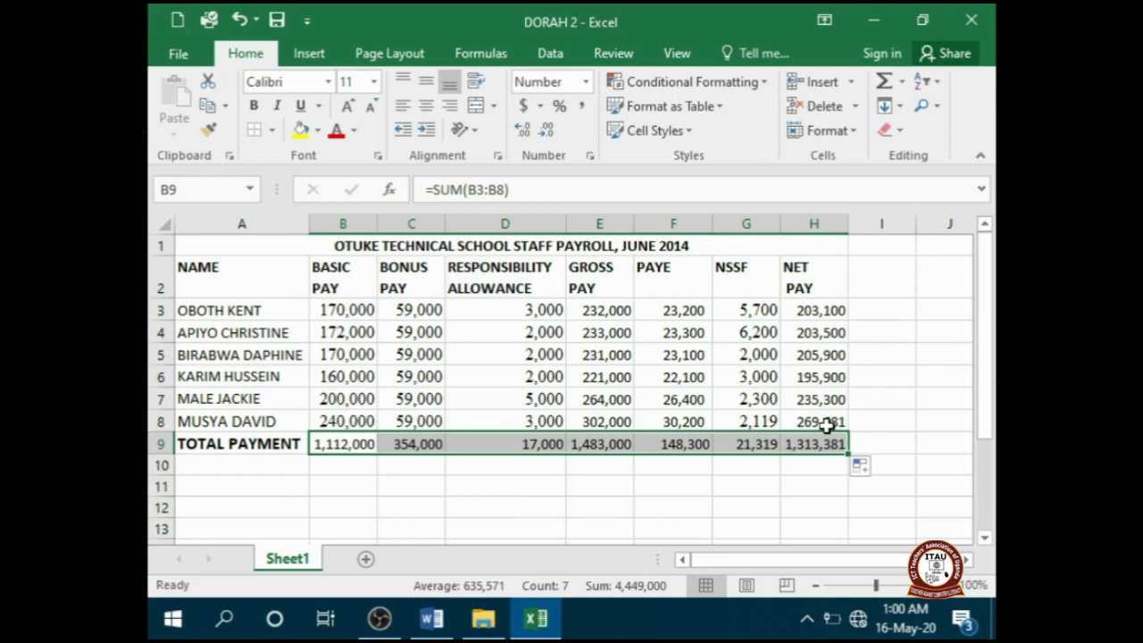
click(427, 625)
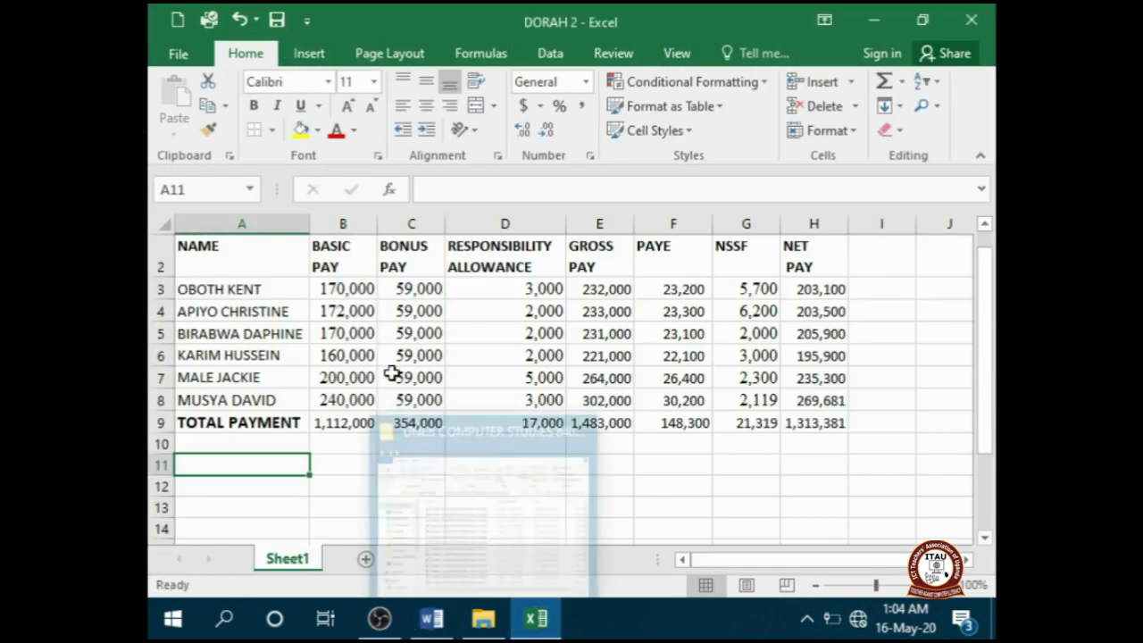
- Insert a clustered bar chart and move it below the payroll table
scroll(396, 375, down, 2)
click(309, 53)
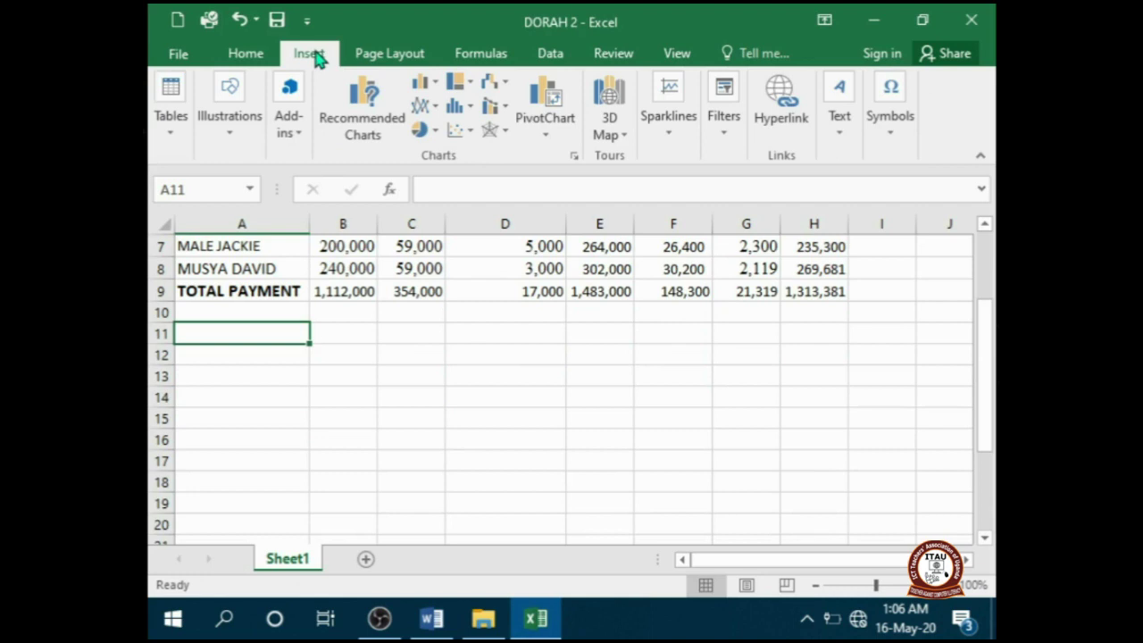
click(426, 85)
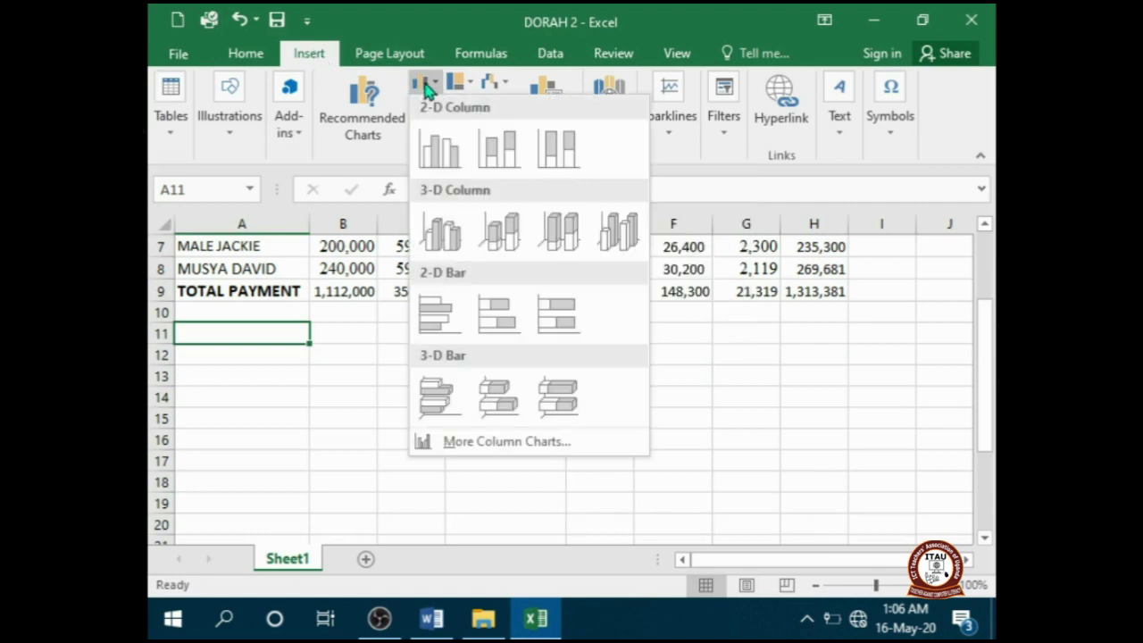
click(444, 319)
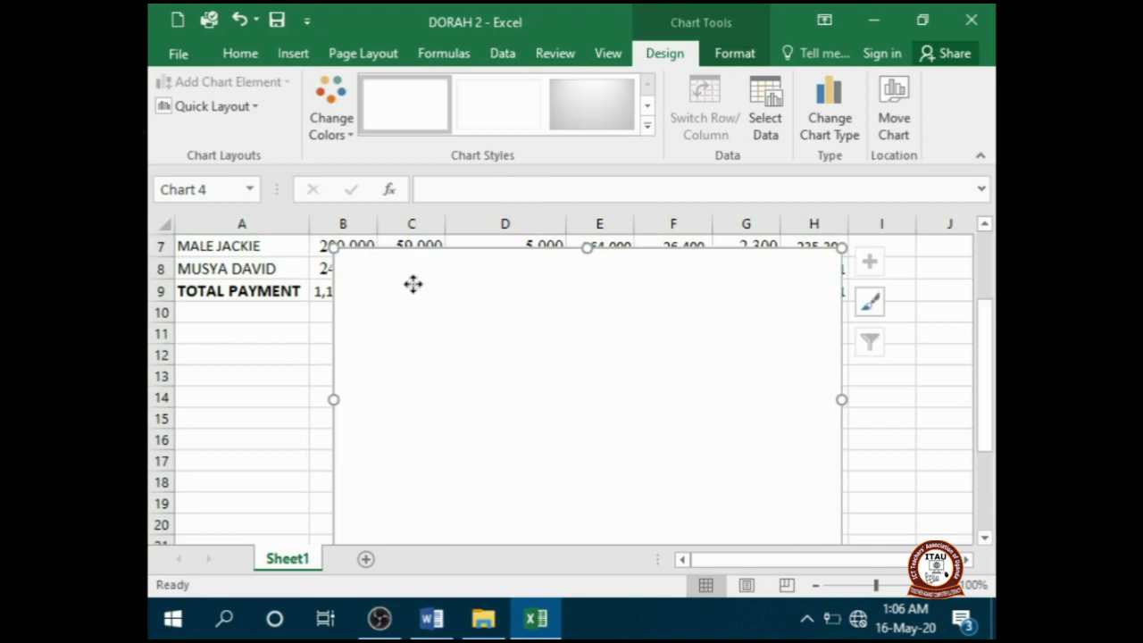
drag(412, 284, 272, 379)
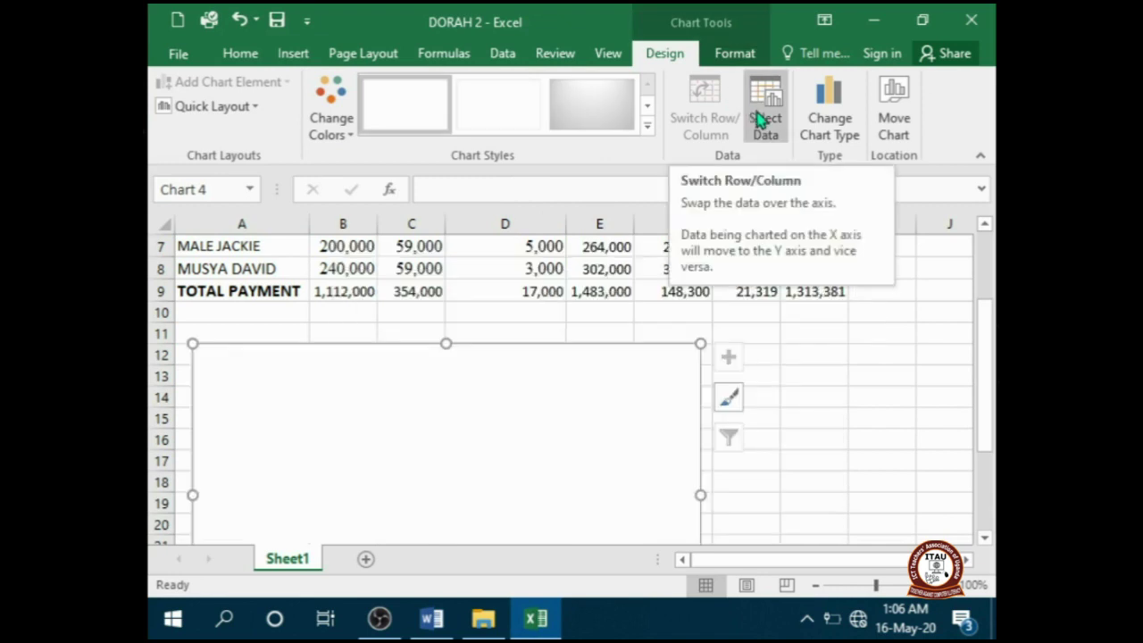
- Add a chart series using the NET PAY values in H3:H8
click(757, 119)
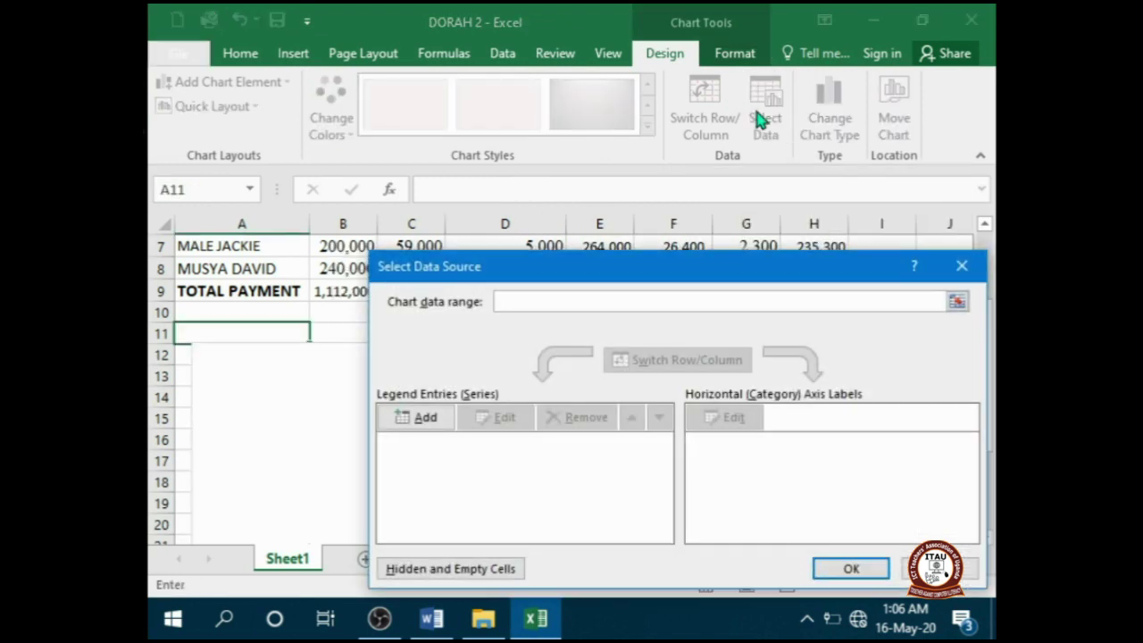
click(425, 418)
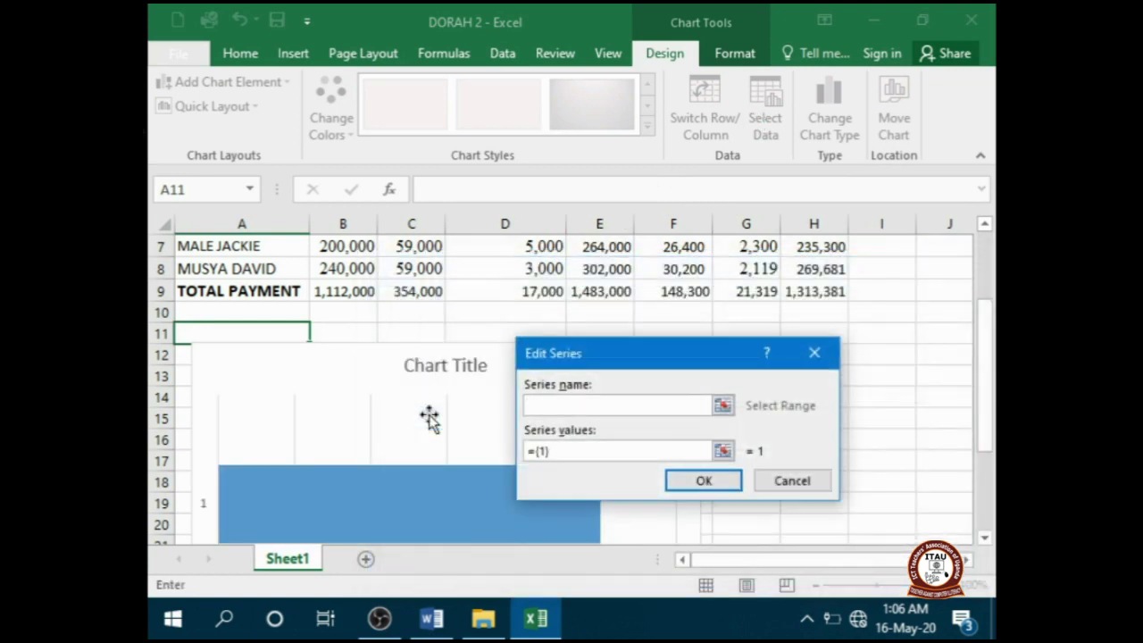
click(555, 452)
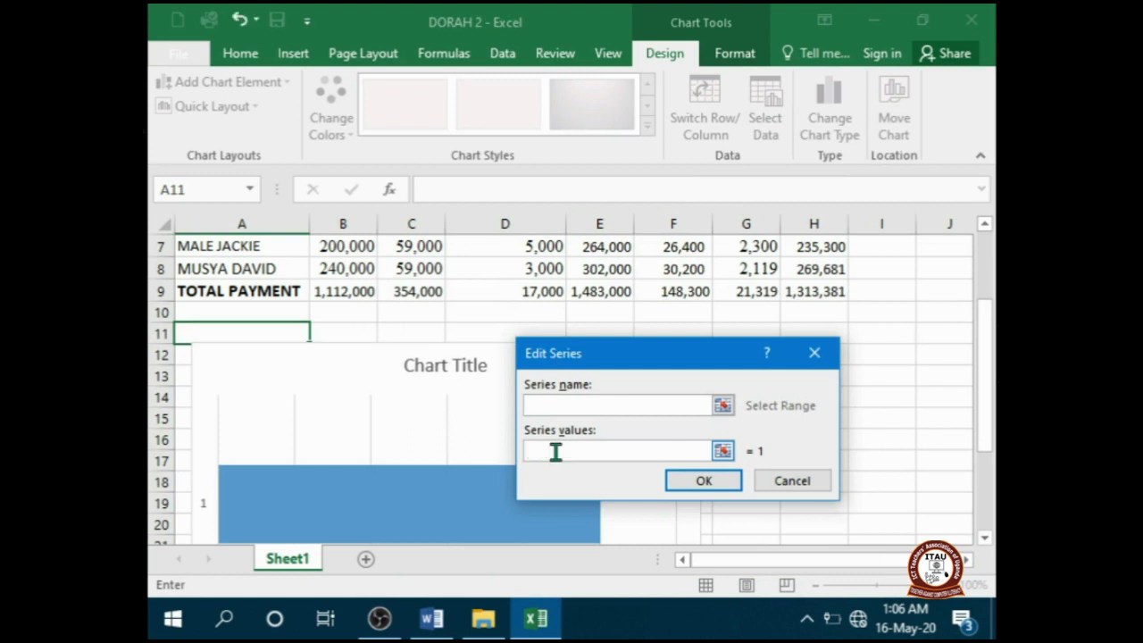
drag(989, 327, 986, 234)
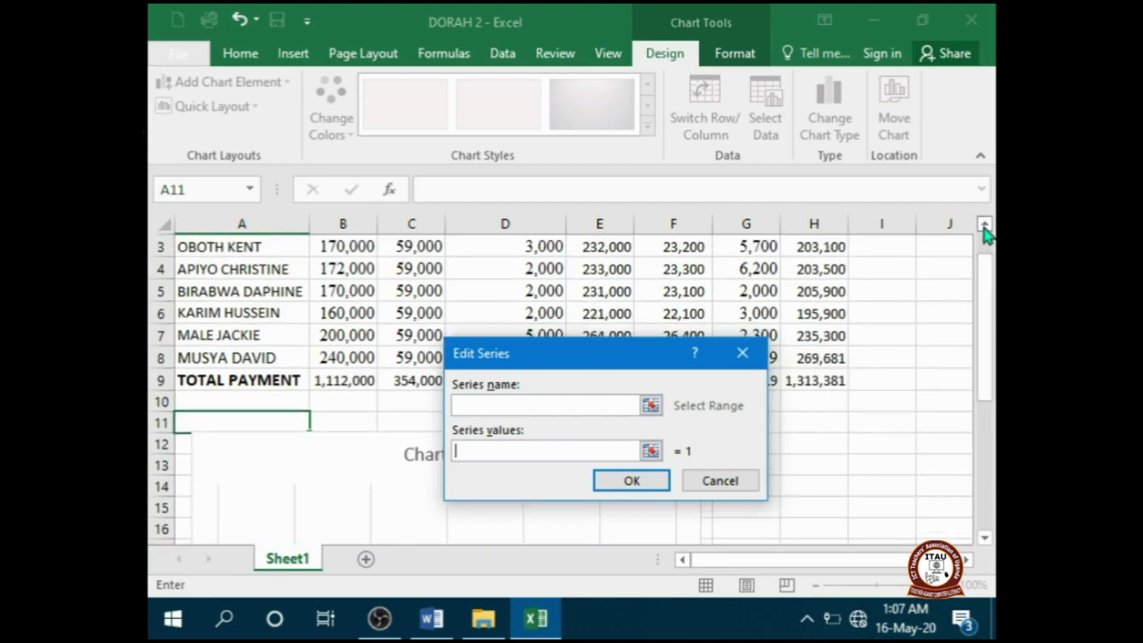
click(985, 225)
drag(816, 288, 822, 401)
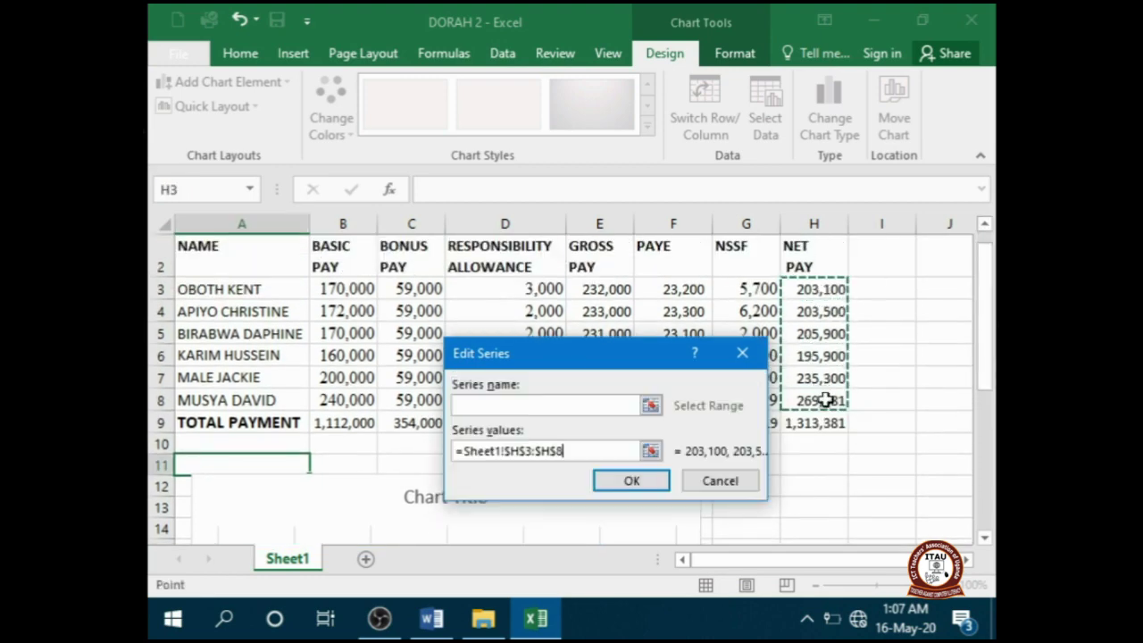
click(618, 481)
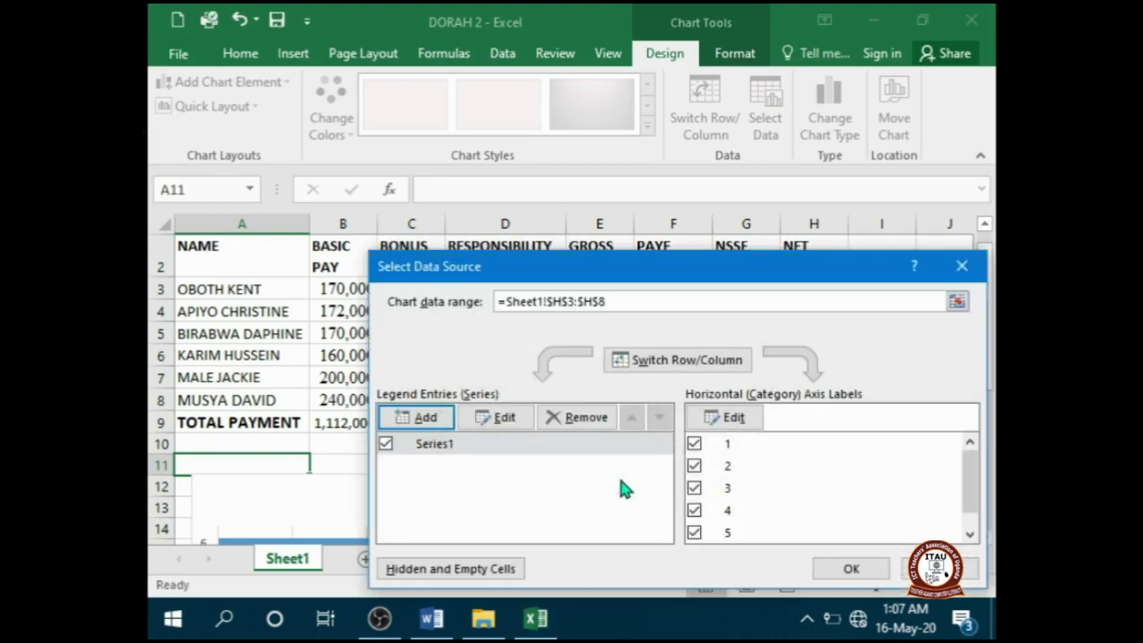
- Use the staff names in A3:A8 as the chart's axis labels and apply
click(733, 417)
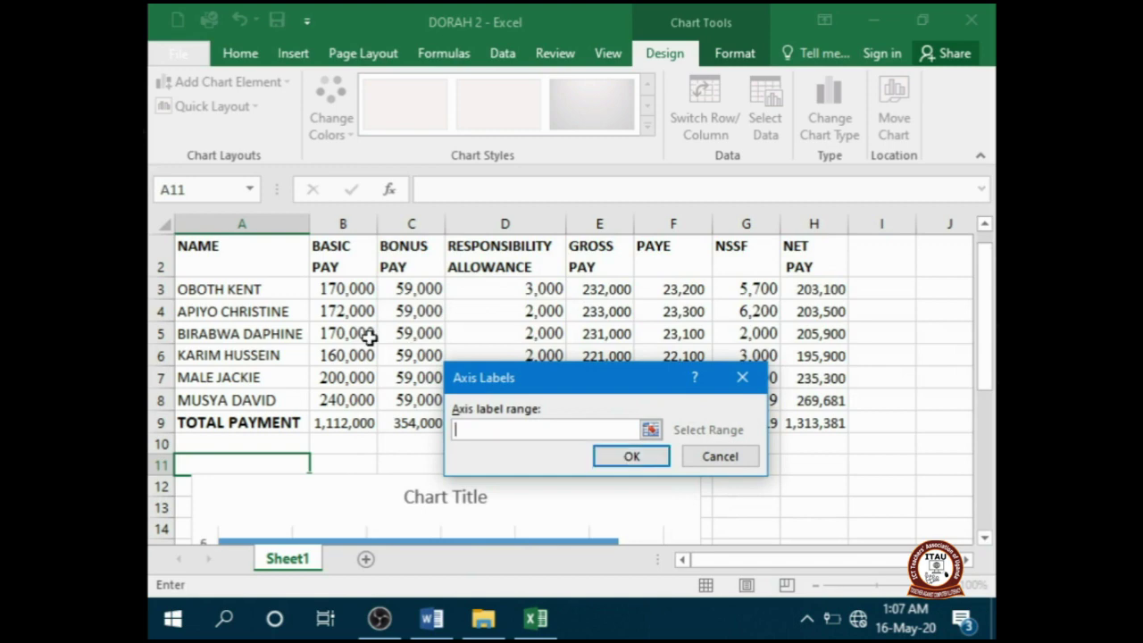
drag(219, 289, 223, 397)
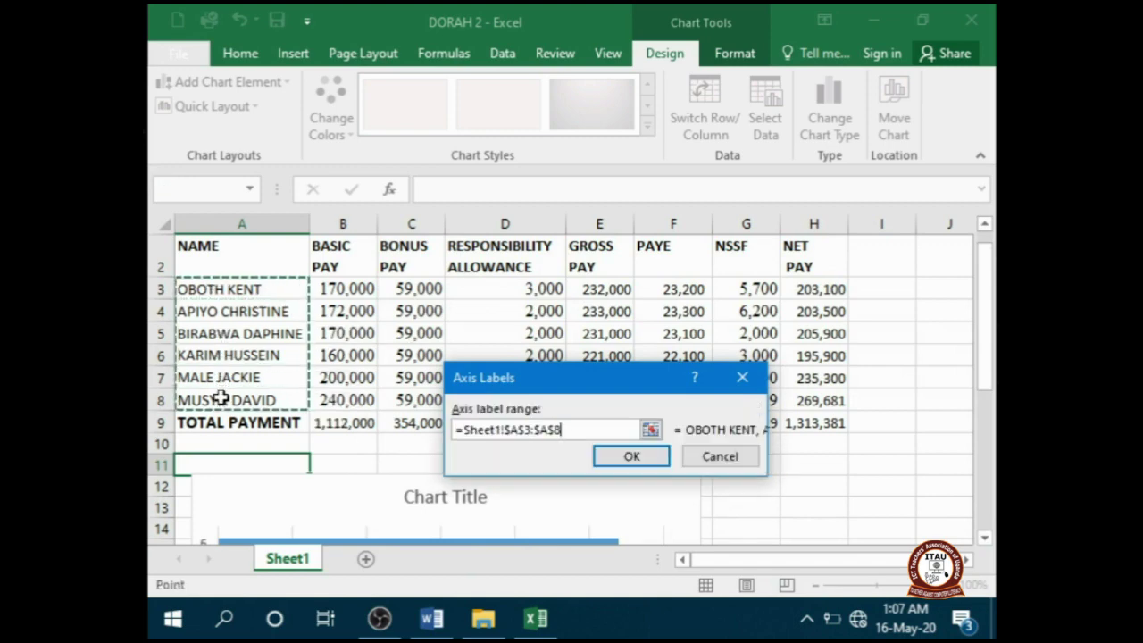
click(604, 458)
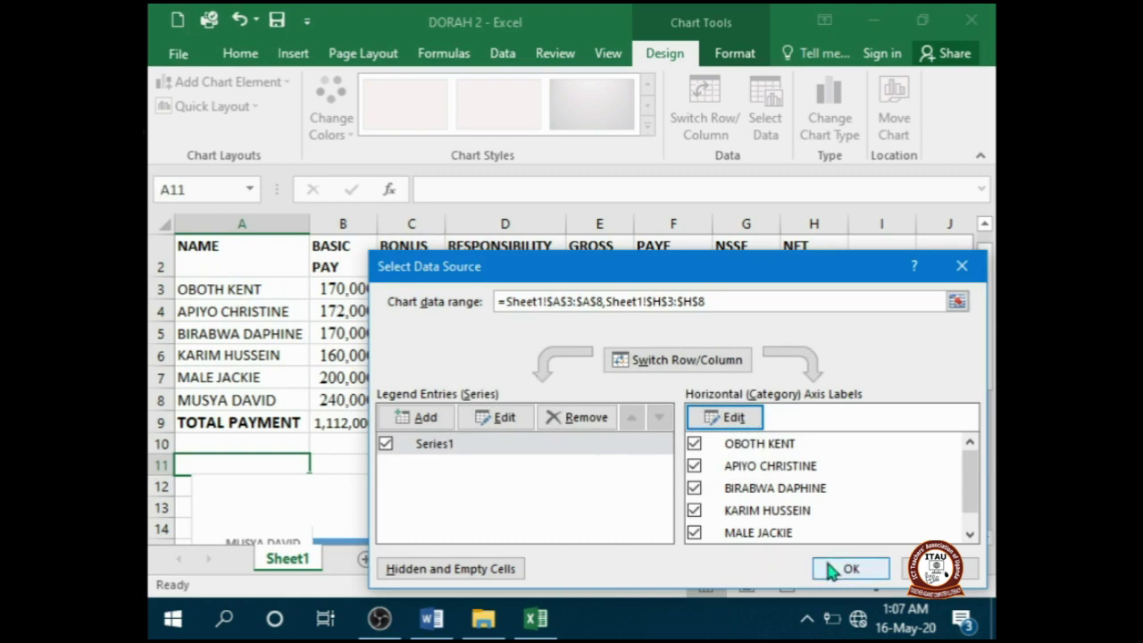
click(828, 568)
drag(988, 374, 988, 391)
click(983, 225)
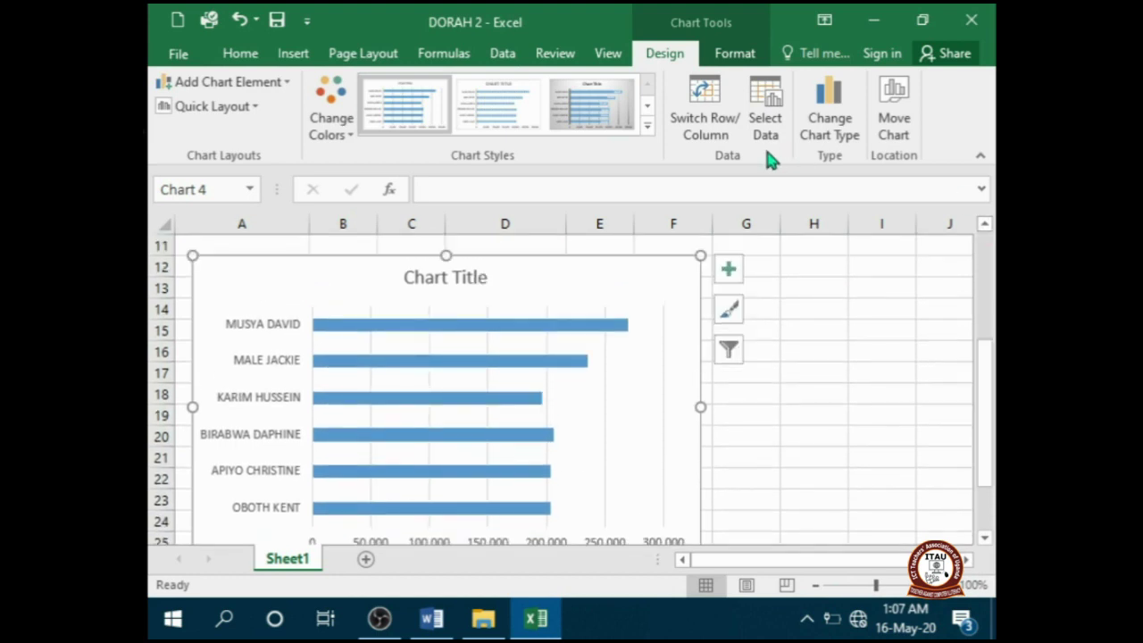
- Replace the chart title with 'A CHART SHOWING STAFF NET PAY', then select the bars and plot area
click(441, 281)
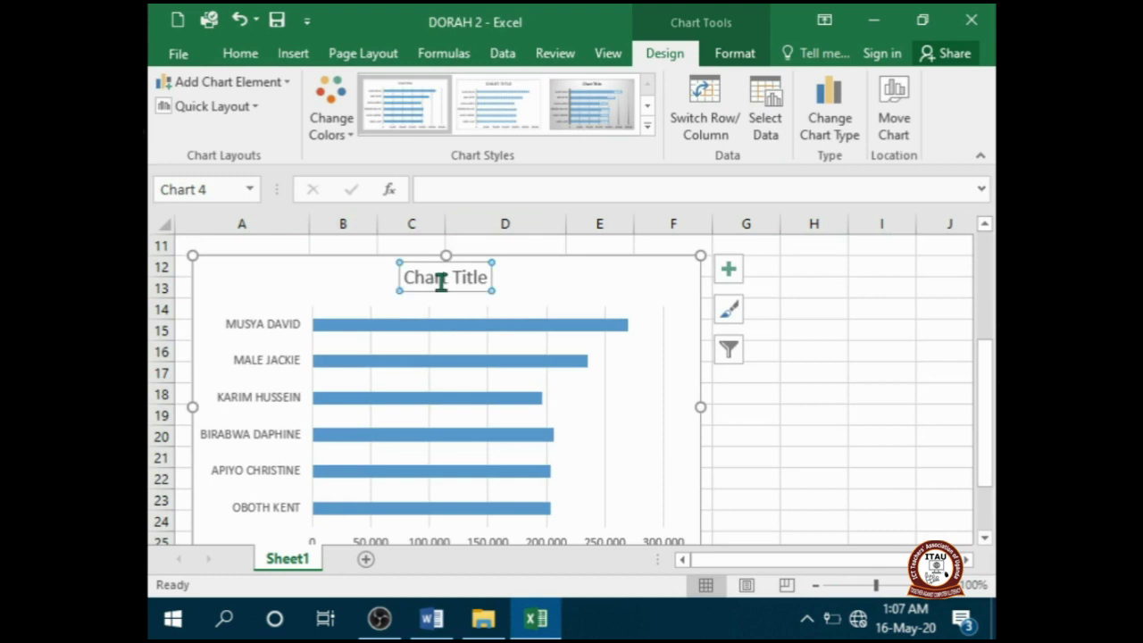
text(A CHA)
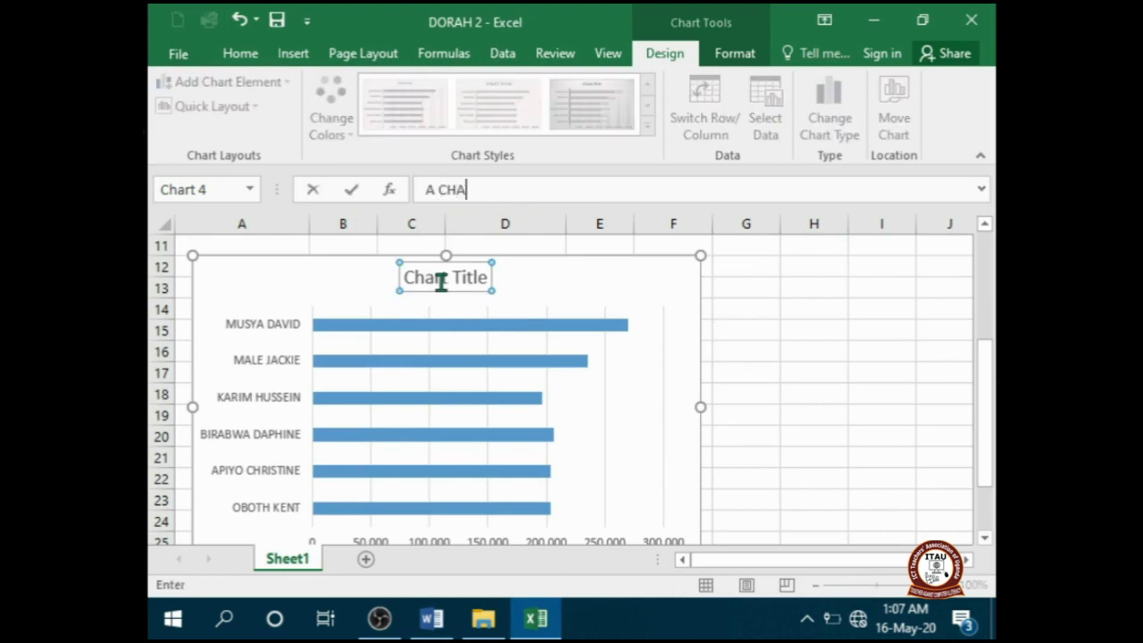
text(RT SHOWING STAFF NET PAY)
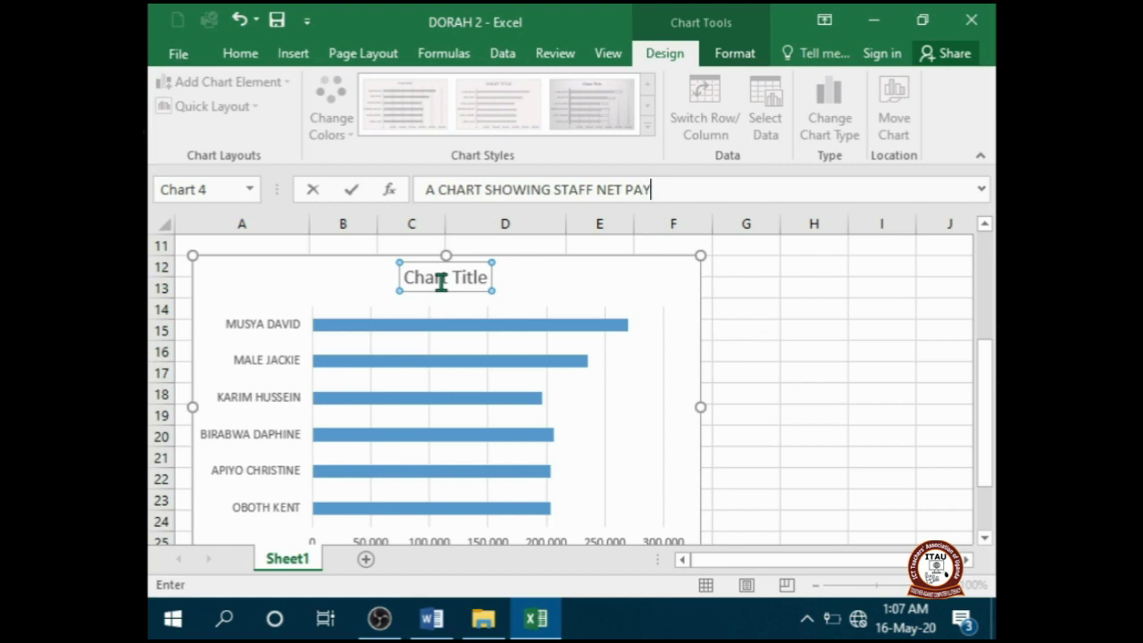
key(Return)
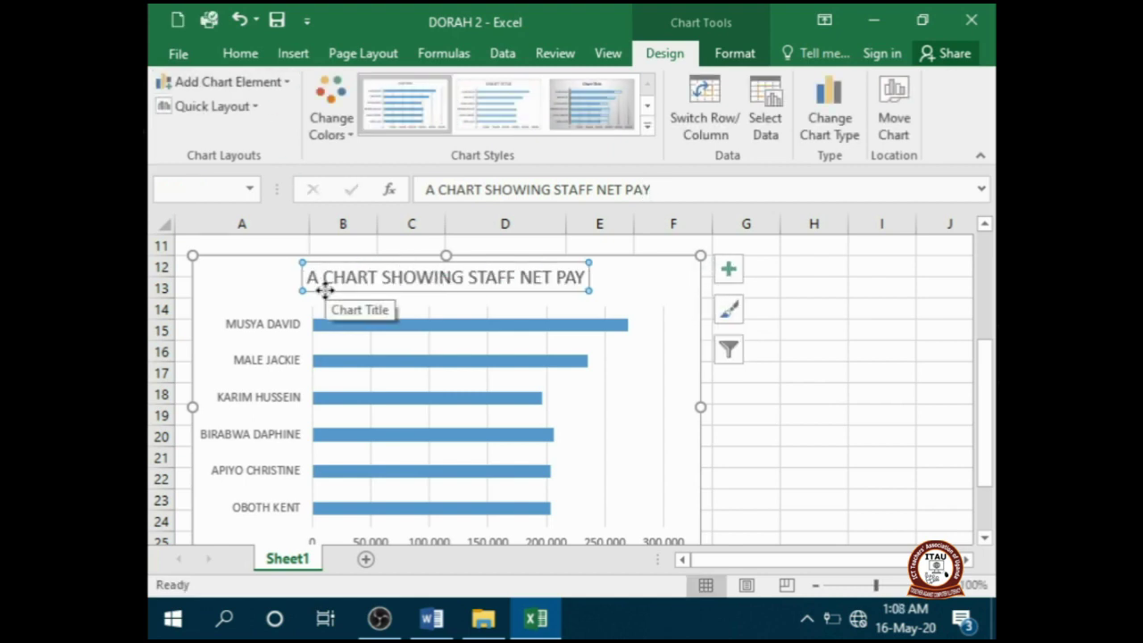
click(416, 324)
click(630, 428)
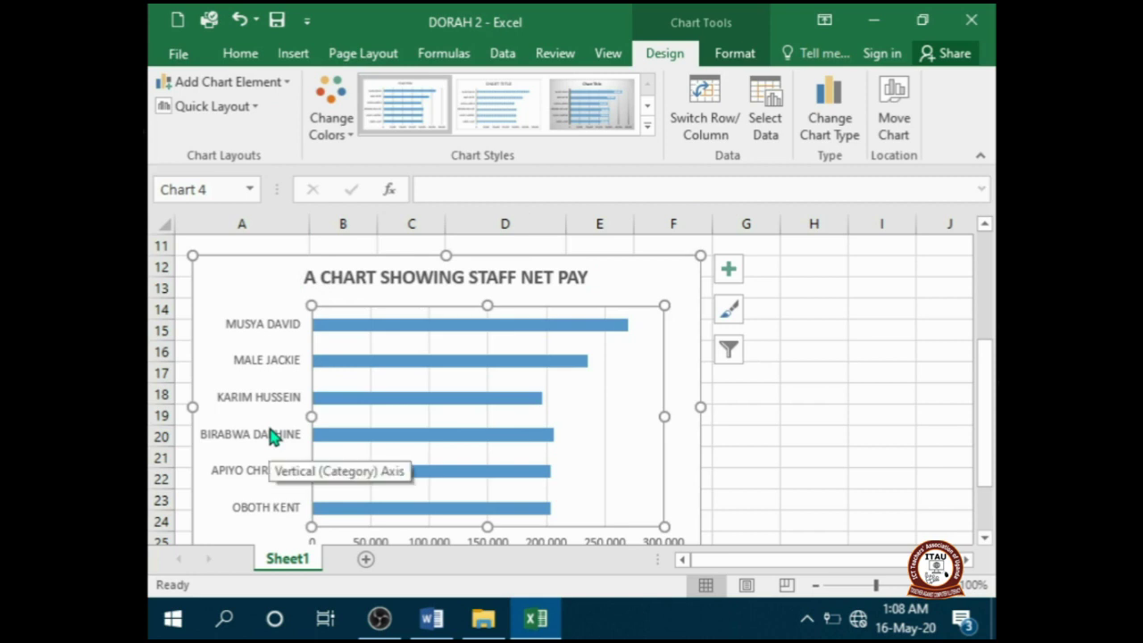
mouse_move(561, 363)
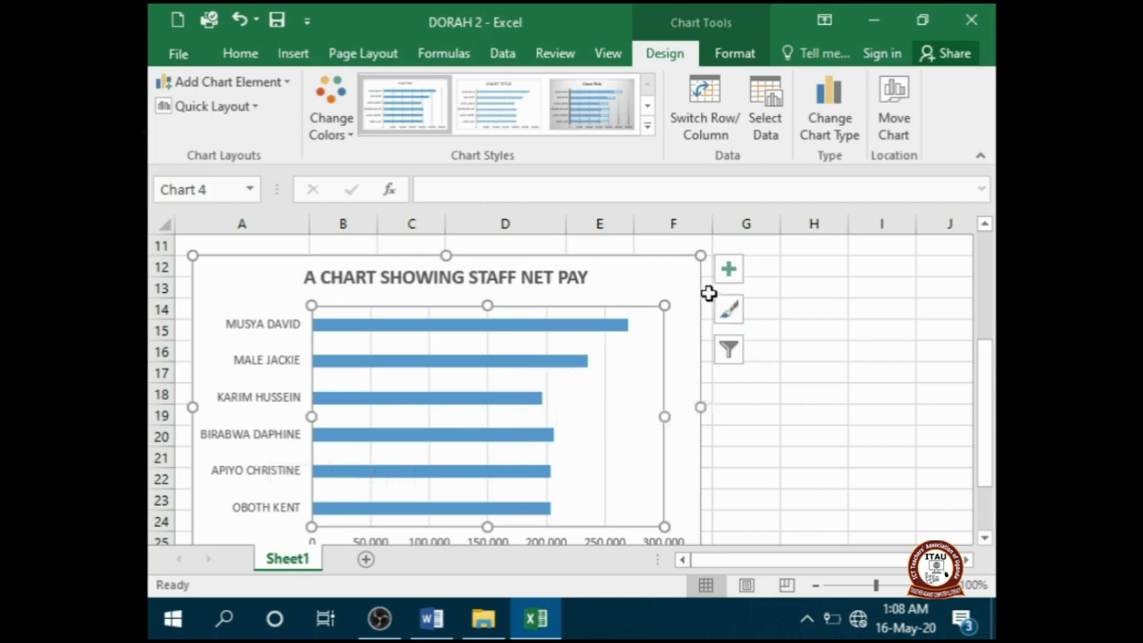
- Turn on chart axis titles, name the vertical axis NAMES, and begin the horizontal axis title
click(727, 271)
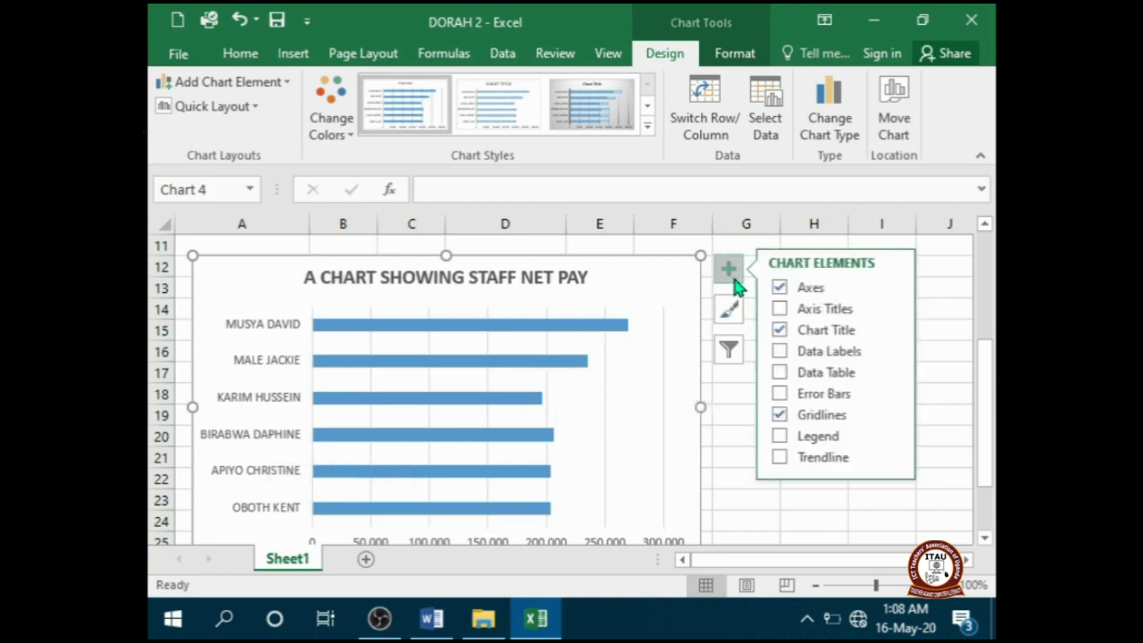
click(779, 308)
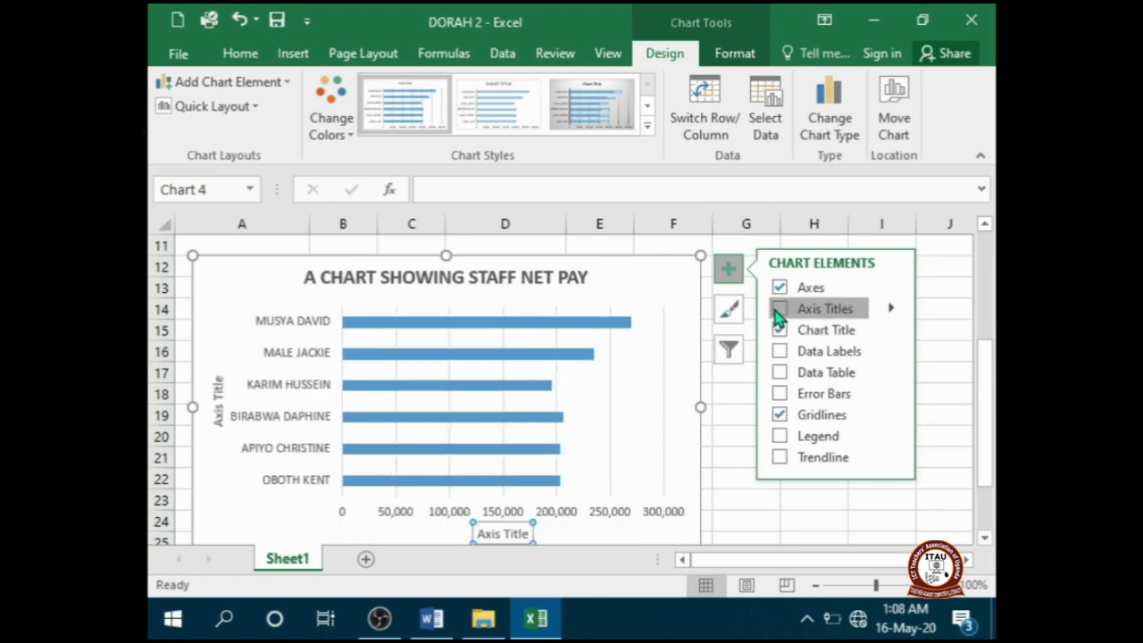
click(746, 414)
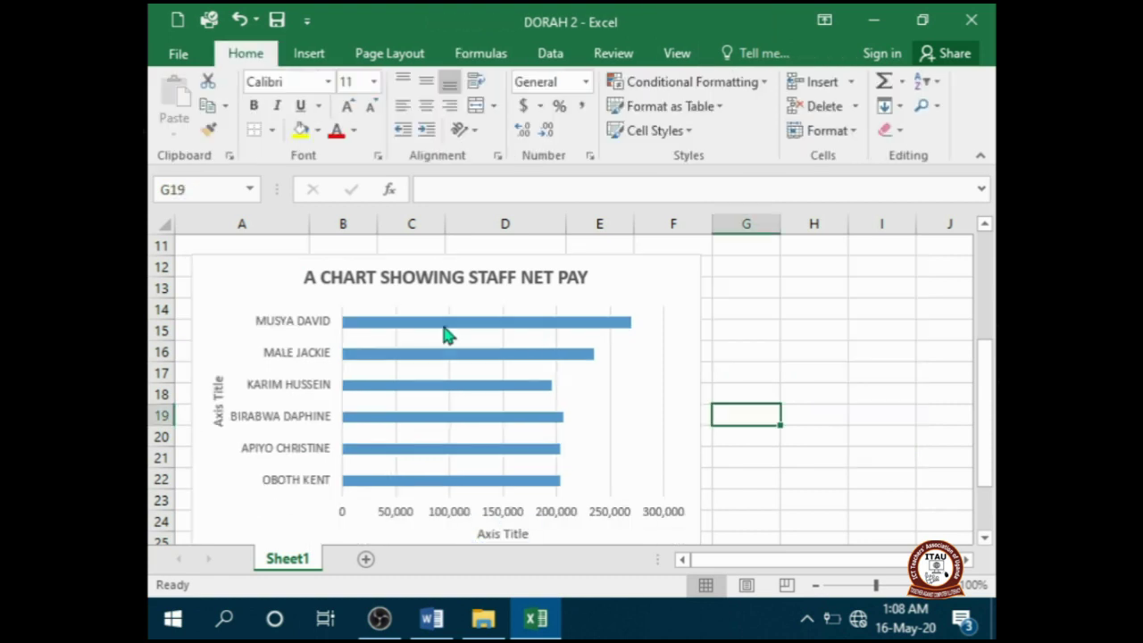
click(216, 397)
text(NAMES)
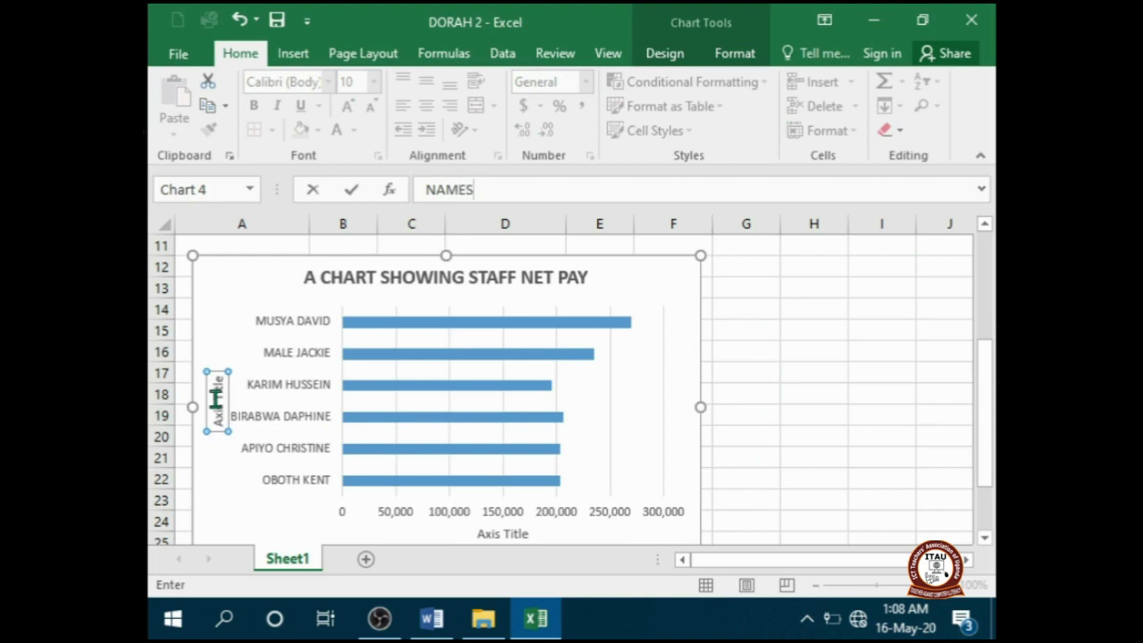
key(Return)
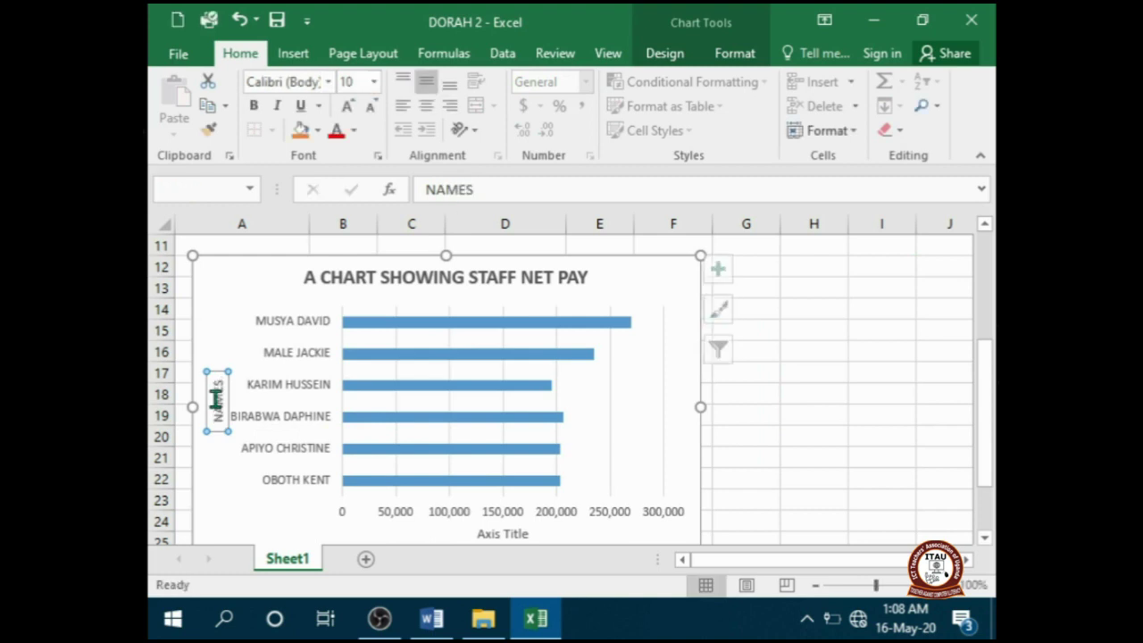
click(491, 533)
text(NAT PAY)
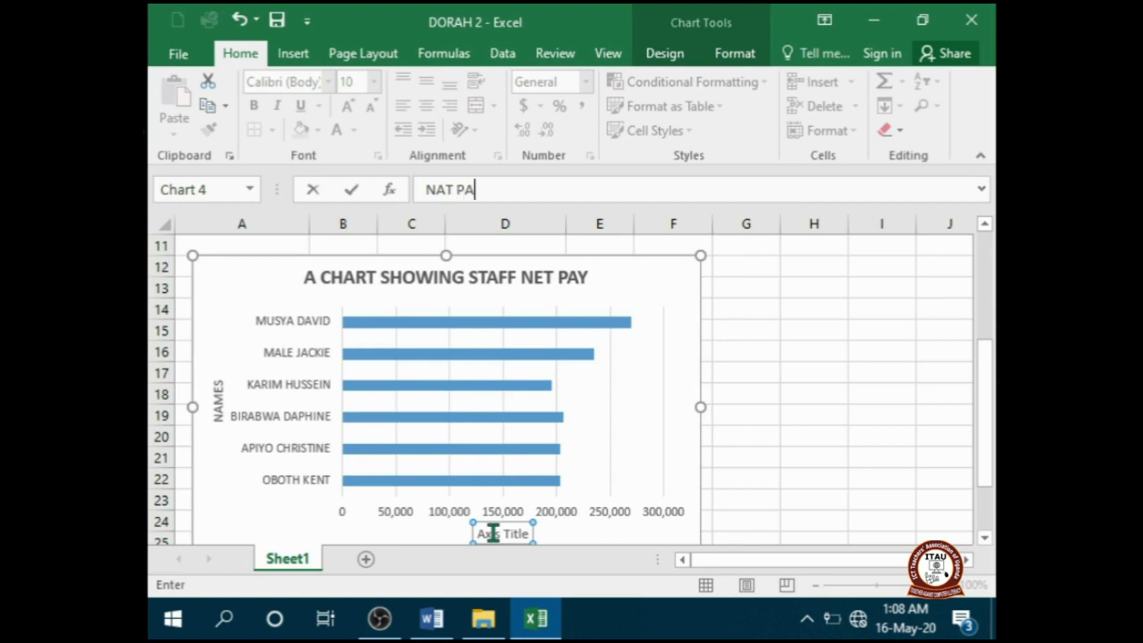
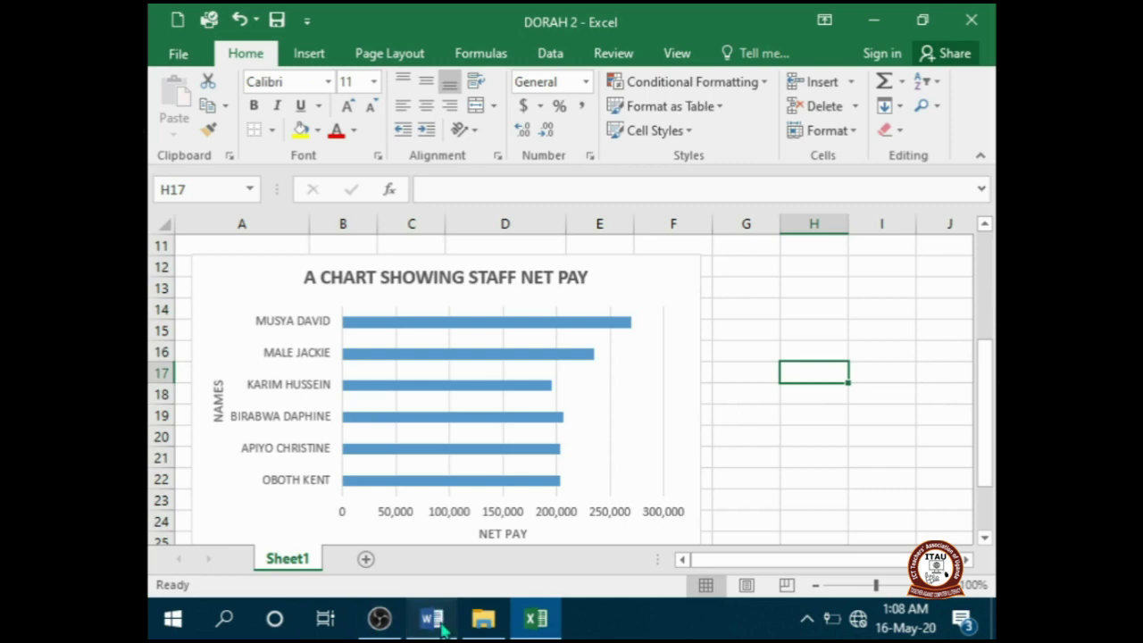
- Check the footer requirement in the Word instructions, then open Header & Footer editing in Excel
click(437, 618)
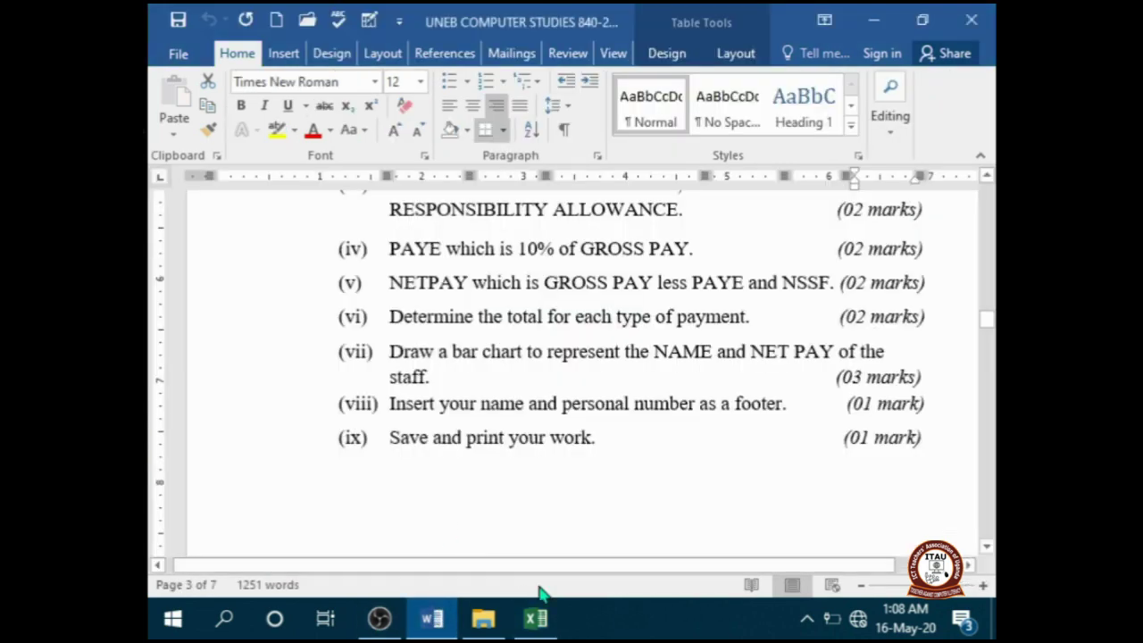
click(536, 619)
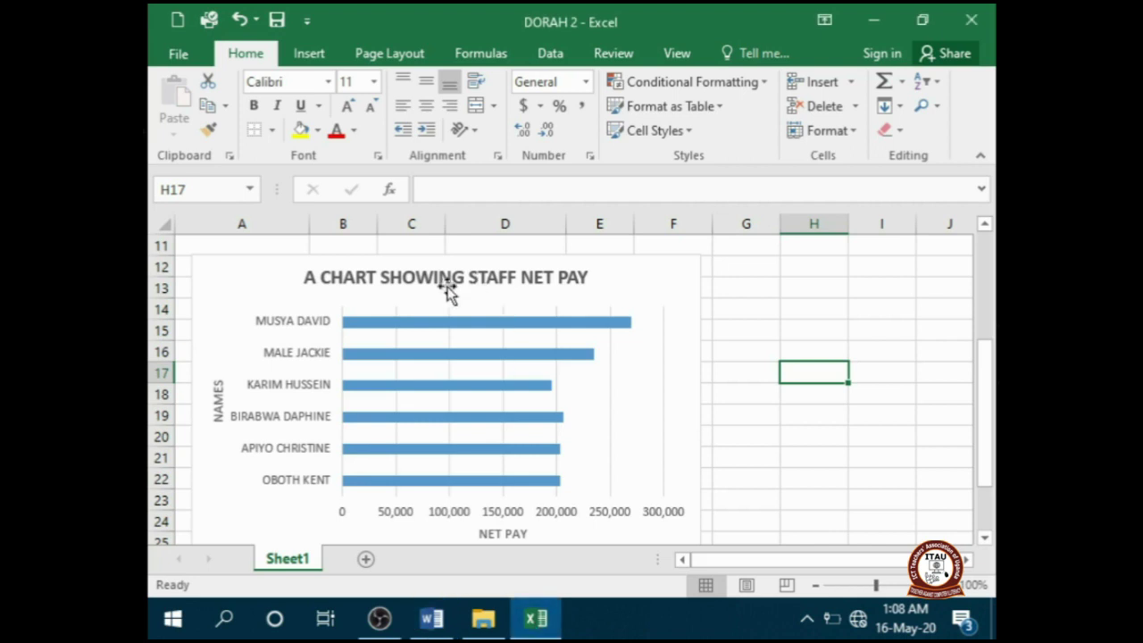
click(317, 53)
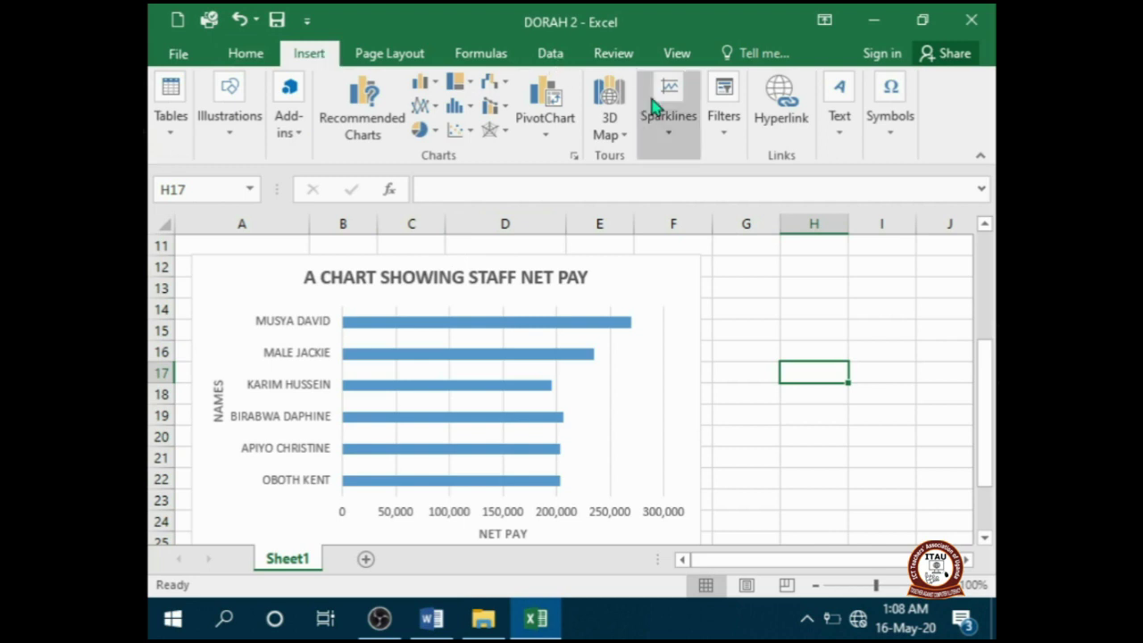
click(841, 127)
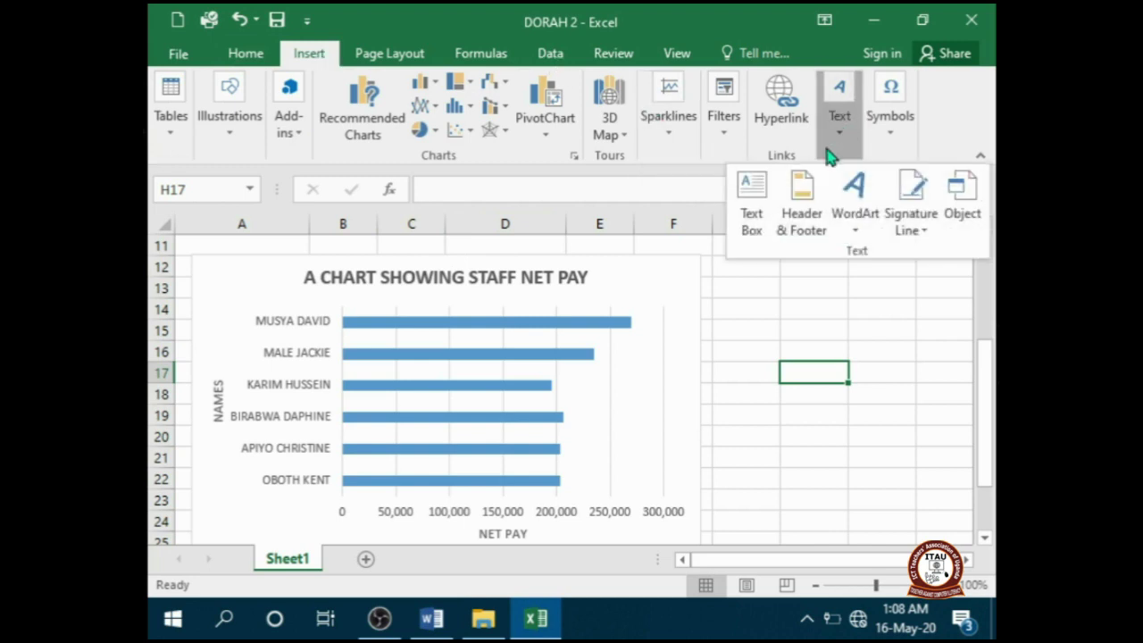
click(802, 201)
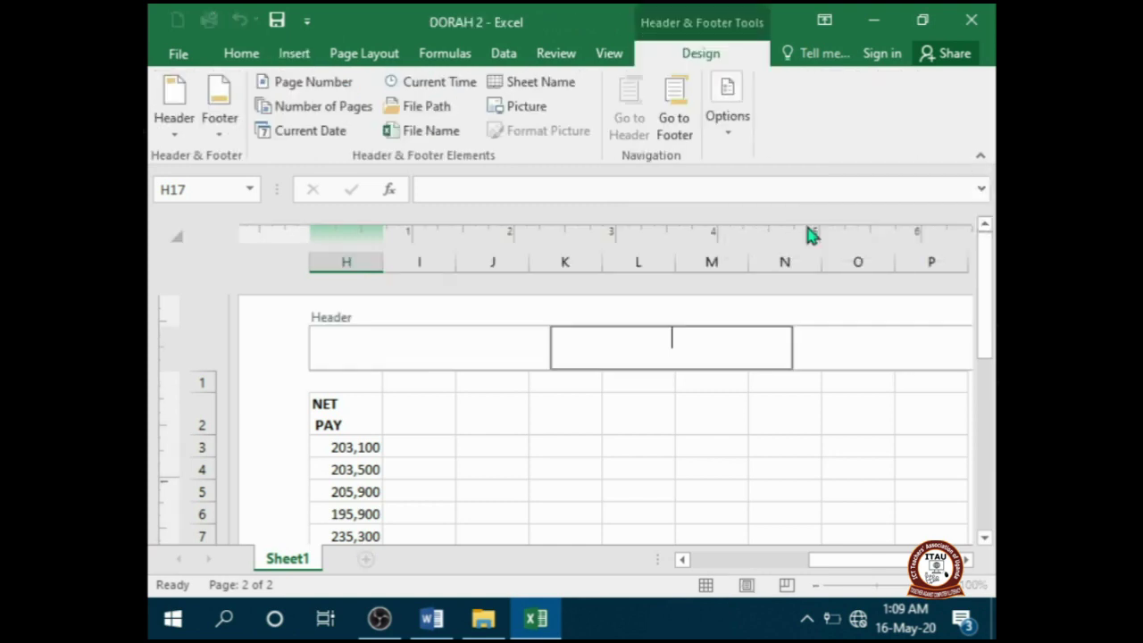
- Enter the student's full name and personal number in the centre footer box
click(678, 132)
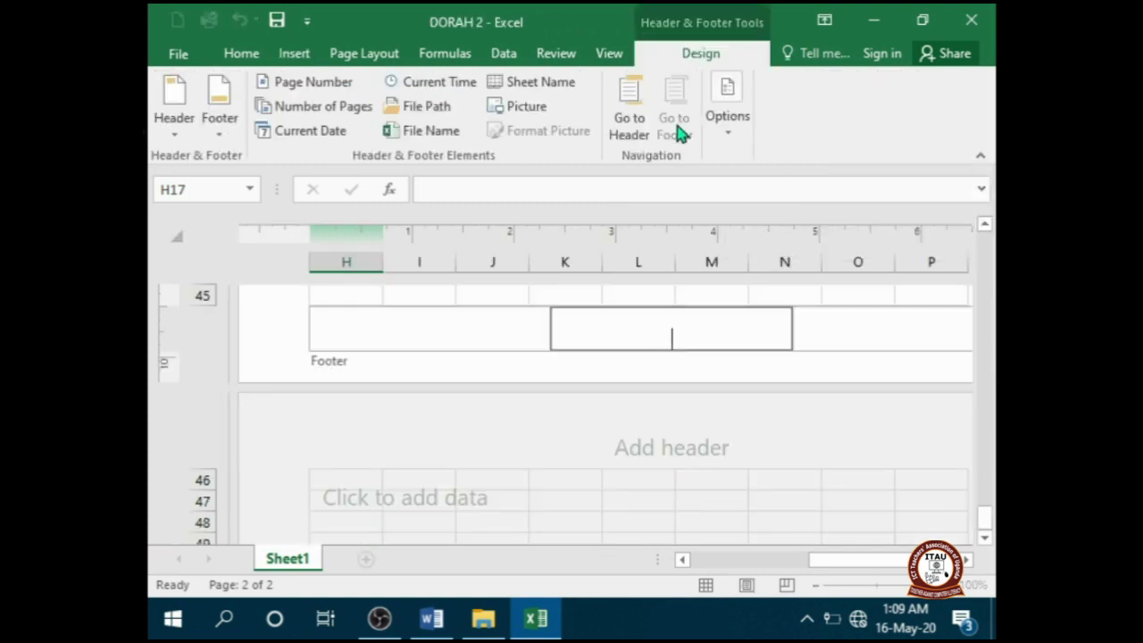
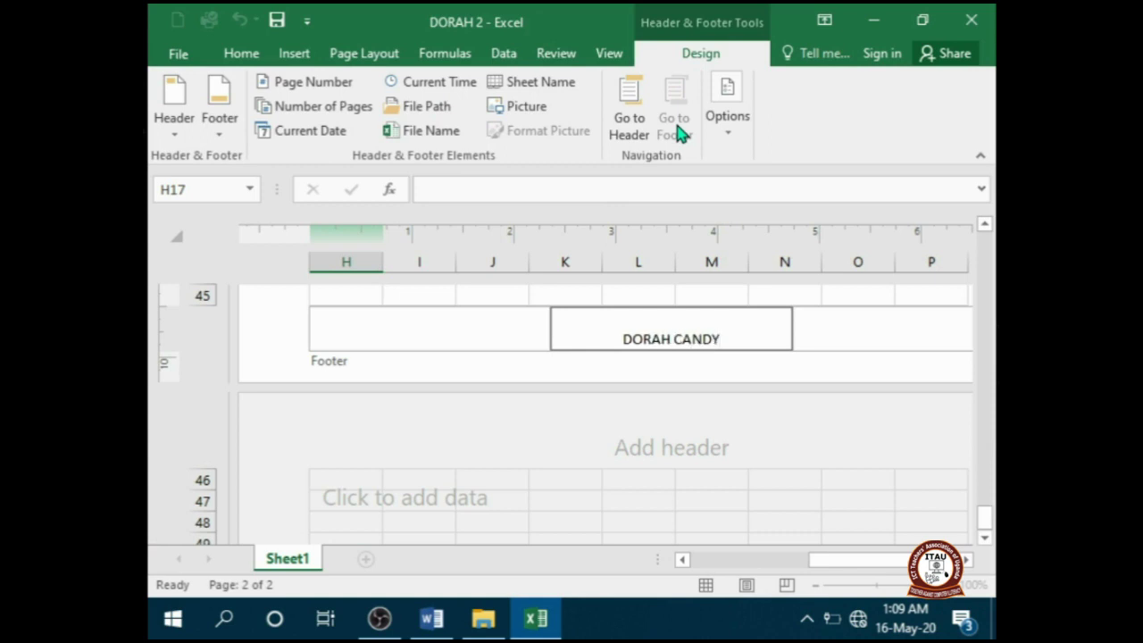
text( 2)
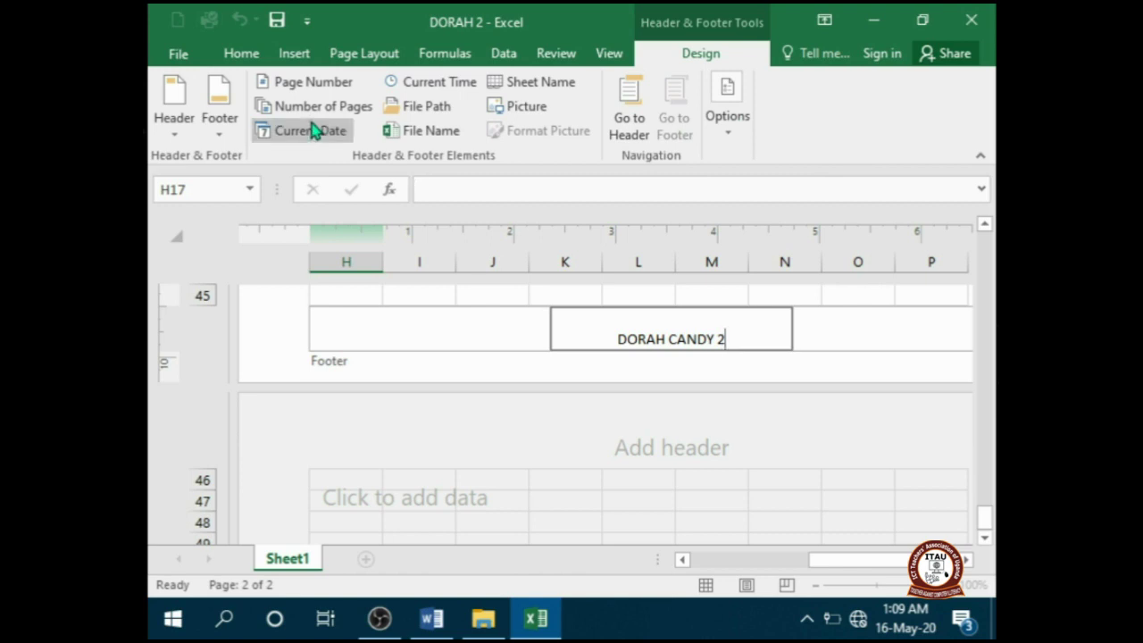
click(621, 125)
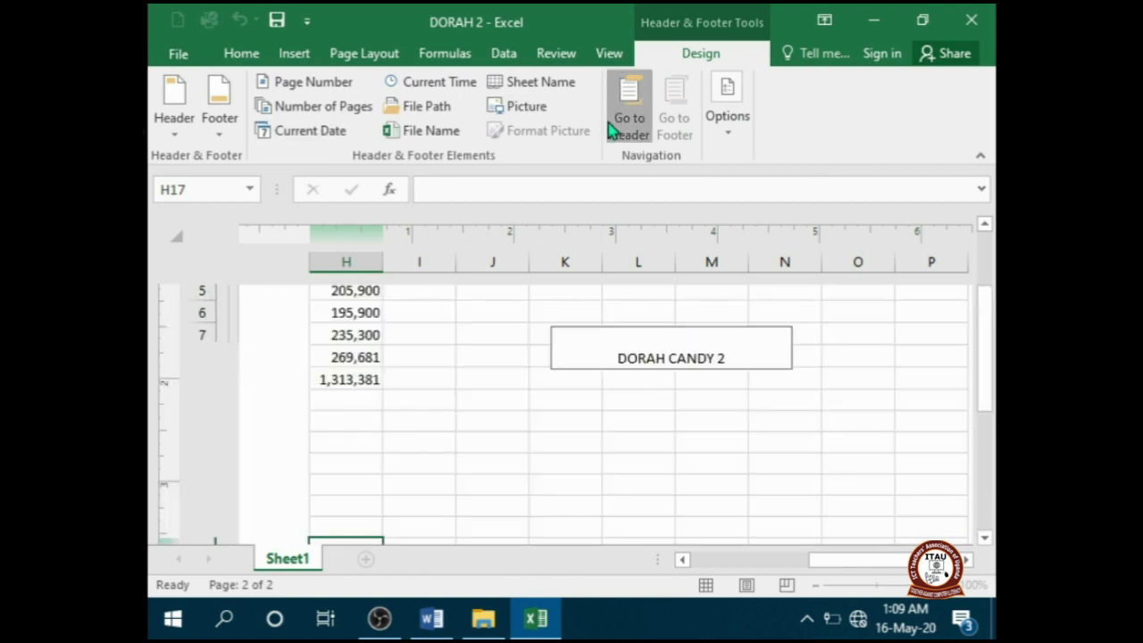
- Exit footer editing, save the workbook, and recheck the exam instructions in Word
click(353, 410)
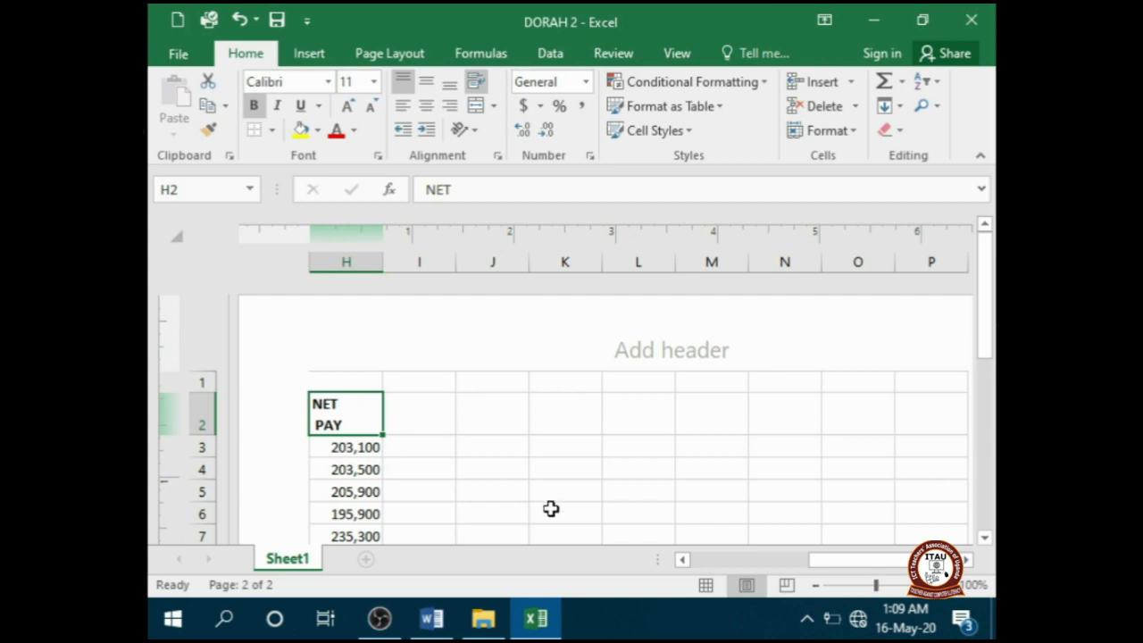
click(278, 32)
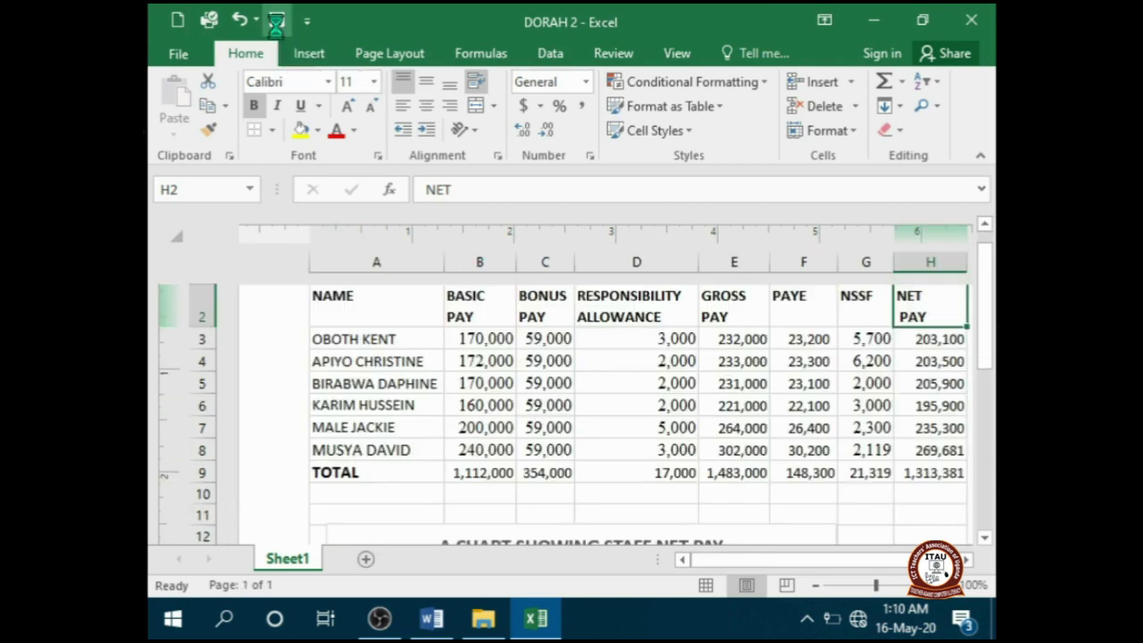
click(423, 625)
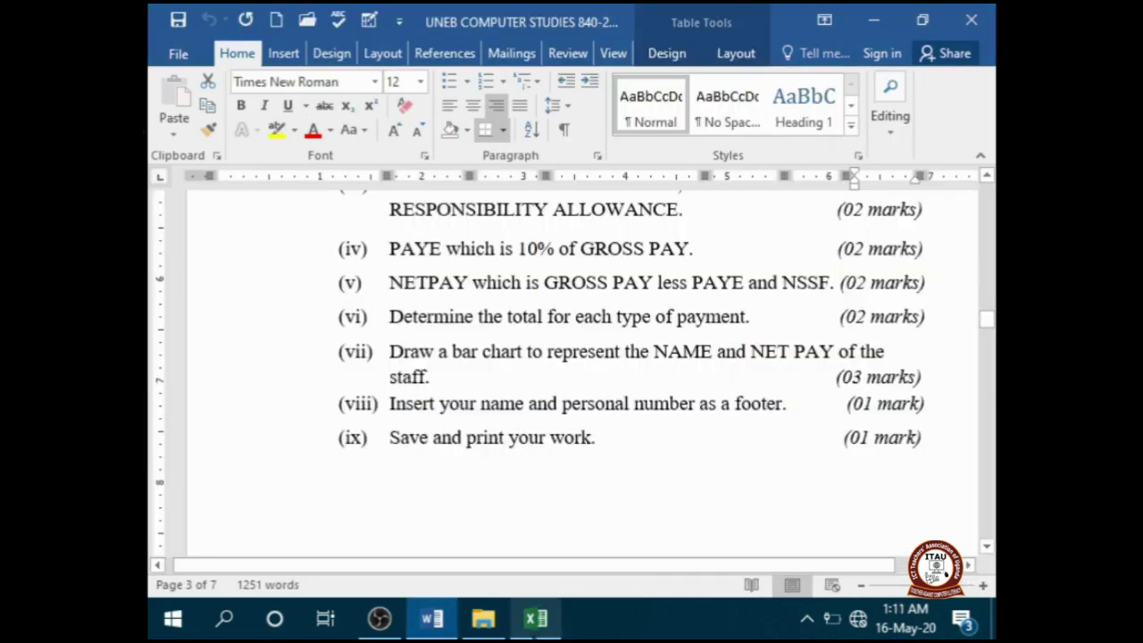
click(536, 621)
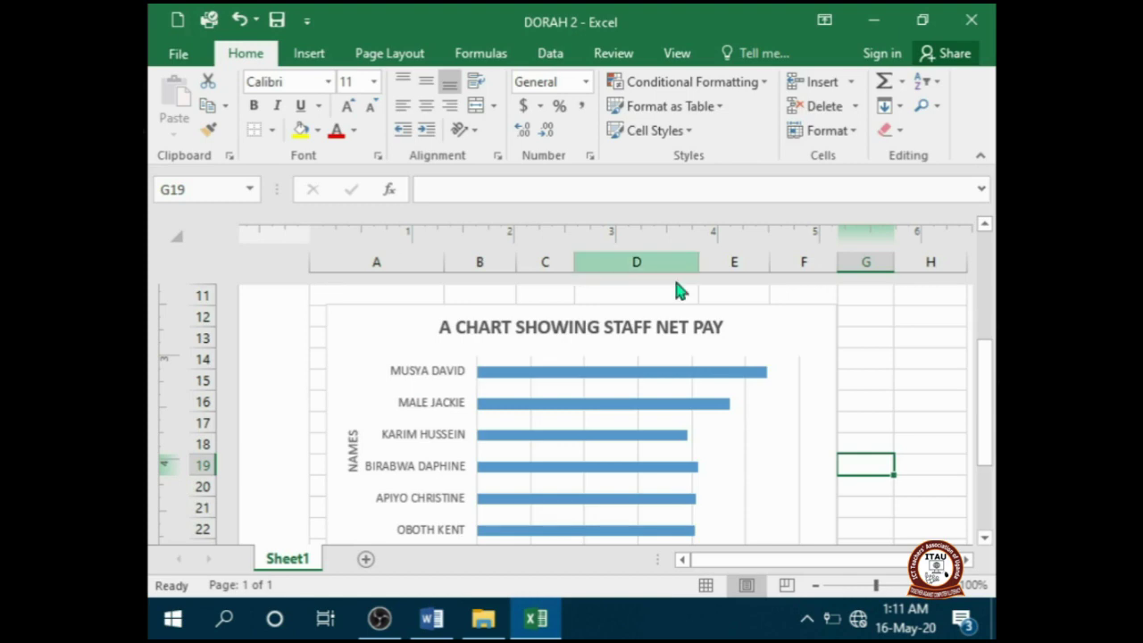
drag(989, 397, 982, 275)
click(344, 402)
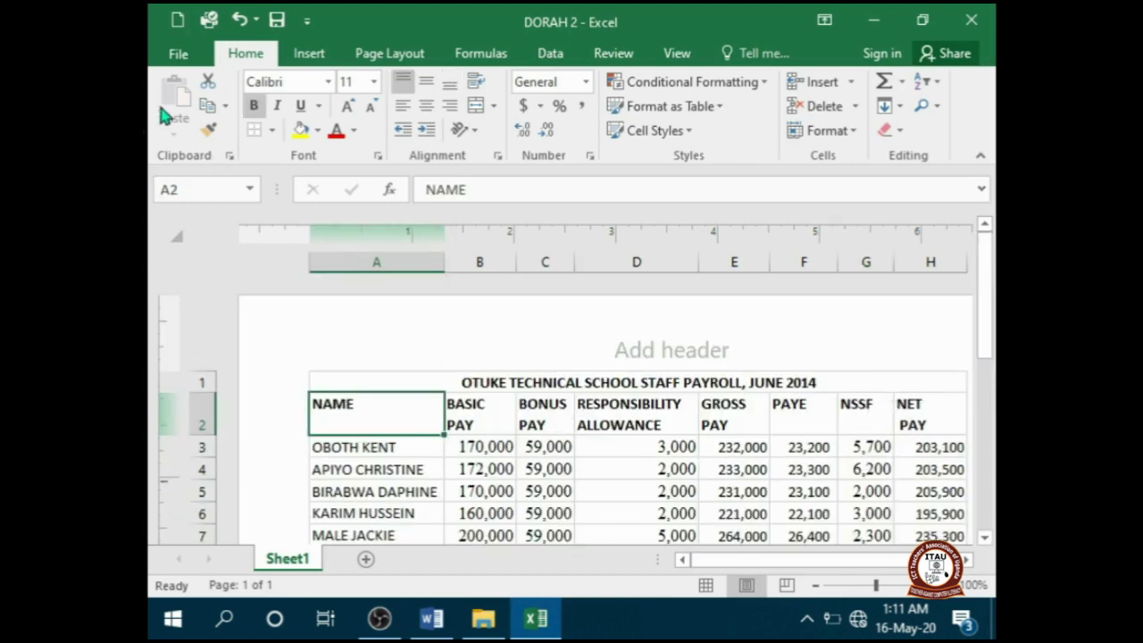
- Print the payroll sheet with chart and footer using Microsoft Print to PDF
click(178, 56)
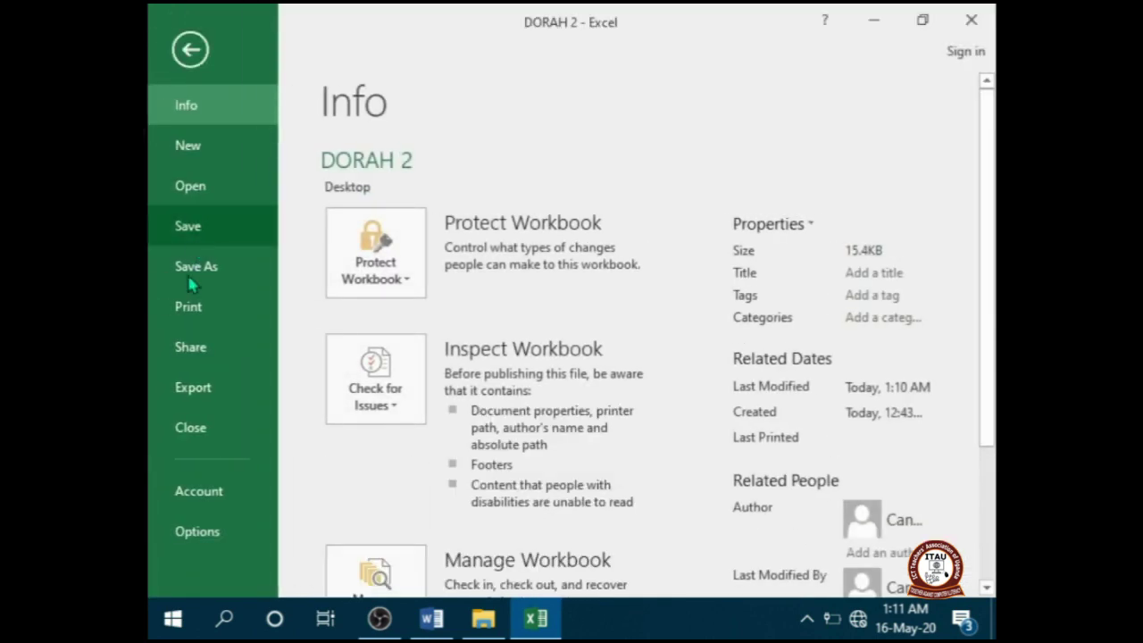
click(190, 314)
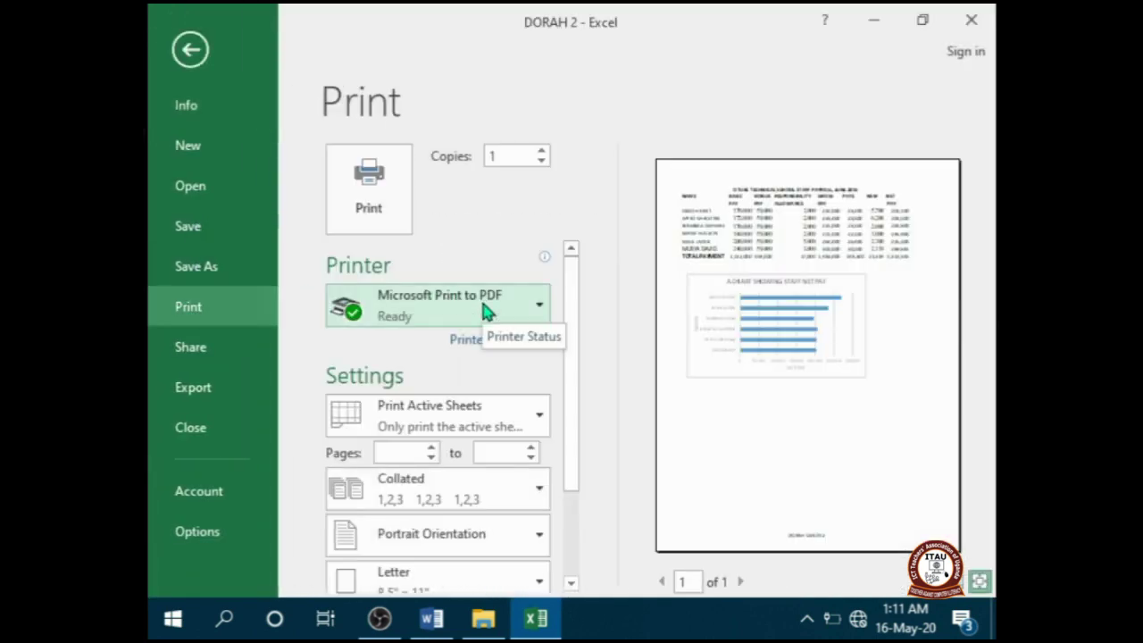
click(392, 192)
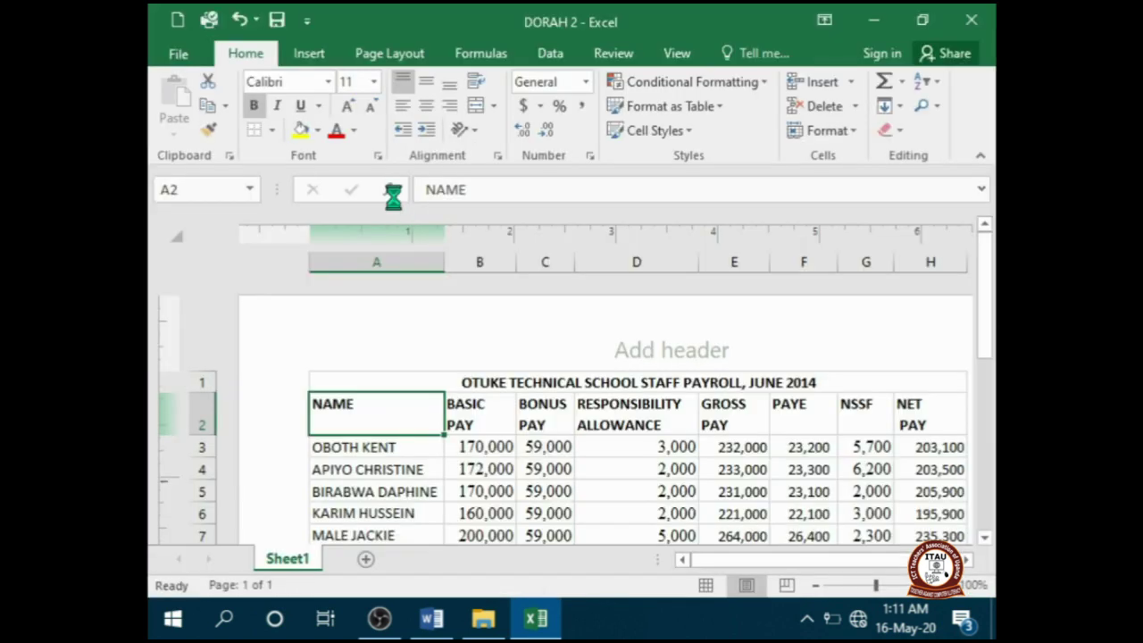